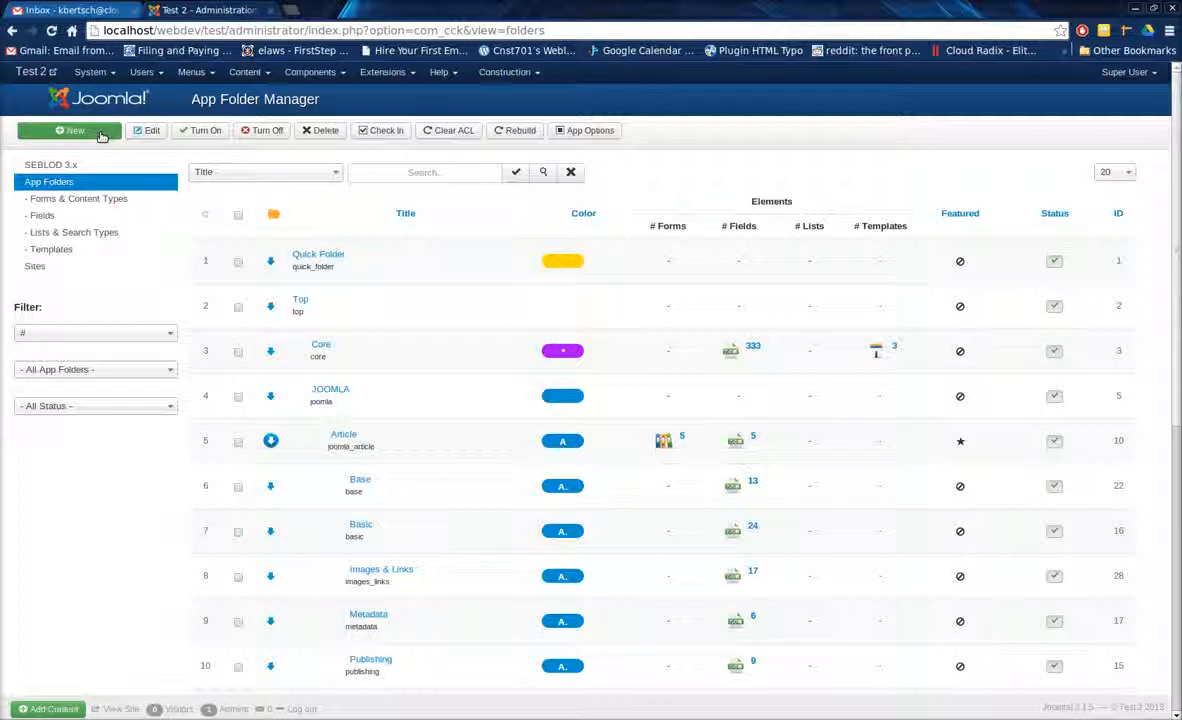
Create a new app folder and title it "Find Your Recommended Daily Calorie Intake".
{"action": "left_click", "coordinate": [98, 131]}
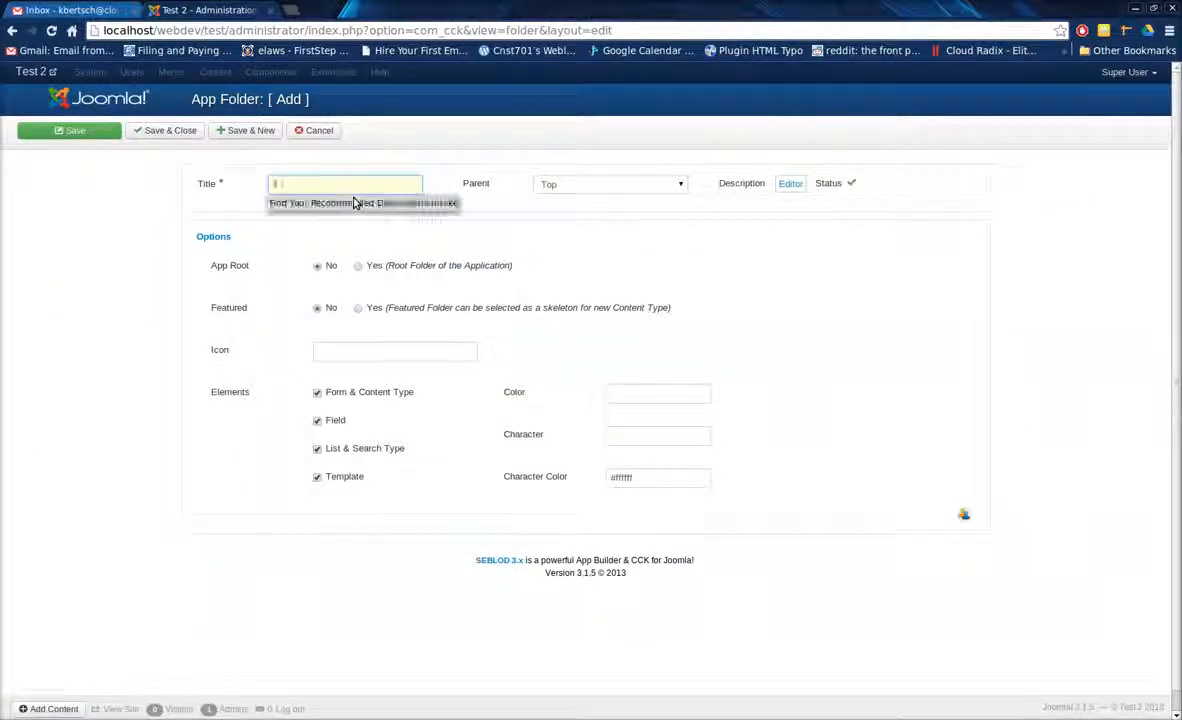
{"action": "type", "text": "F"}
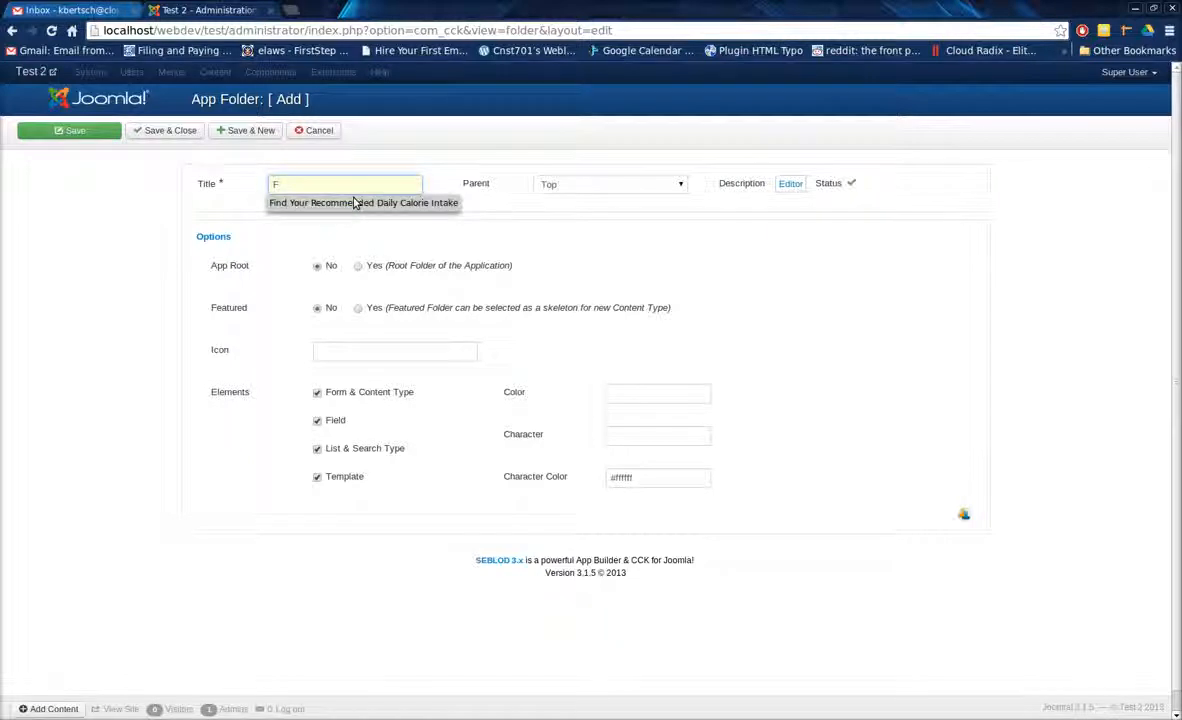
{"action": "left_click", "coordinate": [354, 203]}
{"action": "left_click_drag", "start_coordinate": [316, 187], "coordinate": [243, 182]}
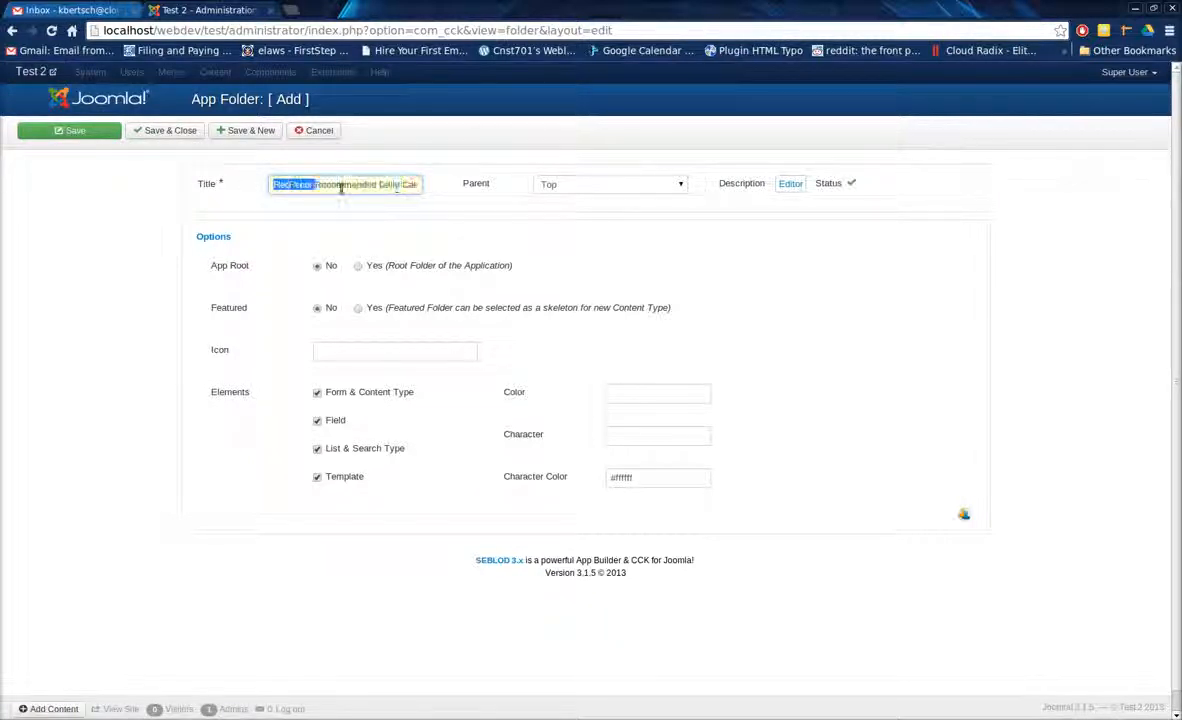
{"action": "left_click", "coordinate": [342, 186]}
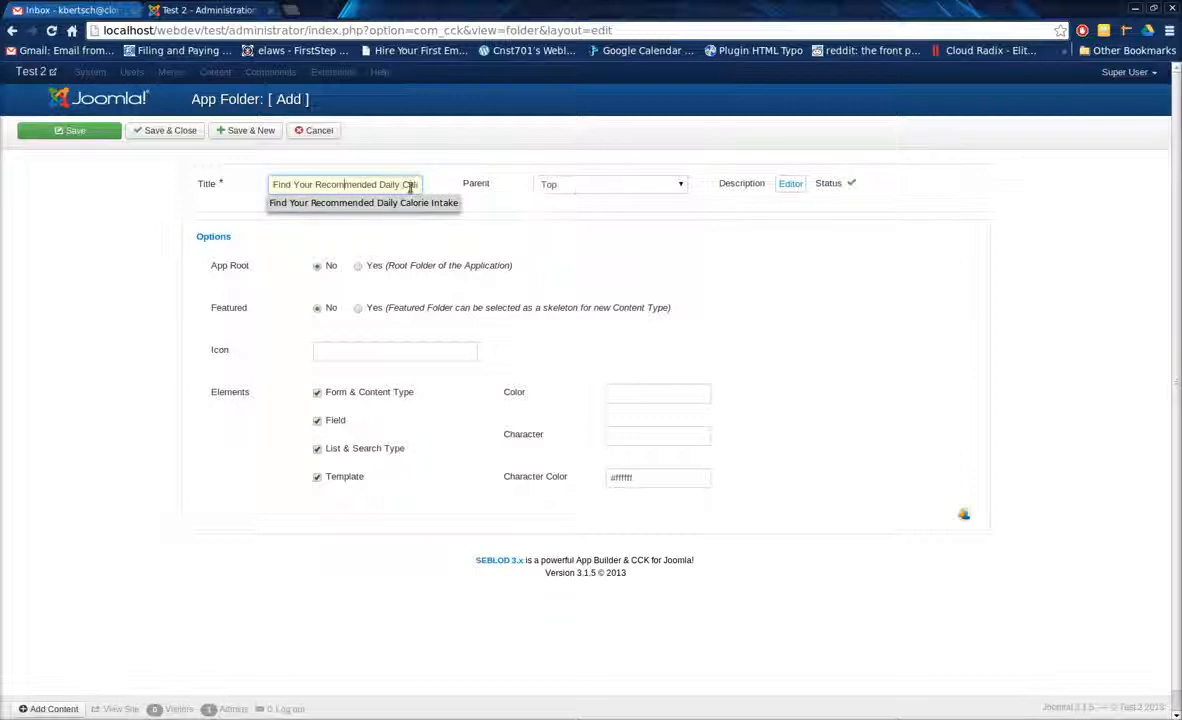
Keep Top as the folder's parent and set both App Root and Featured to Yes.
{"action": "left_click", "coordinate": [576, 184]}
{"action": "left_click", "coordinate": [577, 184]}
{"action": "left_click", "coordinate": [359, 266]}
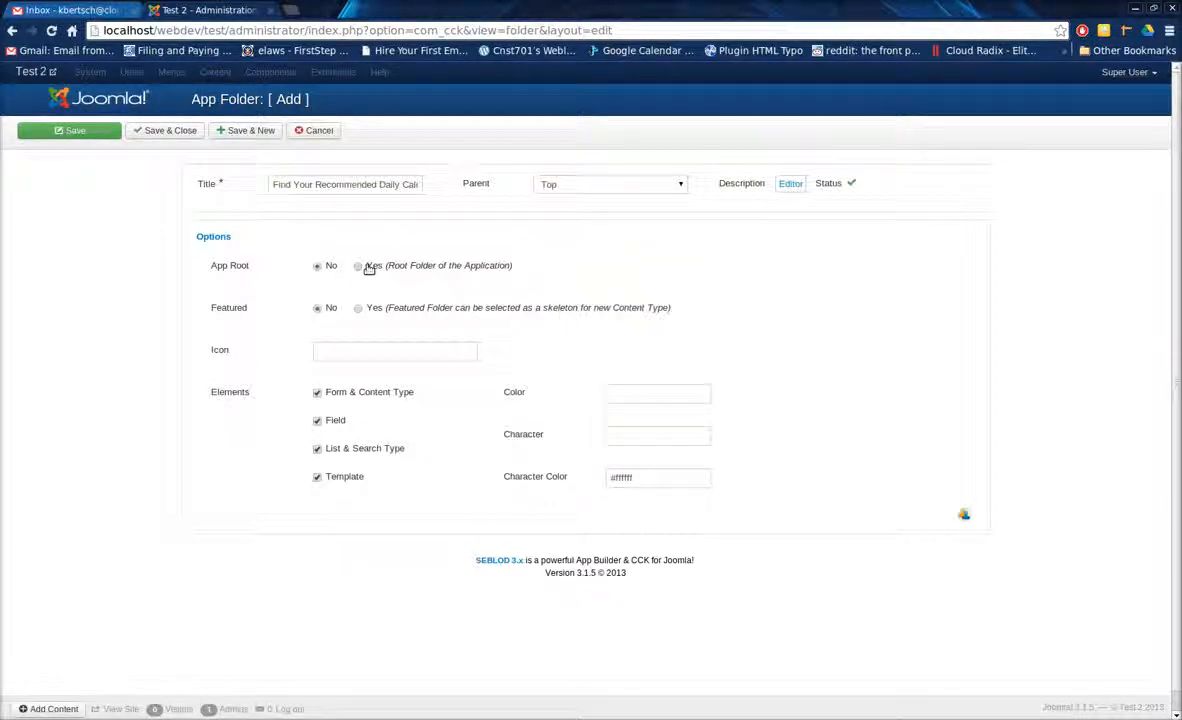
Show the folder's permissions and set Create, Delete, Delete Own, Edit, Edit State and Edit Own to Allowed for the Public group.
{"action": "left_click", "coordinate": [964, 515]}
{"action": "scroll", "coordinate": [565, 432], "scroll_direction": "down", "scroll_amount": 2}
{"action": "left_click", "coordinate": [486, 400]}
{"action": "left_click", "coordinate": [478, 426]}
{"action": "left_click", "coordinate": [488, 438]}
{"action": "left_click", "coordinate": [489, 467]}
{"action": "left_click", "coordinate": [486, 476]}
{"action": "left_click", "coordinate": [479, 503]}
{"action": "left_click", "coordinate": [486, 514]}
{"action": "left_click", "coordinate": [487, 540]}
{"action": "left_click", "coordinate": [486, 552]}
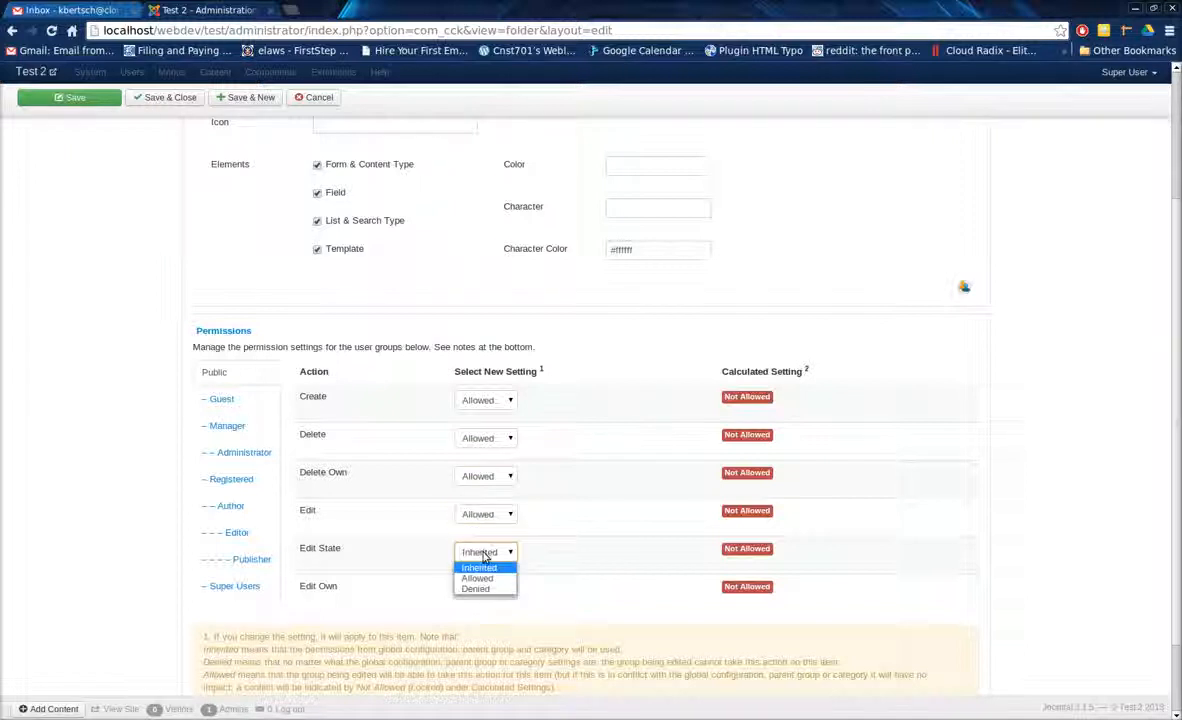
{"action": "left_click", "coordinate": [486, 571]}
{"action": "left_click", "coordinate": [486, 590]}
{"action": "left_click", "coordinate": [489, 617]}
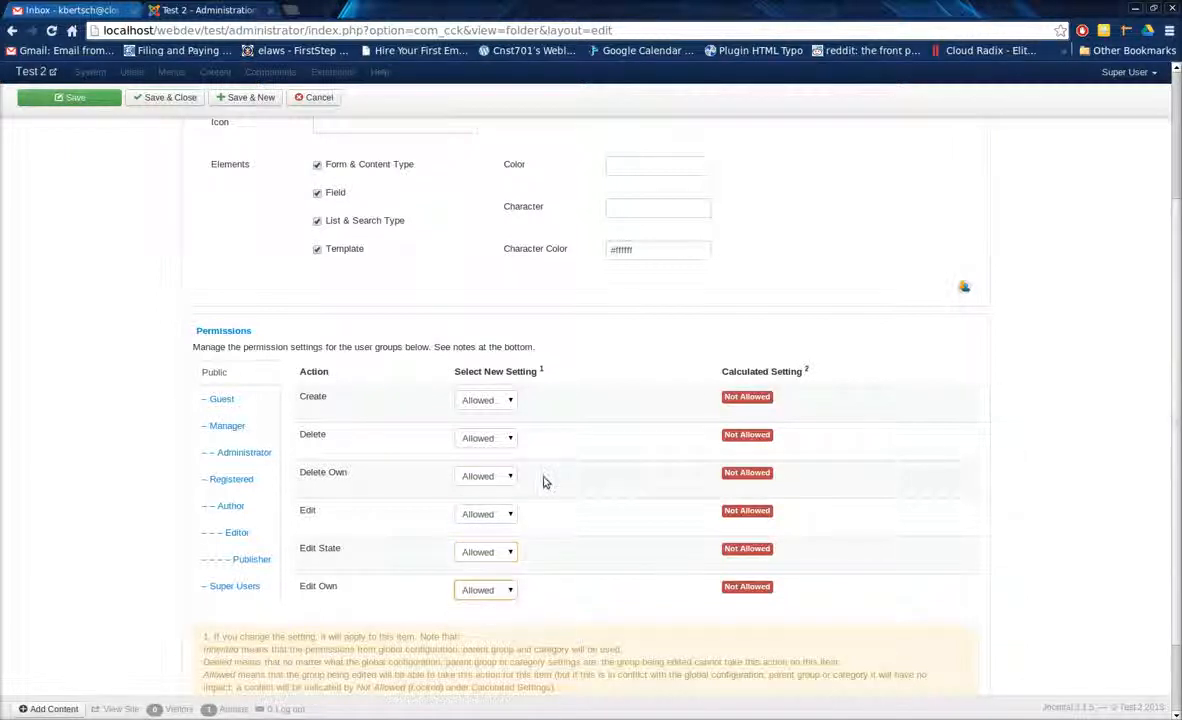
Review the folder's settings and permissions, then save and close the app folder.
{"action": "scroll", "coordinate": [99, 304], "scroll_direction": "up", "scroll_amount": 3}
{"action": "scroll", "coordinate": [99, 304], "scroll_direction": "down", "scroll_amount": 3}
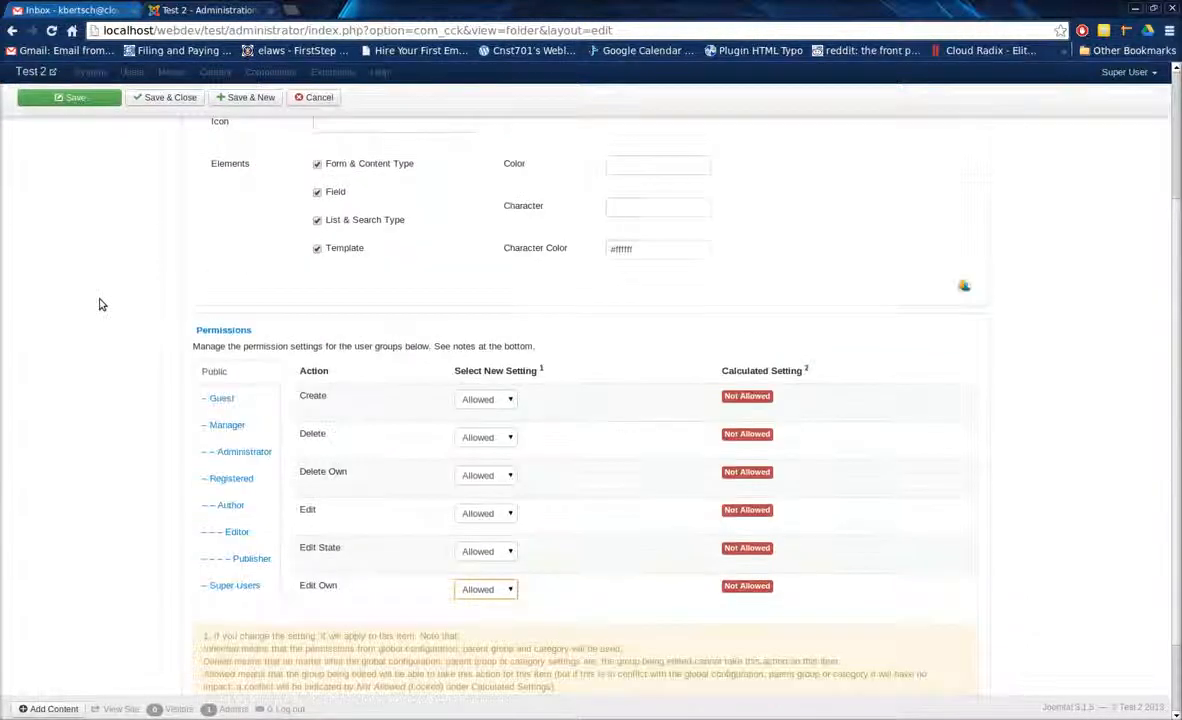
{"action": "scroll", "coordinate": [100, 304], "scroll_direction": "up", "scroll_amount": 2}
{"action": "scroll", "coordinate": [106, 297], "scroll_direction": "down", "scroll_amount": 1}
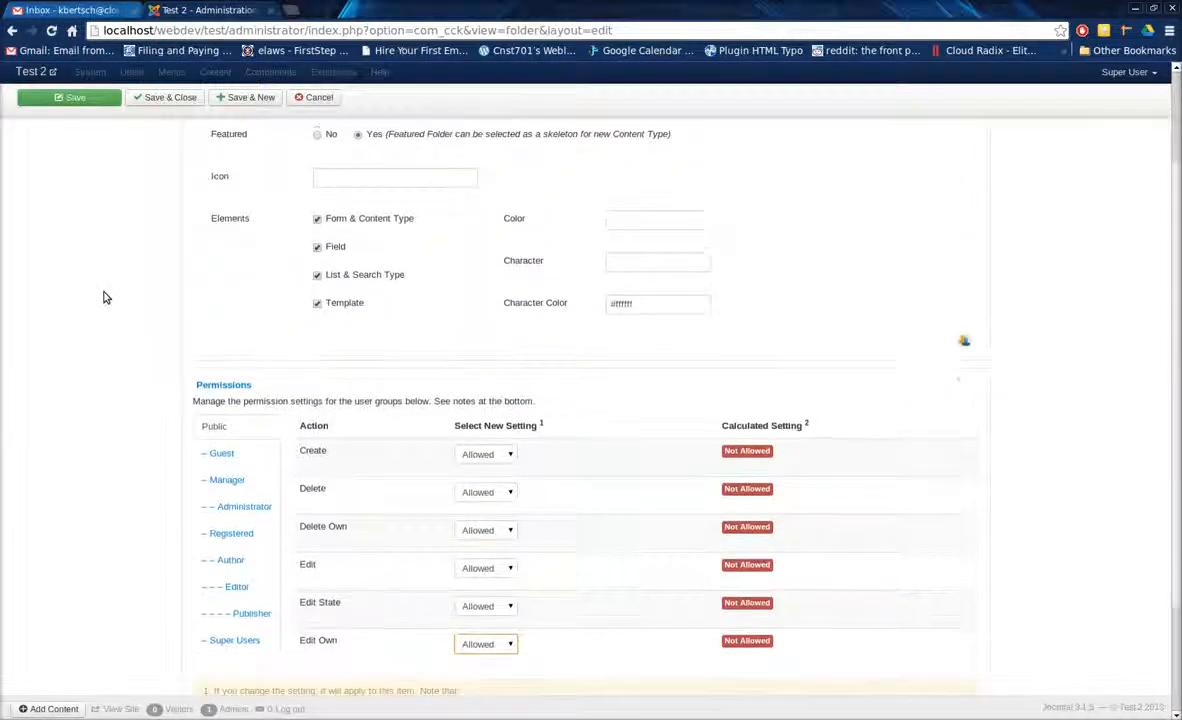
{"action": "scroll", "coordinate": [104, 297], "scroll_direction": "down", "scroll_amount": 1}
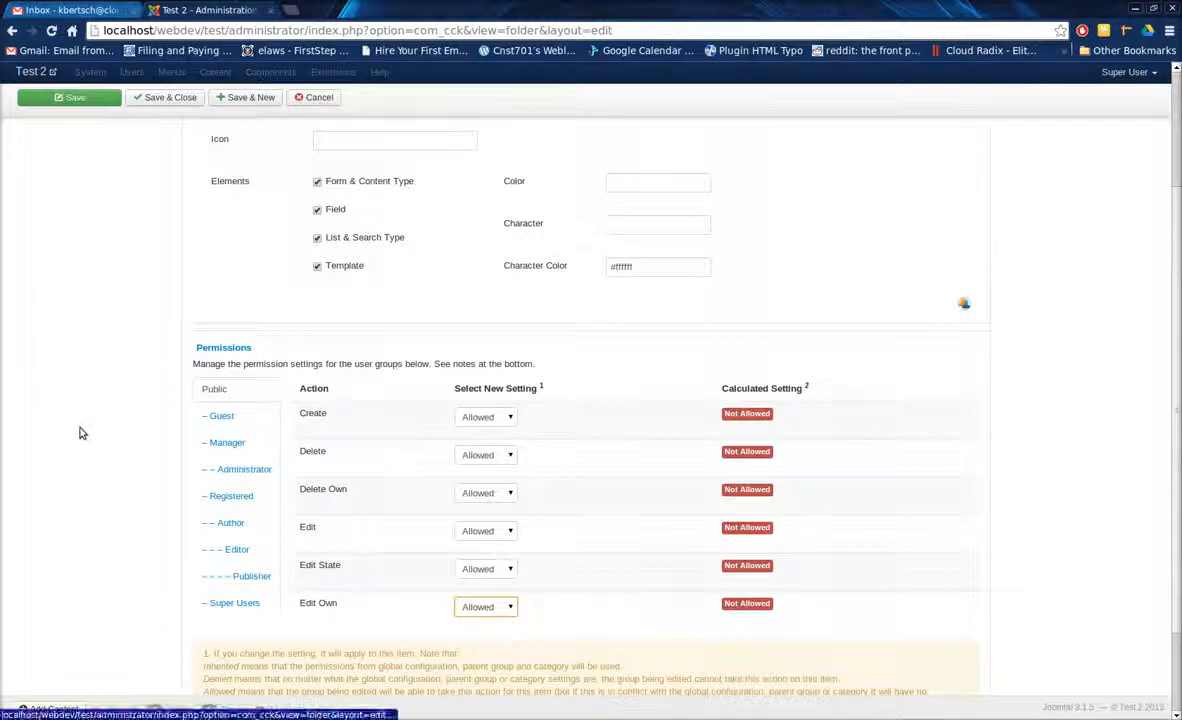
{"action": "scroll", "coordinate": [76, 432], "scroll_direction": "up", "scroll_amount": 6}
{"action": "left_click", "coordinate": [170, 130]}
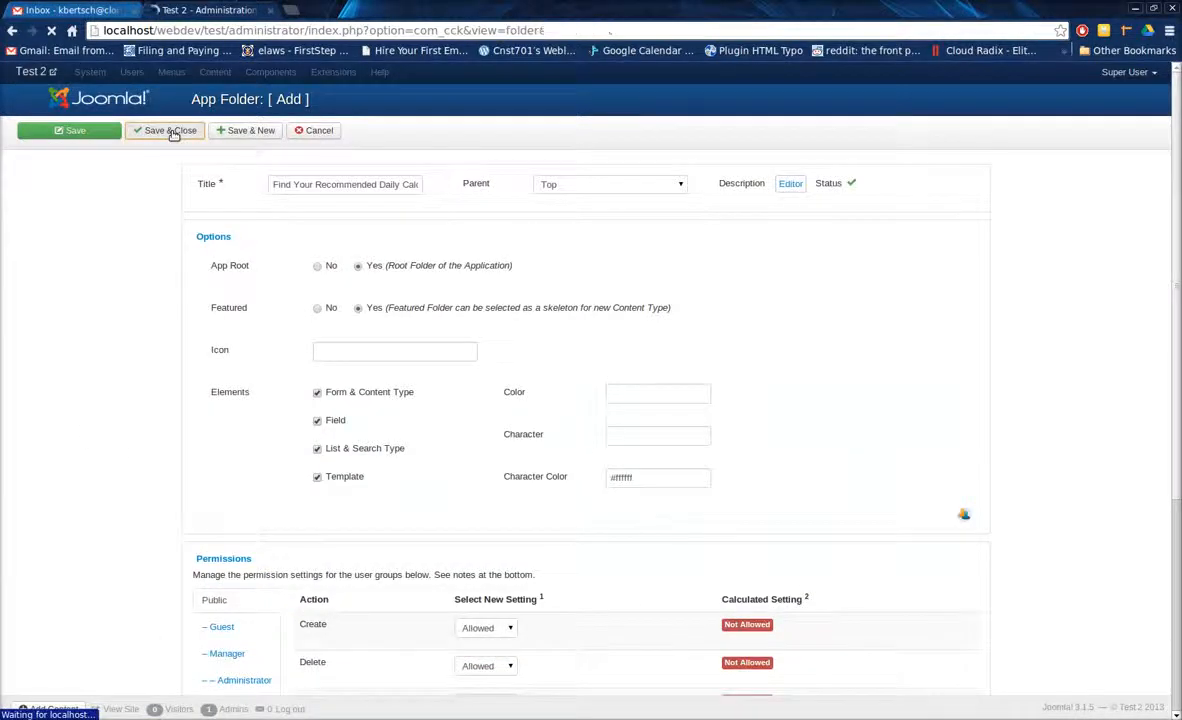
Start a new form and content type based on the "Find Your Recommended Daily Calorie Intake" skeleton.
{"action": "left_click", "coordinate": [115, 254]}
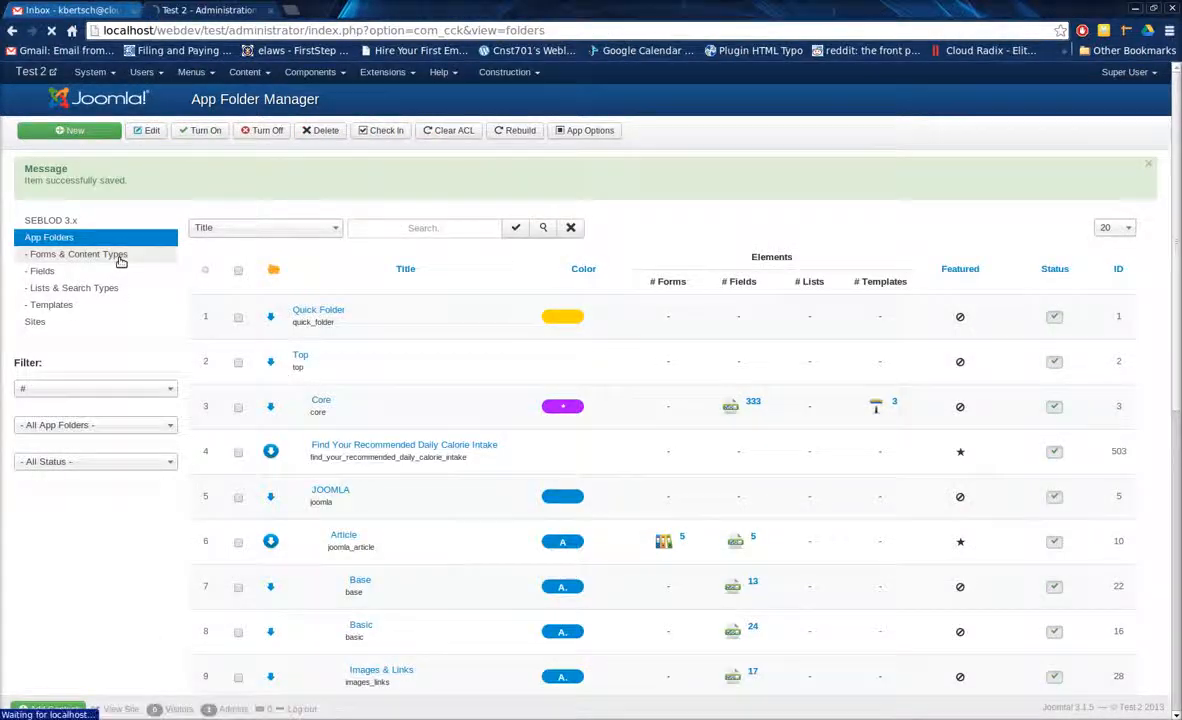
{"action": "left_click", "coordinate": [80, 131]}
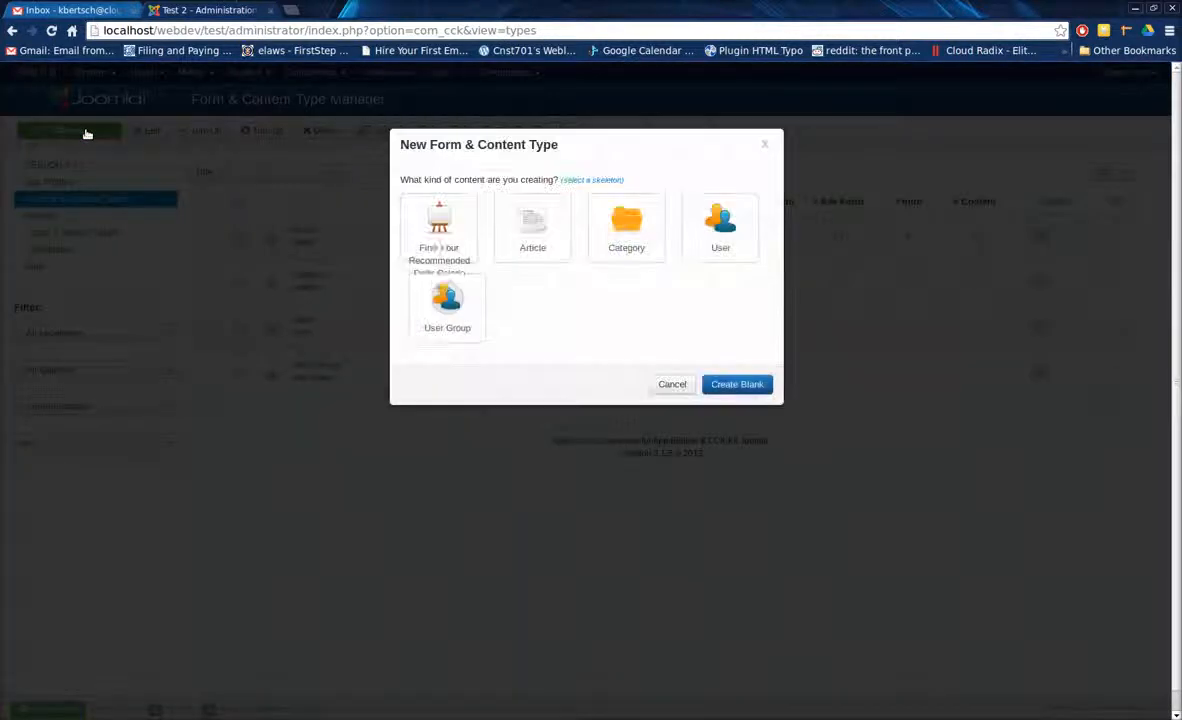
{"action": "left_click", "coordinate": [437, 238]}
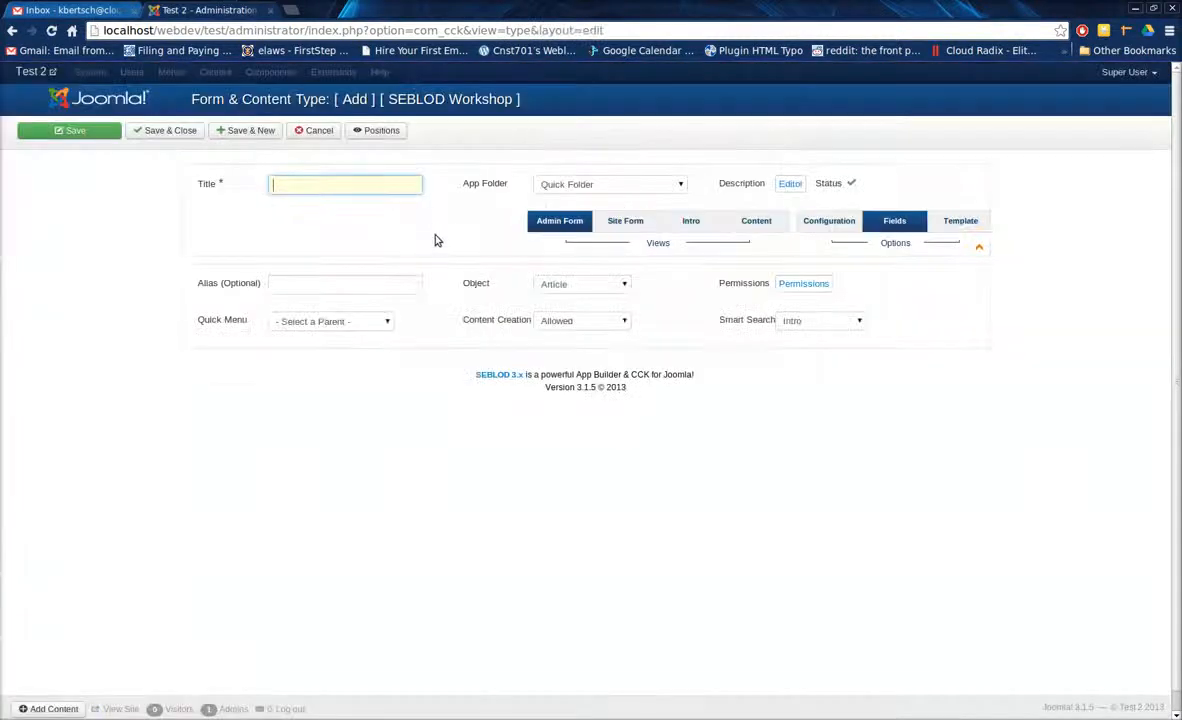
Title the content type "Find Your Recommended Daily Calorie Intake" and assign it to the app folder of the same name.
{"action": "left_click", "coordinate": [347, 189]}
{"action": "type", "text": "Fin"}
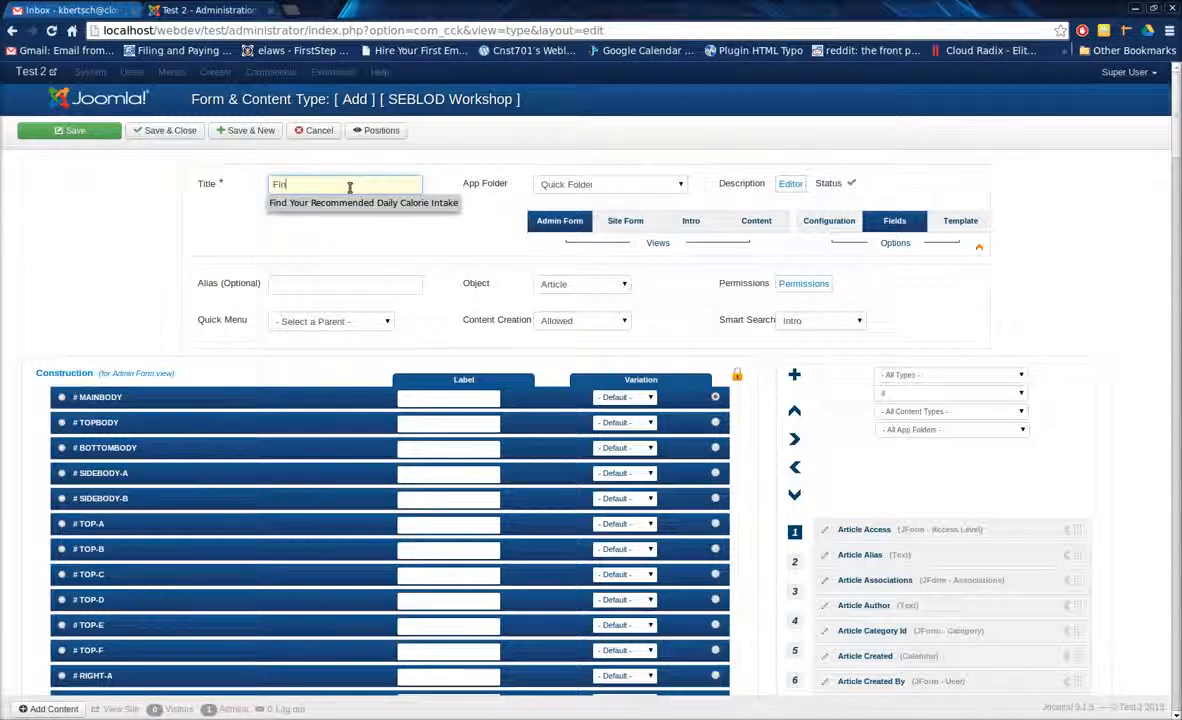
{"action": "left_click", "coordinate": [350, 202]}
{"action": "left_click", "coordinate": [600, 184]}
{"action": "left_click", "coordinate": [598, 231]}
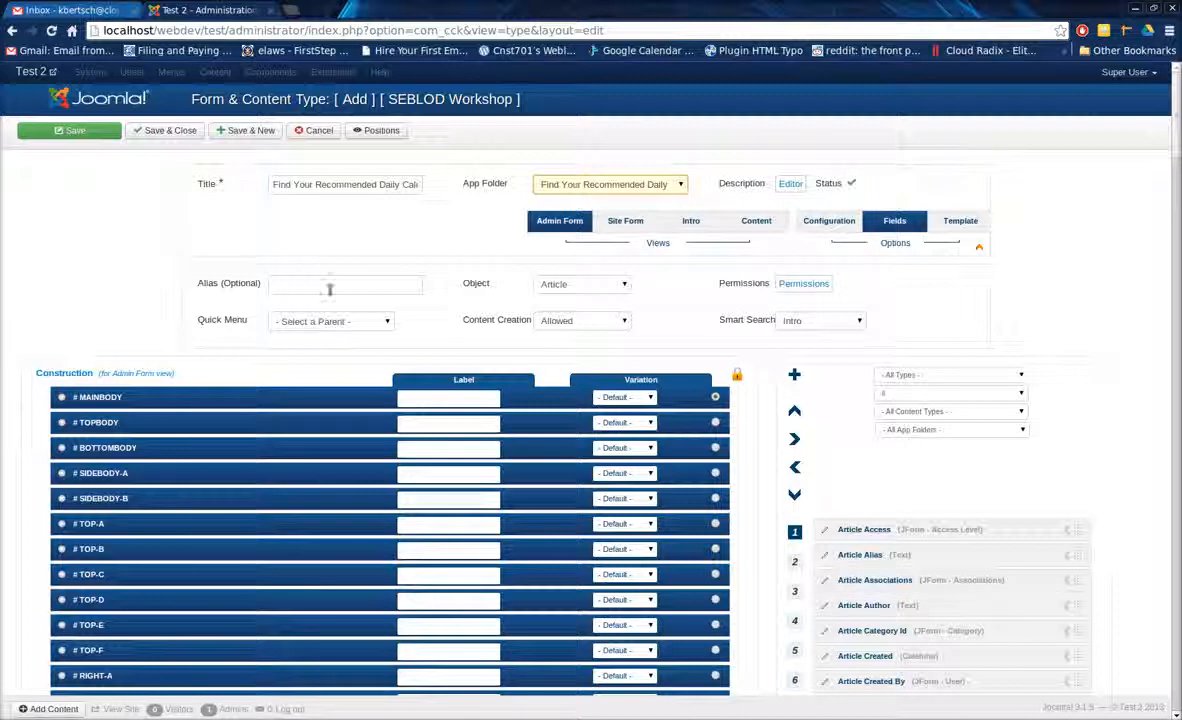
Set the content type's quick menu parent to Home, save it and dismiss the message.
{"action": "left_click", "coordinate": [330, 321]}
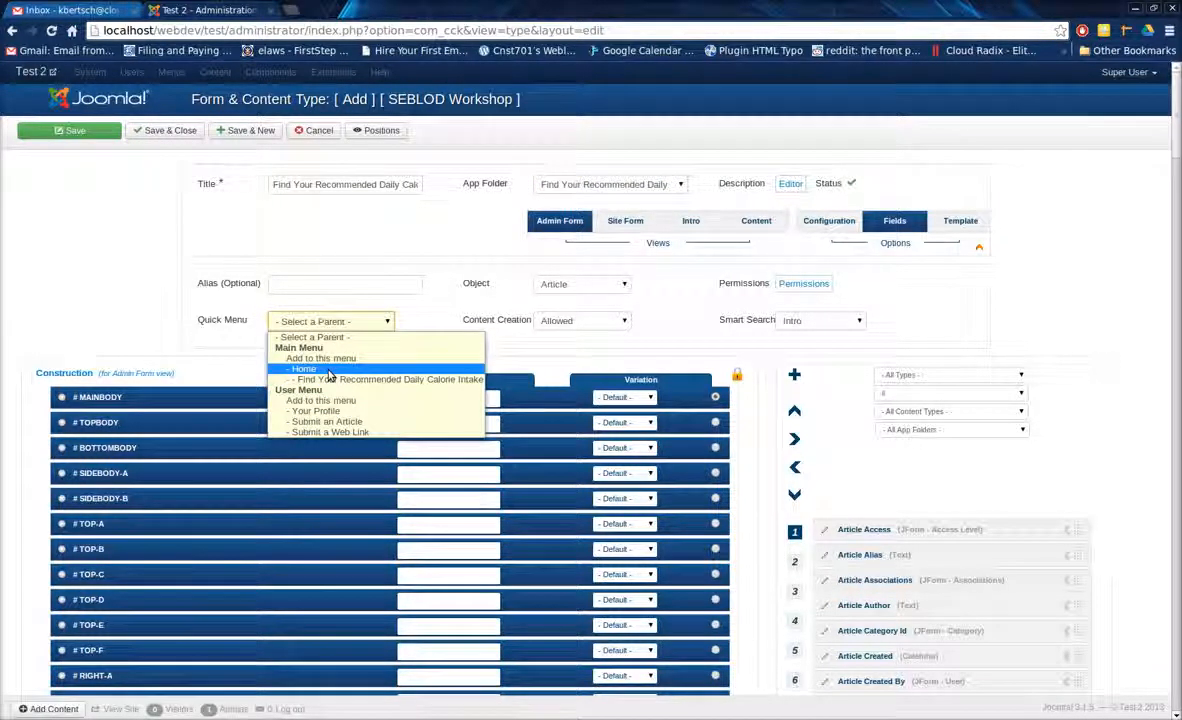
{"action": "left_click", "coordinate": [330, 373]}
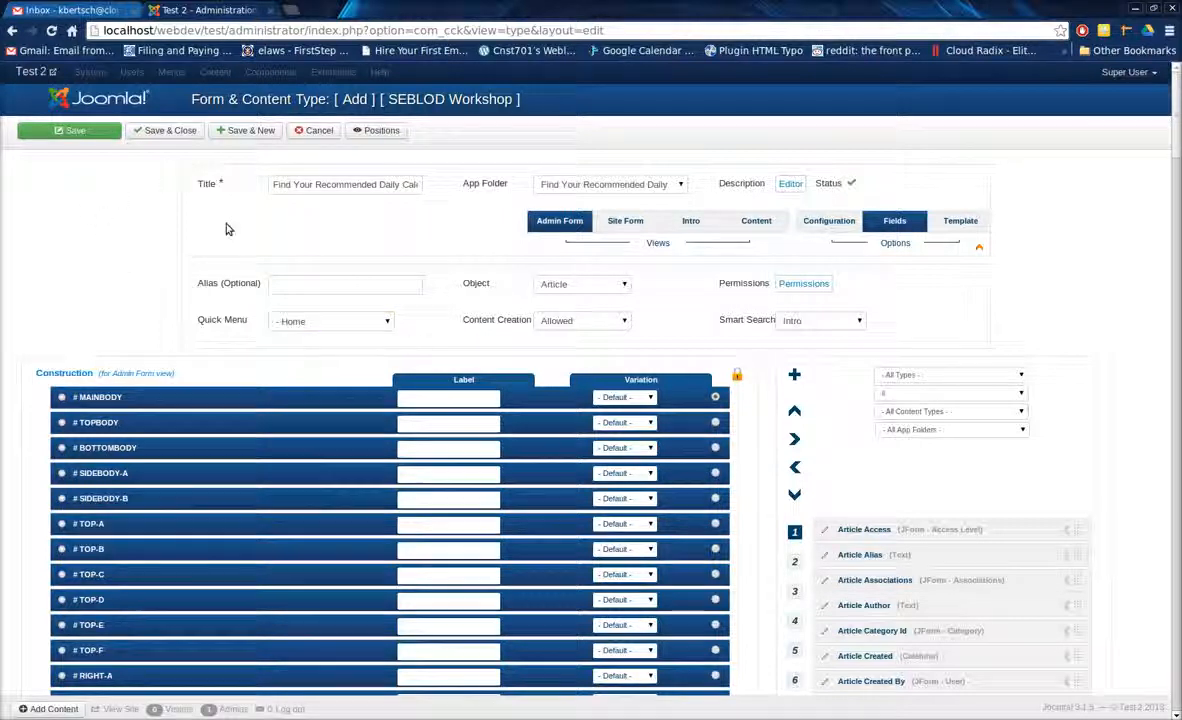
{"action": "left_click", "coordinate": [82, 132]}
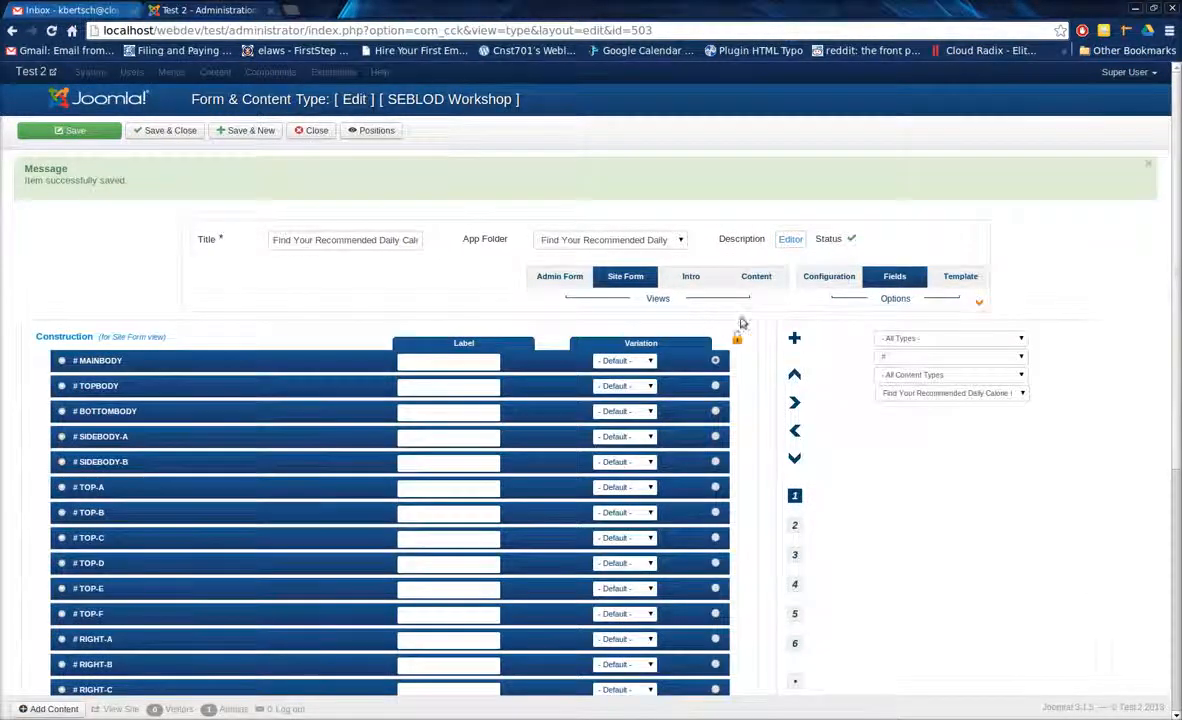
{"action": "left_click", "coordinate": [1149, 164]}
Add a new field to the site form, titled "Male or Female", with the type Radio.
{"action": "left_click", "coordinate": [795, 283]}
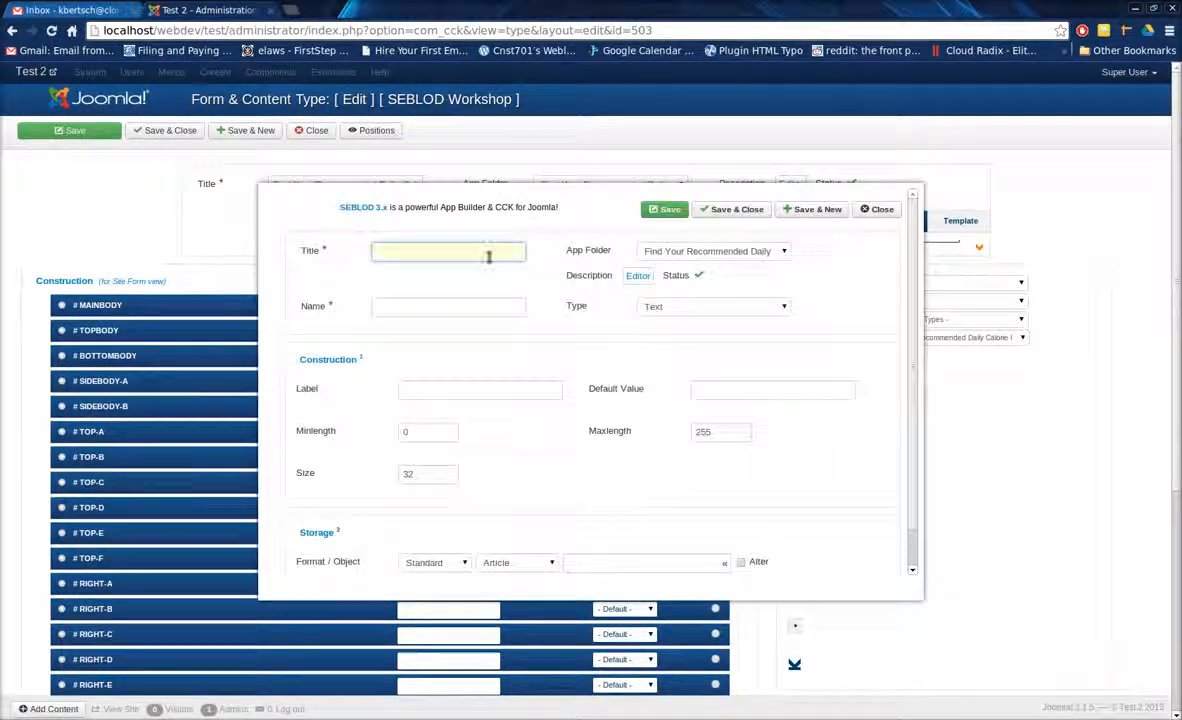
{"action": "type", "text": "Male"}
{"action": "type", "text": " n"}
{"action": "type", "text": "r Female"}
{"action": "key", "text": "Tab"}
{"action": "key", "text": "Tab"}
{"action": "key", "text": "r"}
{"action": "key", "text": "r"}
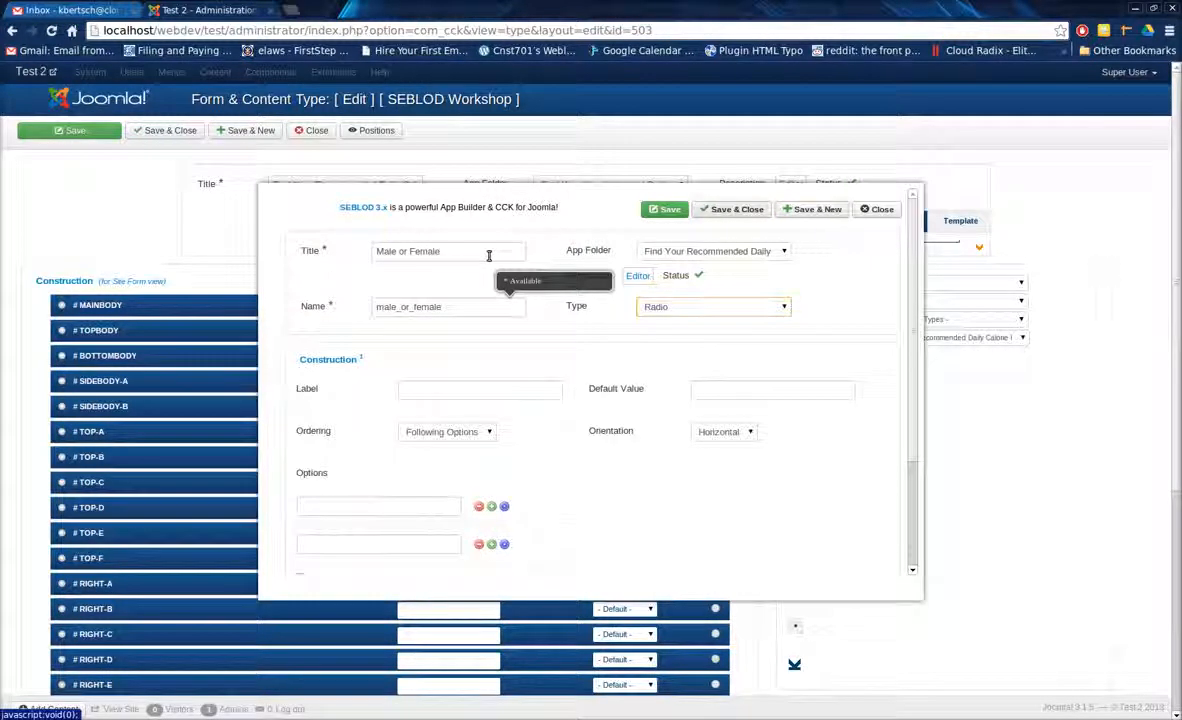
Label the radio field "Male or Female:".
{"action": "key", "text": "Tab"}
{"action": "type", "text": "Male or Femal"}
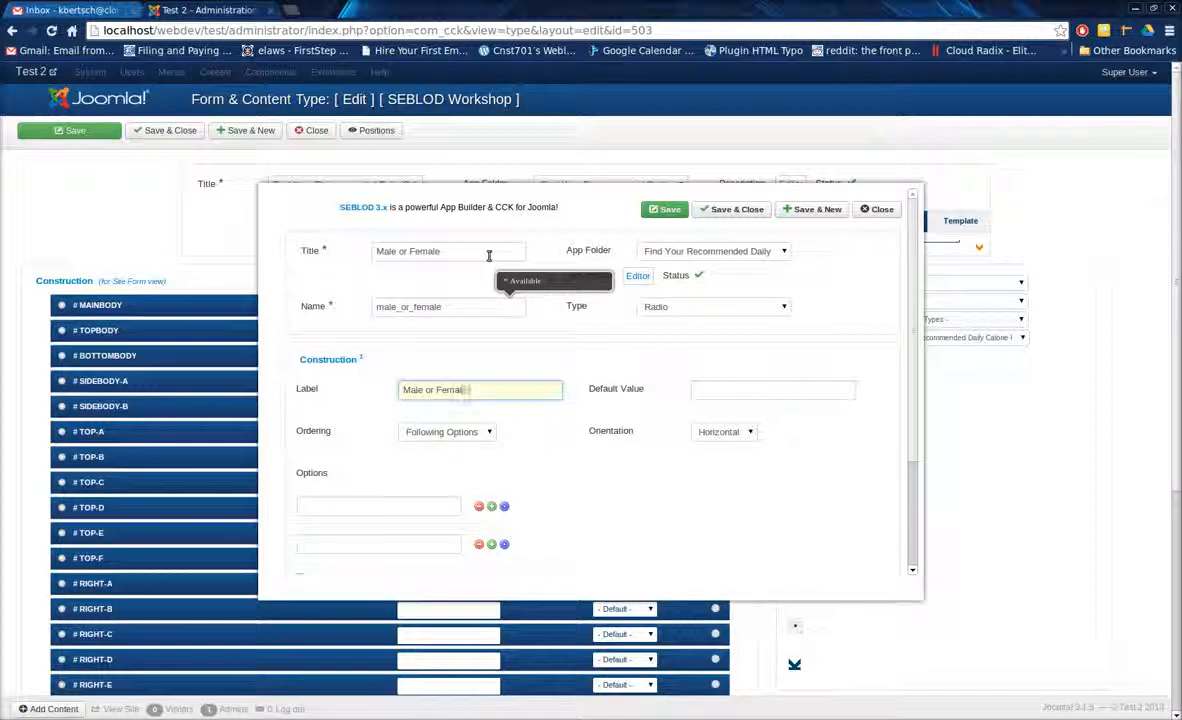
{"action": "key", "text": "Tab"}
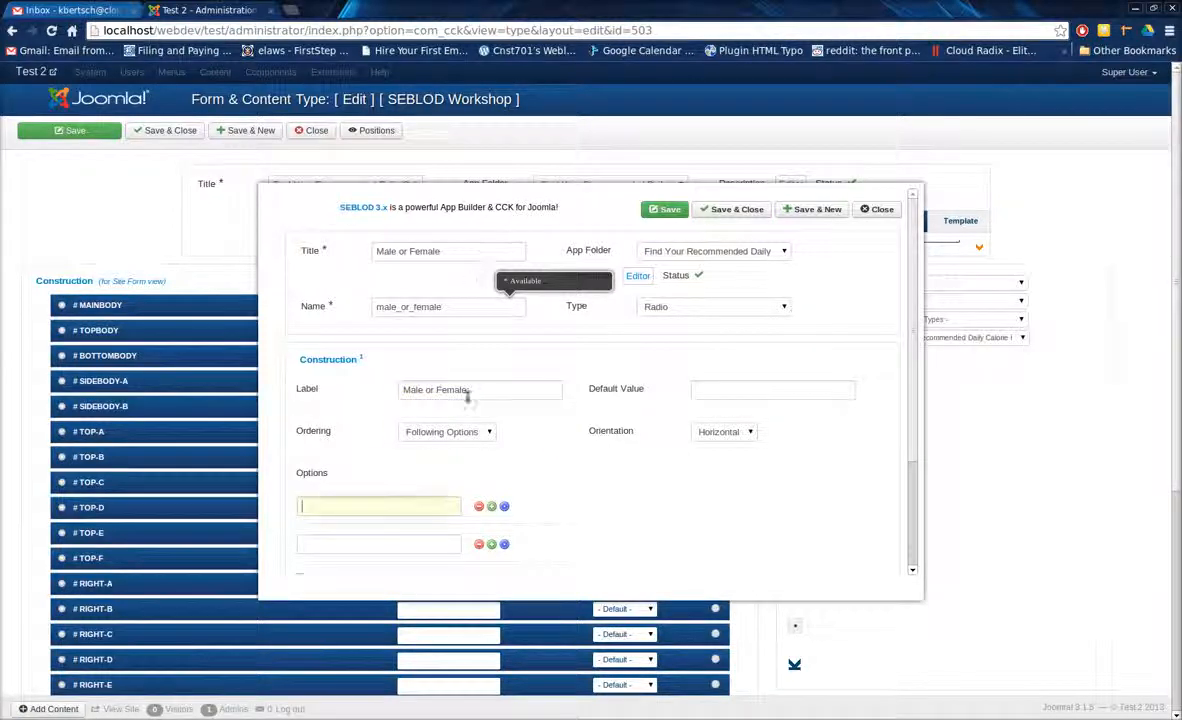
Enter the radio options Female=665 and Male=66, then save the field and start a new one.
{"action": "scroll", "coordinate": [346, 372], "scroll_direction": "down", "scroll_amount": 2}
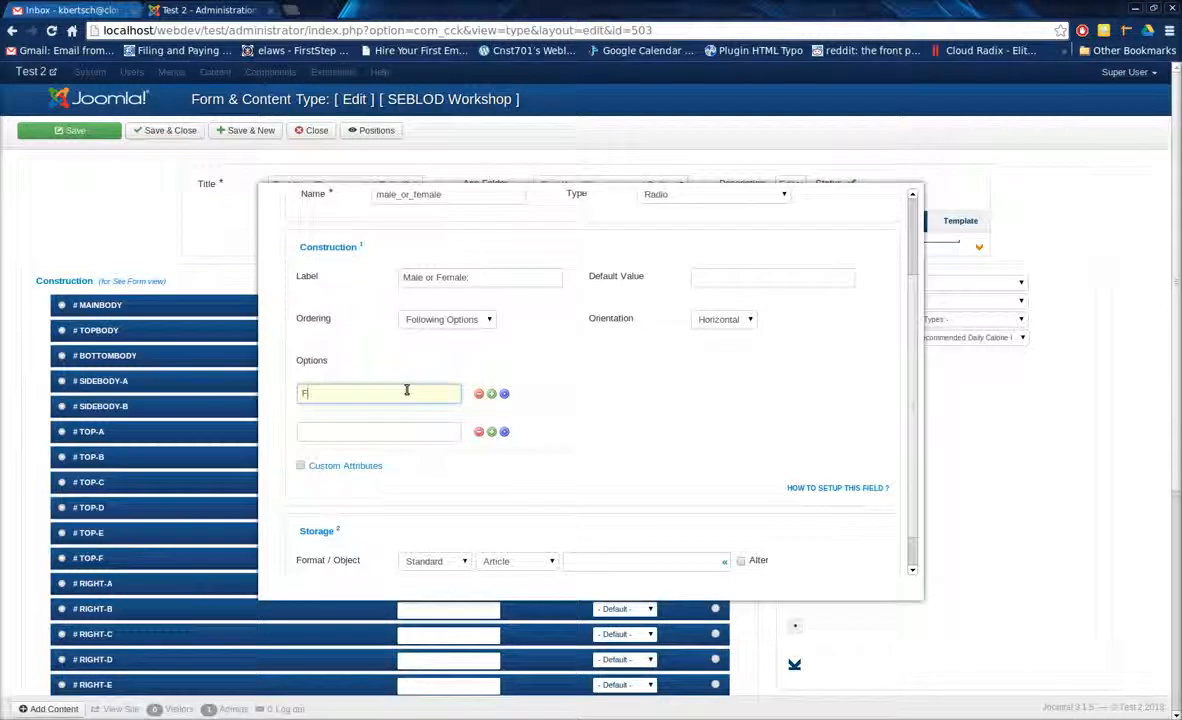
{"action": "type", "text": "Female="}
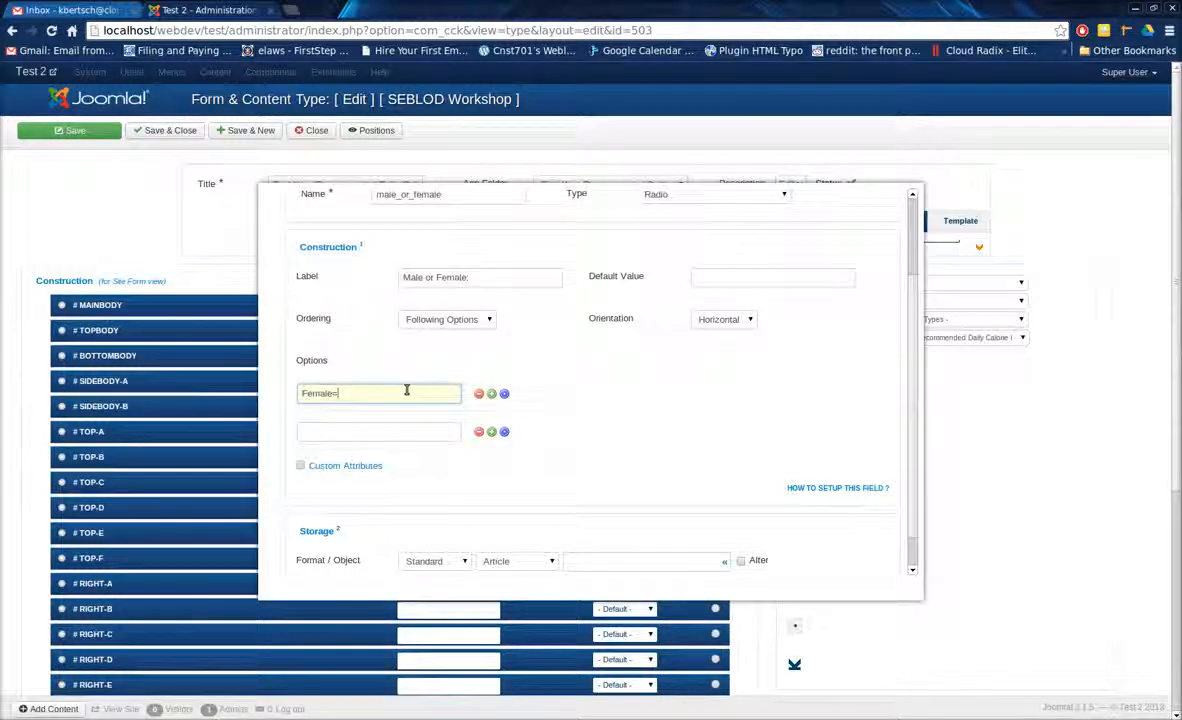
{"action": "type", "text": "fem"}
{"action": "key", "text": "Tab"}
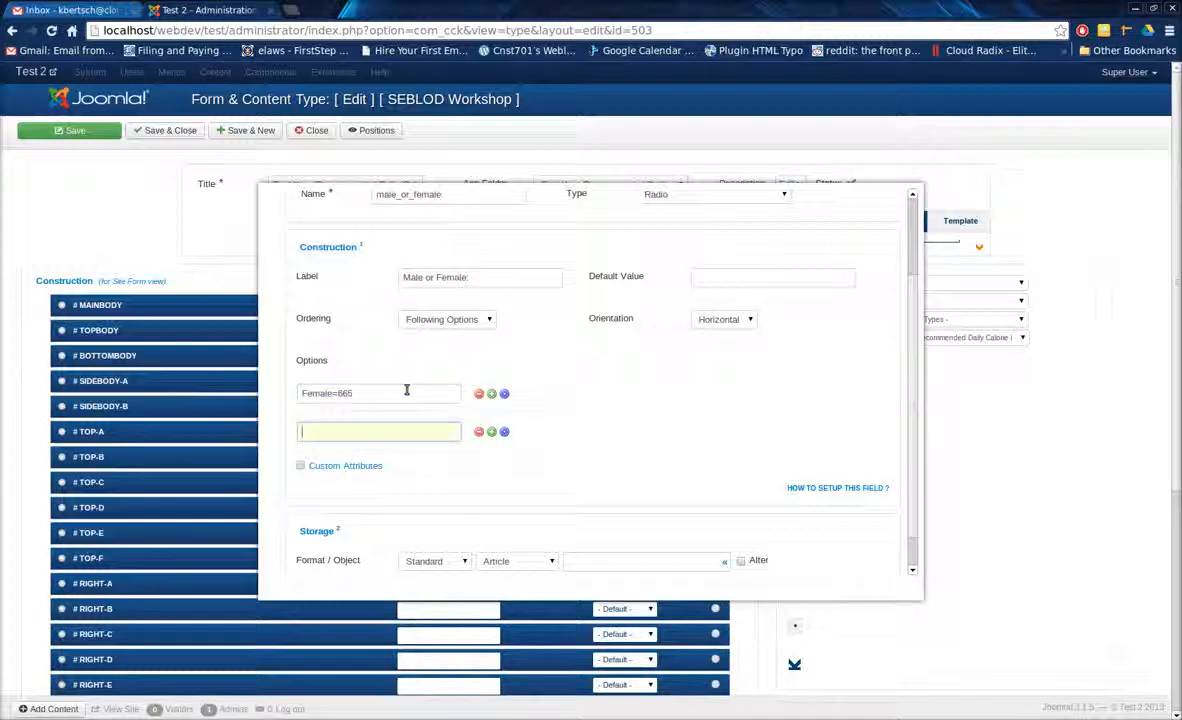
{"action": "type", "text": "Male=66"}
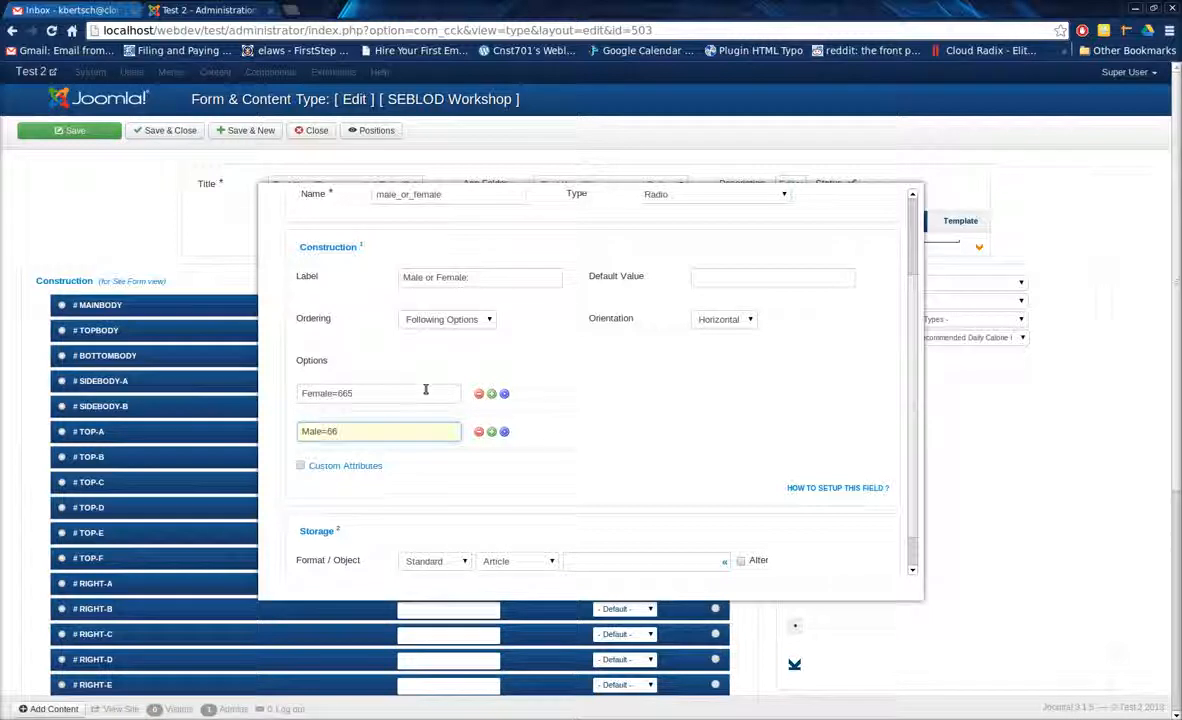
{"action": "scroll", "coordinate": [606, 510], "scroll_direction": "up", "scroll_amount": 3}
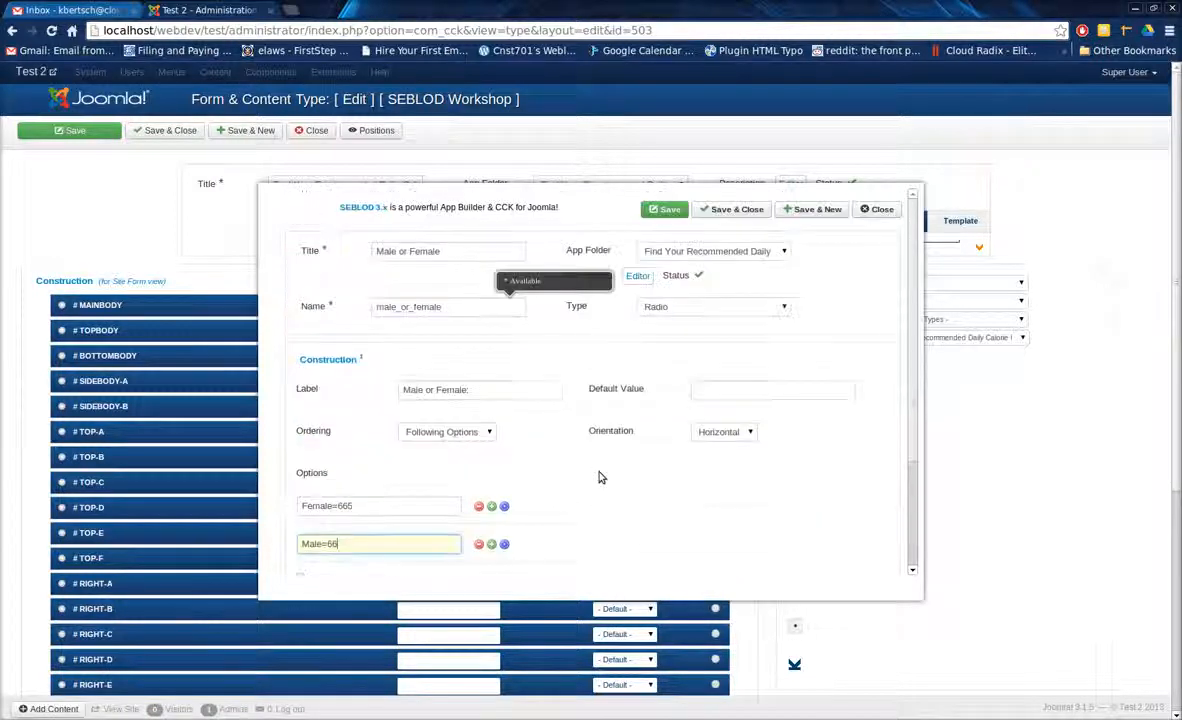
{"action": "left_click", "coordinate": [788, 210]}
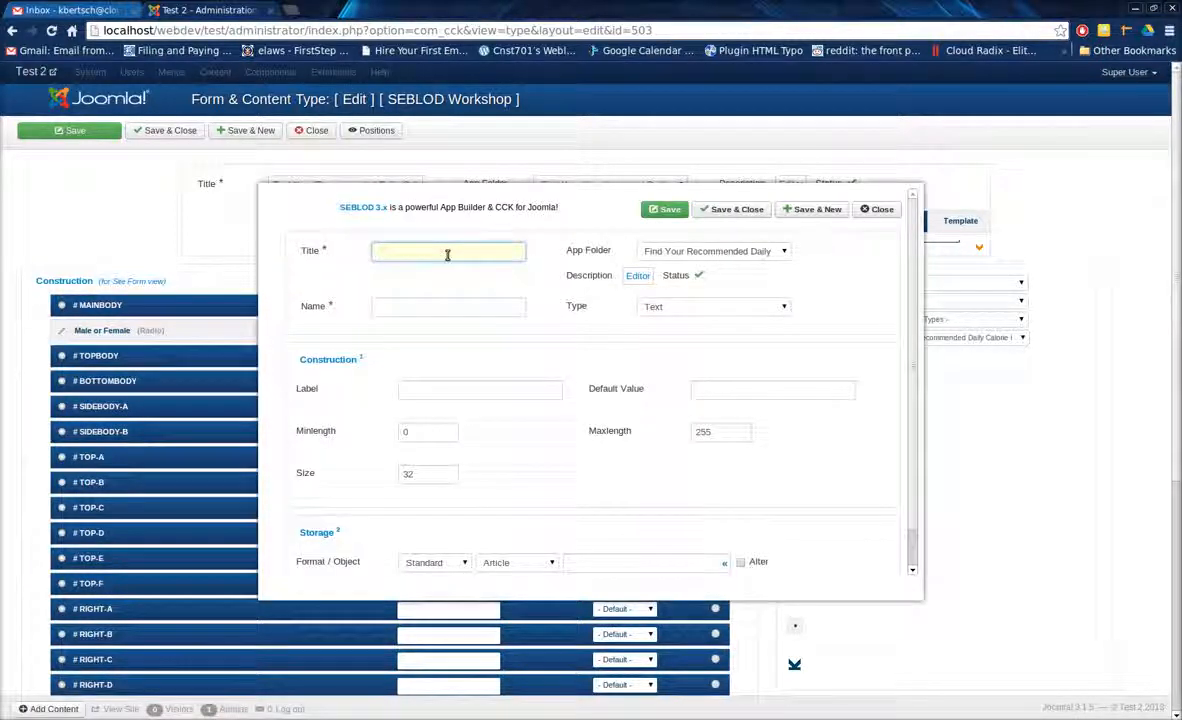
Create a text field titled "Age", save it and start another field.
{"action": "type", "text": "Age"}
{"action": "key", "text": "Tab"}
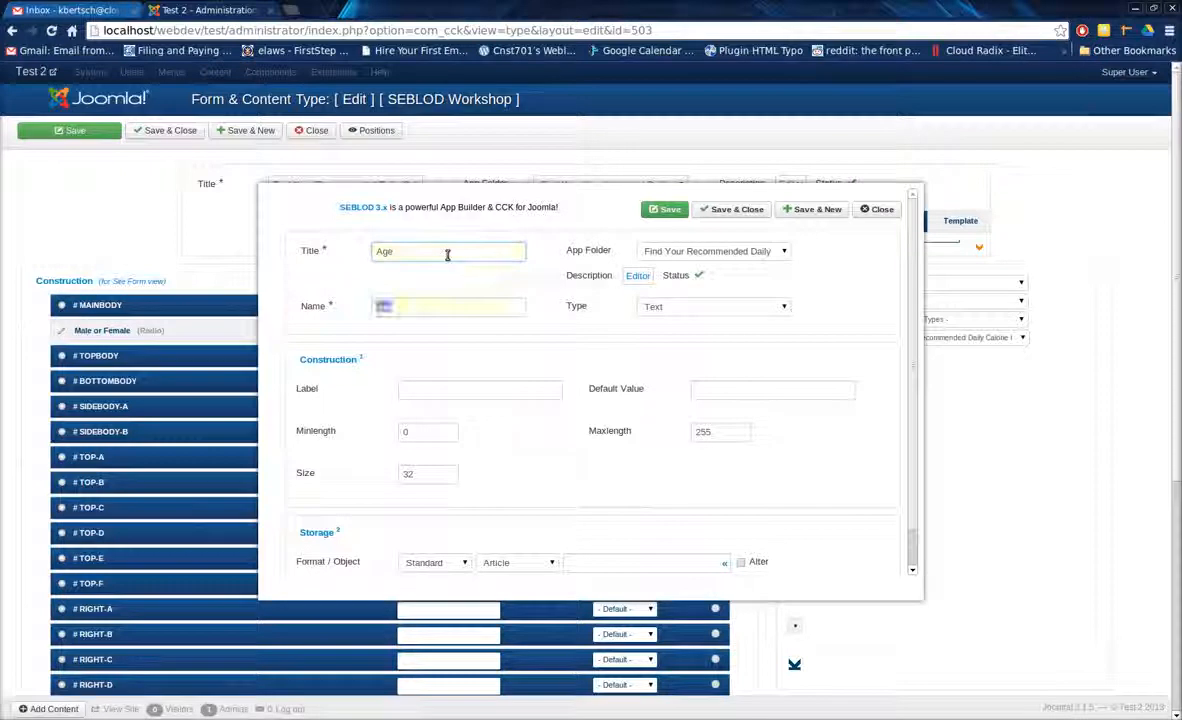
{"action": "left_click", "coordinate": [799, 212]}
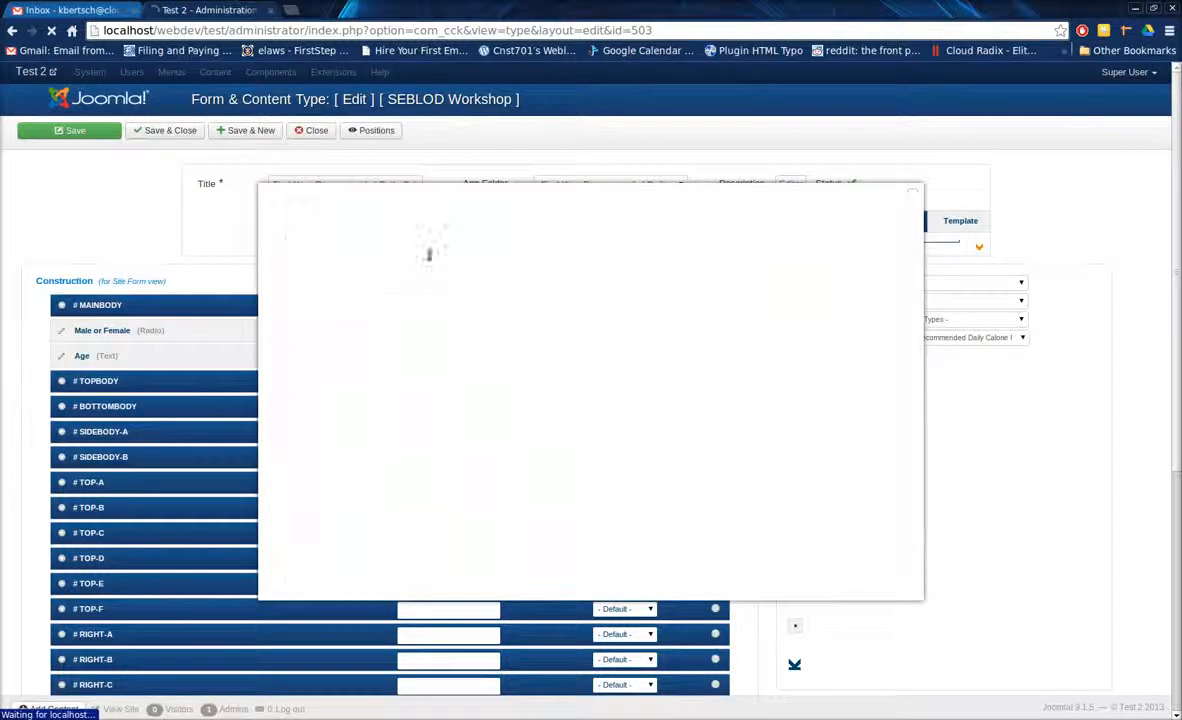
Create a text field titled "Weight", save it and start another field.
{"action": "left_click", "coordinate": [429, 255]}
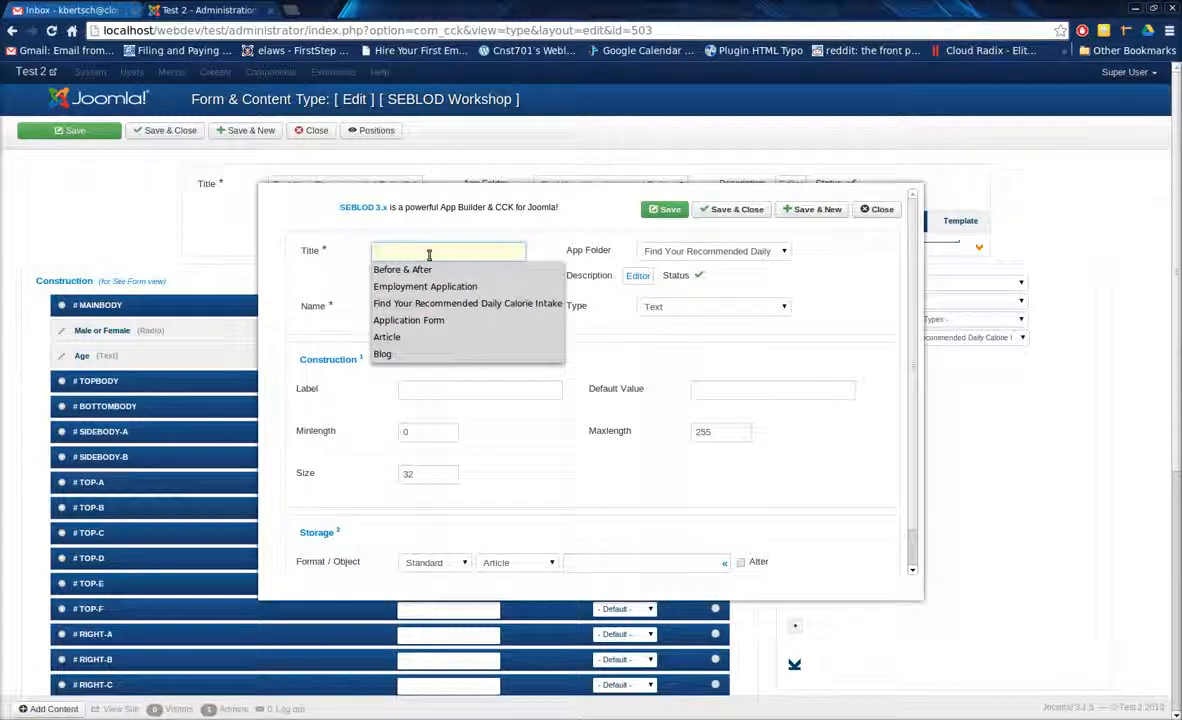
{"action": "type", "text": "Weight"}
{"action": "key", "text": "Tab"}
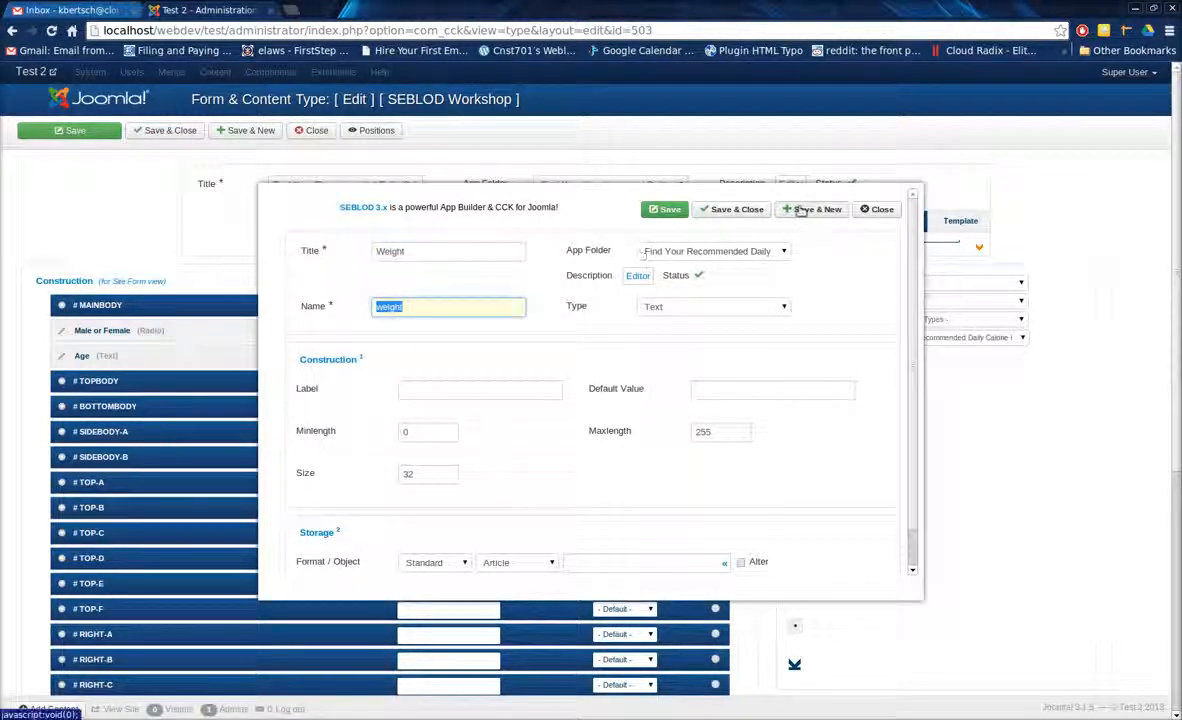
{"action": "left_click", "coordinate": [801, 210]}
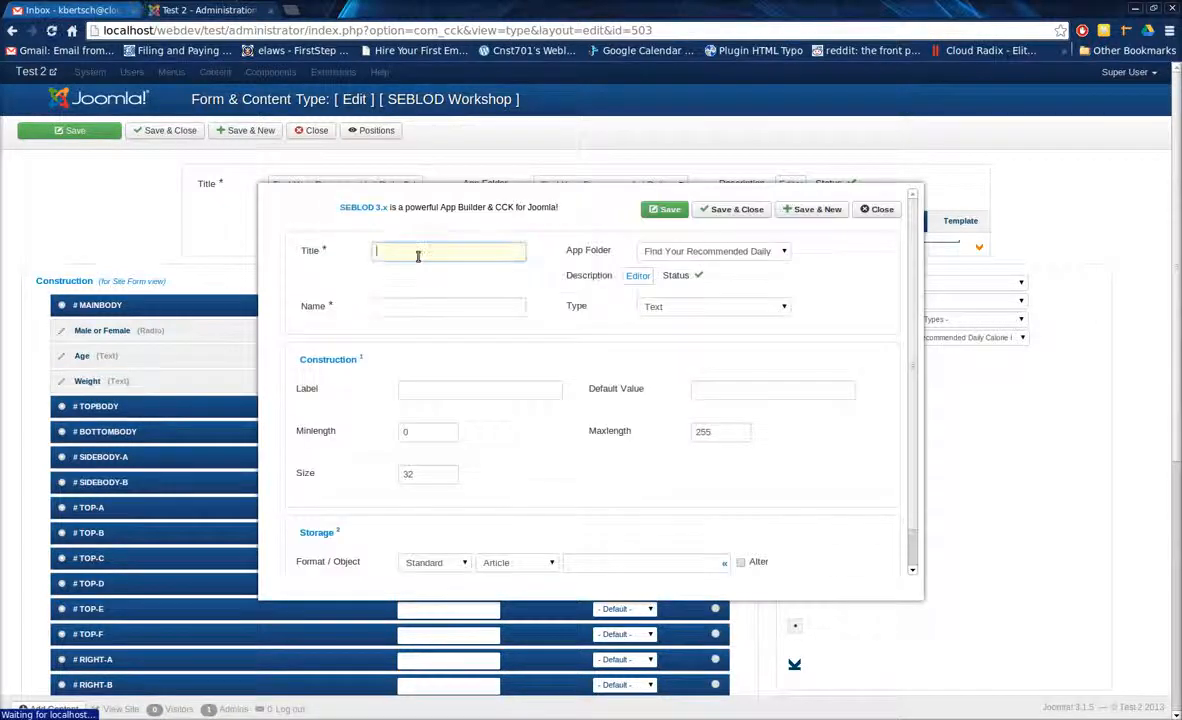
Create a text field titled "Height" for the site form.
{"action": "type", "text": "Height"}
{"action": "key", "text": "Tab"}
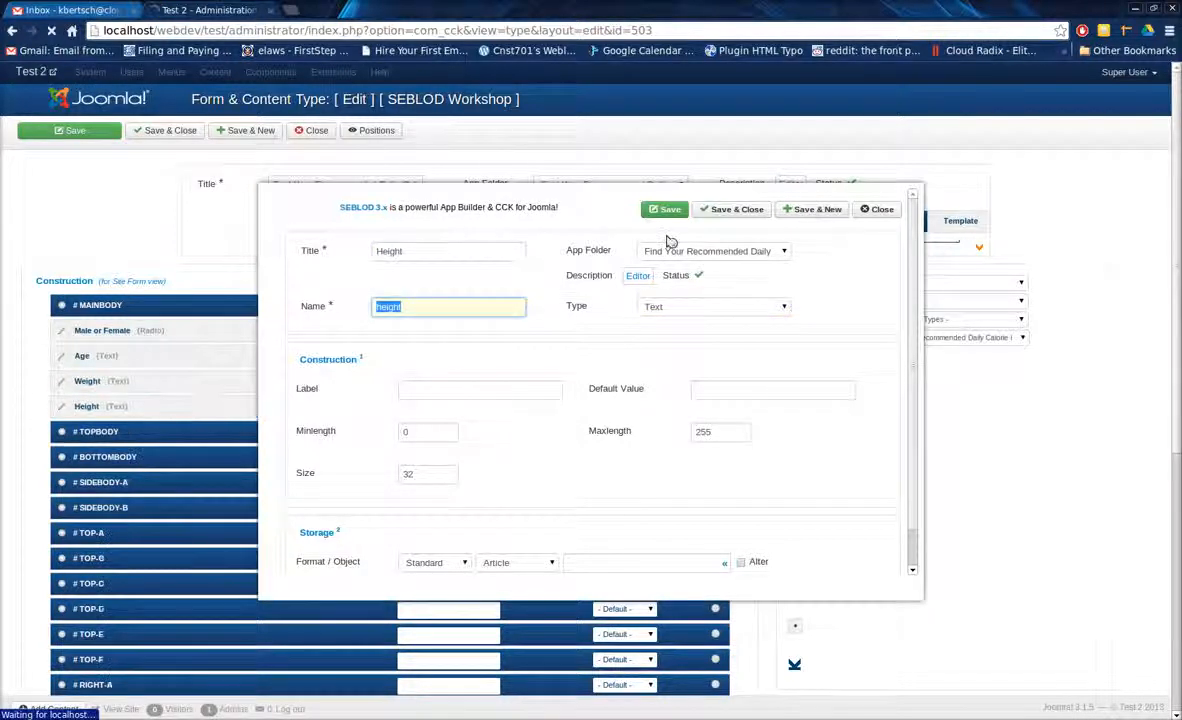
Title the new field "Activity Level" and set its type to the Simple select.
{"action": "key", "text": "Return"}
{"action": "type", "text": "Av"}
{"action": "key", "text": "BackSpace"}
{"action": "type", "text": "c"}
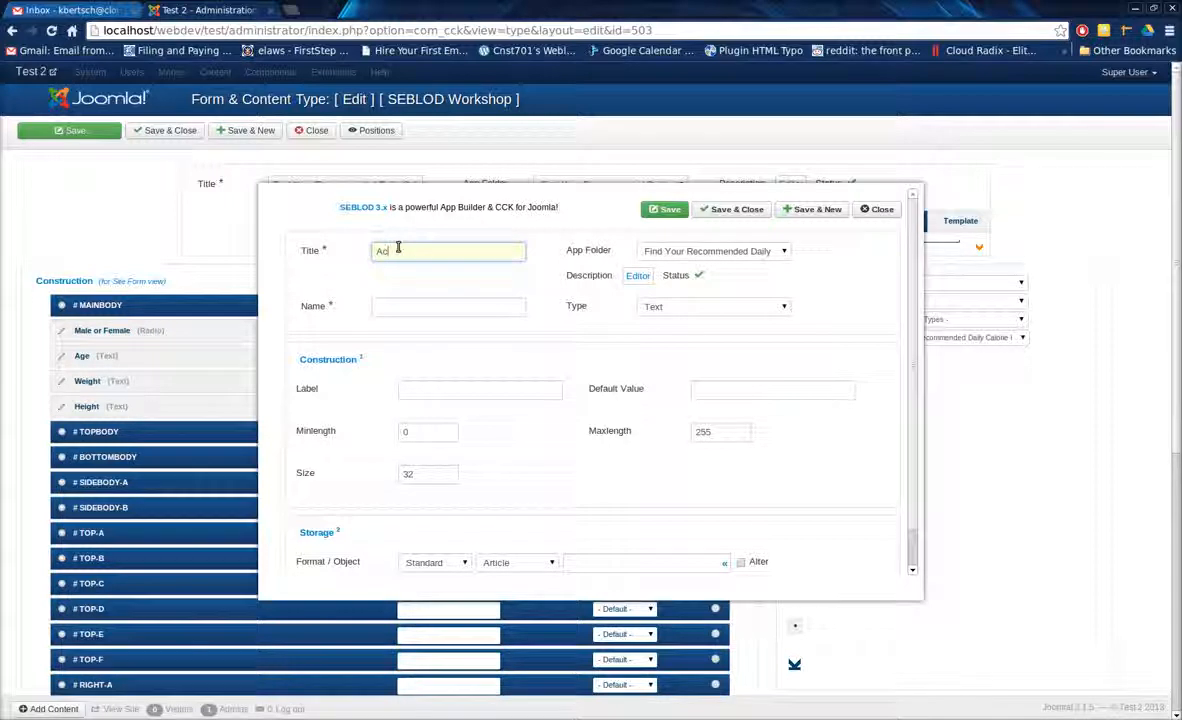
{"action": "type", "text": "tivity Level"}
{"action": "key", "text": "Tab"}
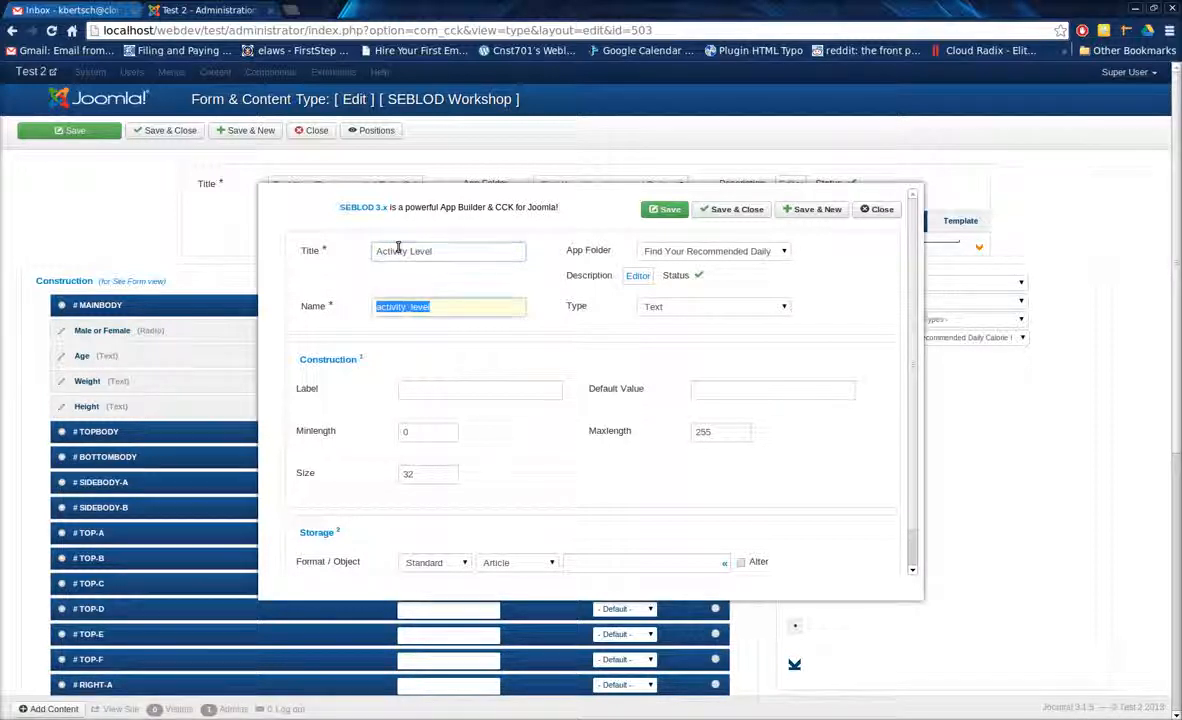
{"action": "key", "text": "Tab"}
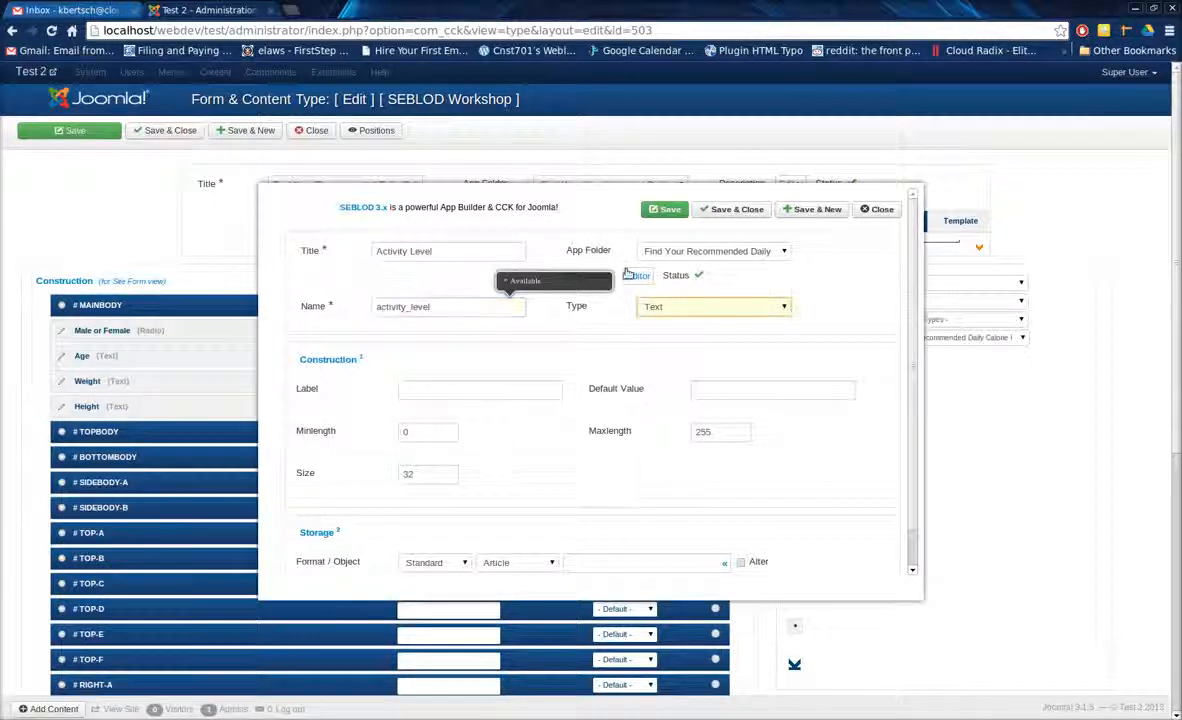
{"action": "key", "text": "s"}
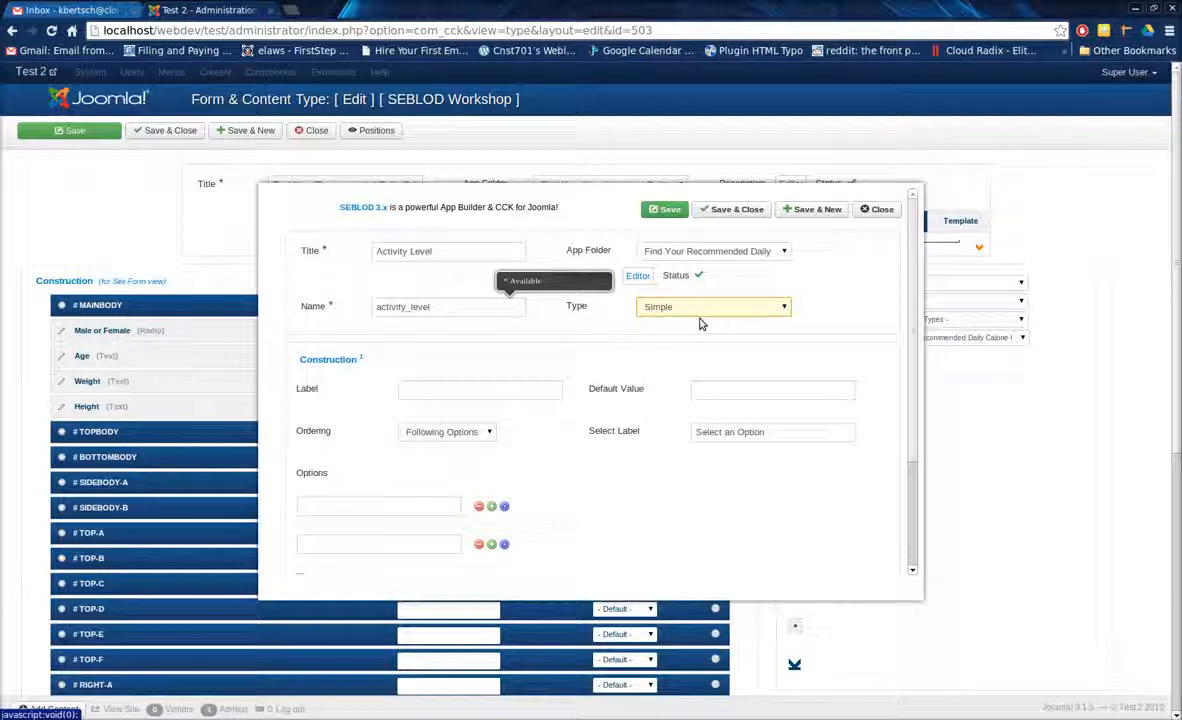
Add extra option rows to the Activity Level field.
{"action": "left_click", "coordinate": [518, 391]}
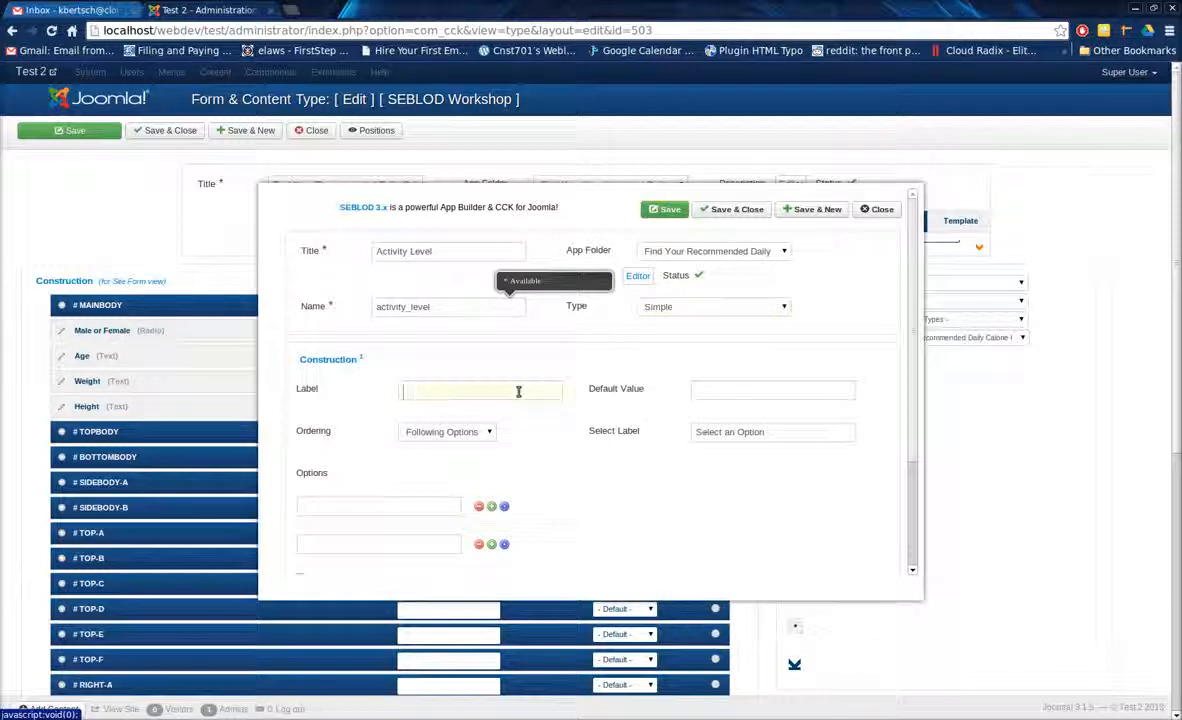
{"action": "scroll", "coordinate": [535, 371], "scroll_direction": "down", "scroll_amount": 3}
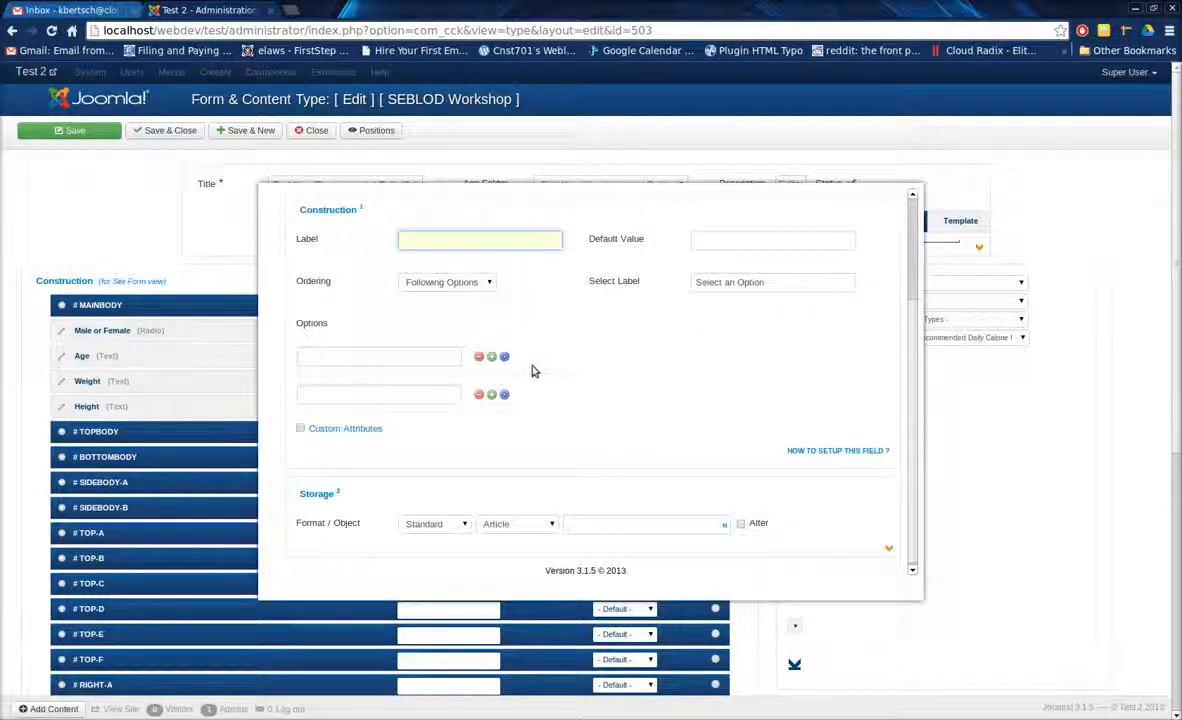
{"action": "left_click", "coordinate": [491, 357]}
{"action": "left_click", "coordinate": [491, 357]}
{"action": "left_click", "coordinate": [491, 357]}
{"action": "left_click", "coordinate": [491, 357]}
{"action": "left_click", "coordinate": [417, 357]}
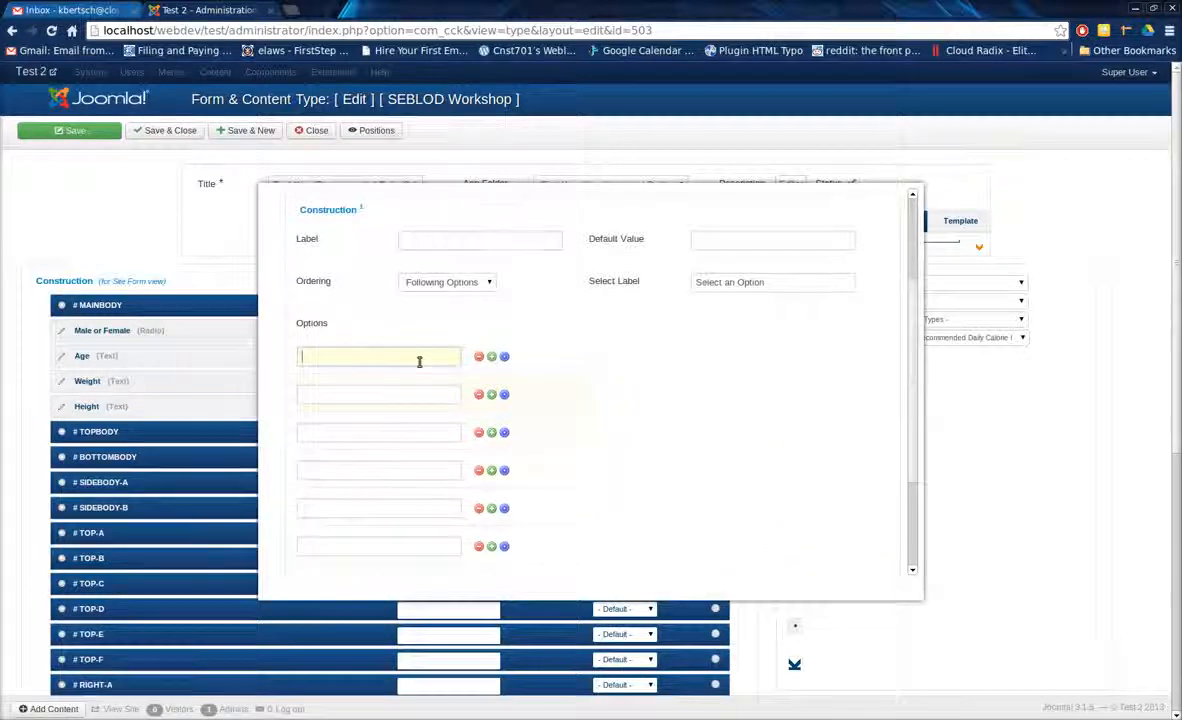
{"action": "scroll", "coordinate": [606, 386], "scroll_direction": "up", "scroll_amount": 2}
{"action": "scroll", "coordinate": [605, 388], "scroll_direction": "down", "scroll_amount": 2}
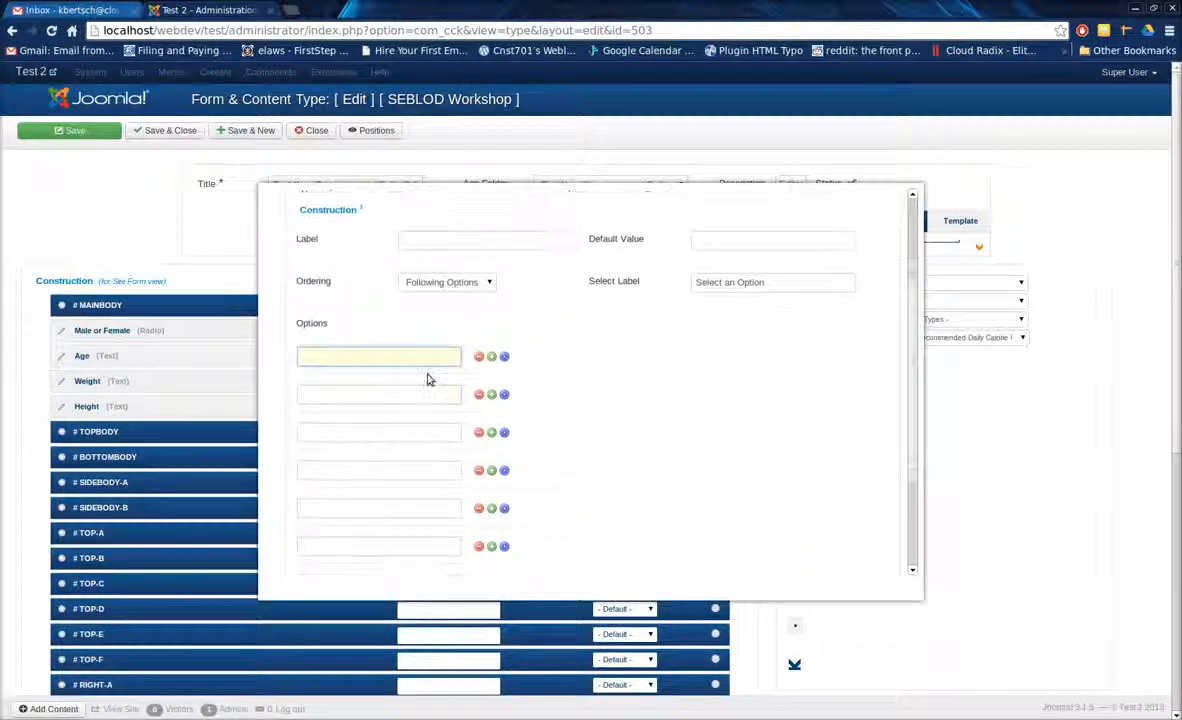
Enter the first two activity options as Stationary=.2 and Lightly Active=.3.
{"action": "type", "text": "Stationary= .2"}
{"action": "key", "text": "Tab"}
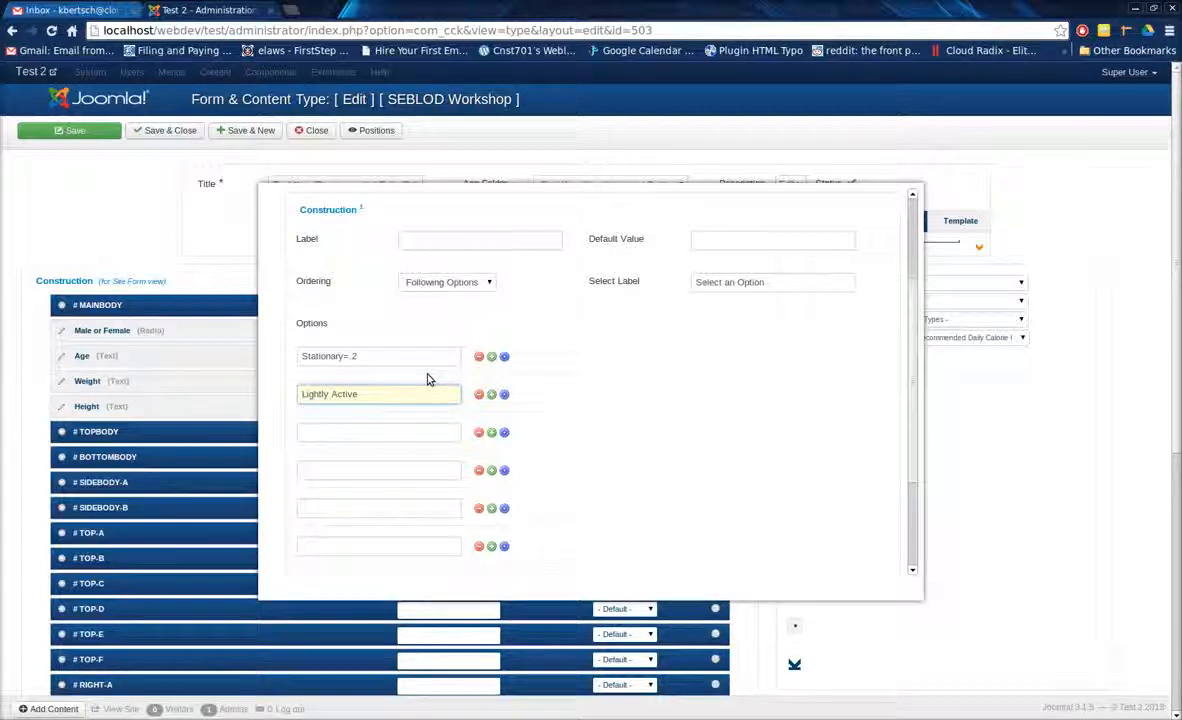
{"action": "type", "text": "Lightly Active= 3"}
{"action": "key", "text": "Tab"}
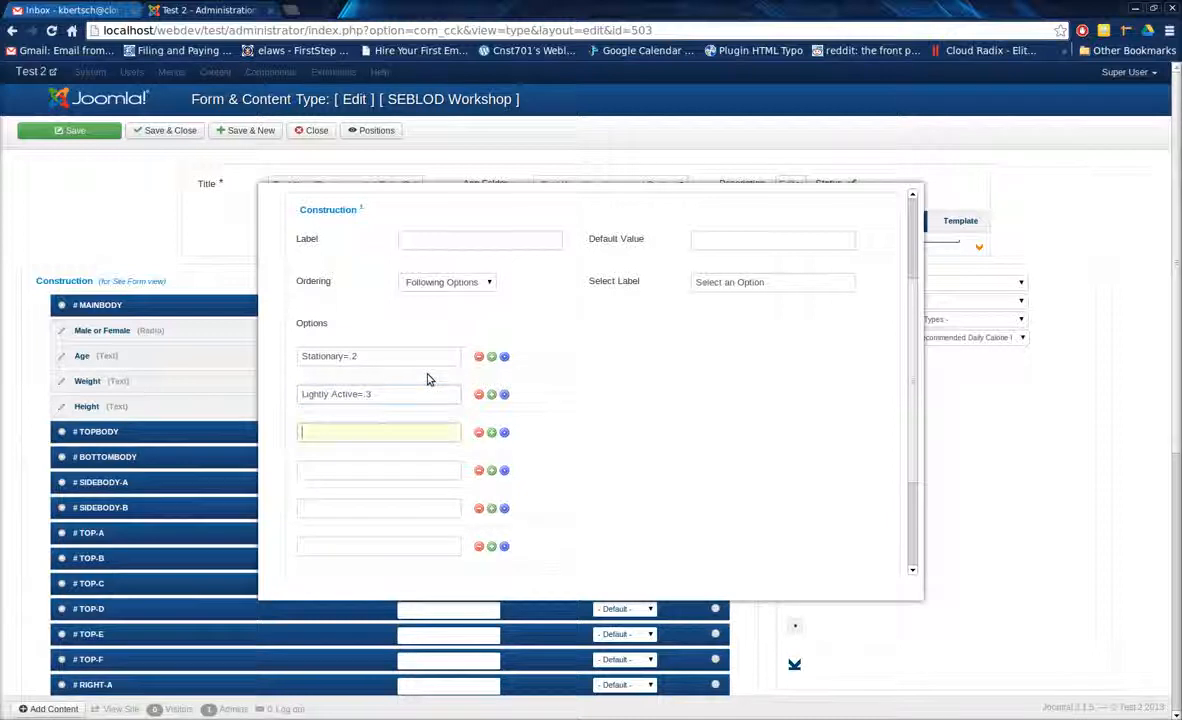
Enter the third activity option as Moderately Active=.4, correcting the spelling of its first word.
{"action": "type", "text": "Moderetely Act"}
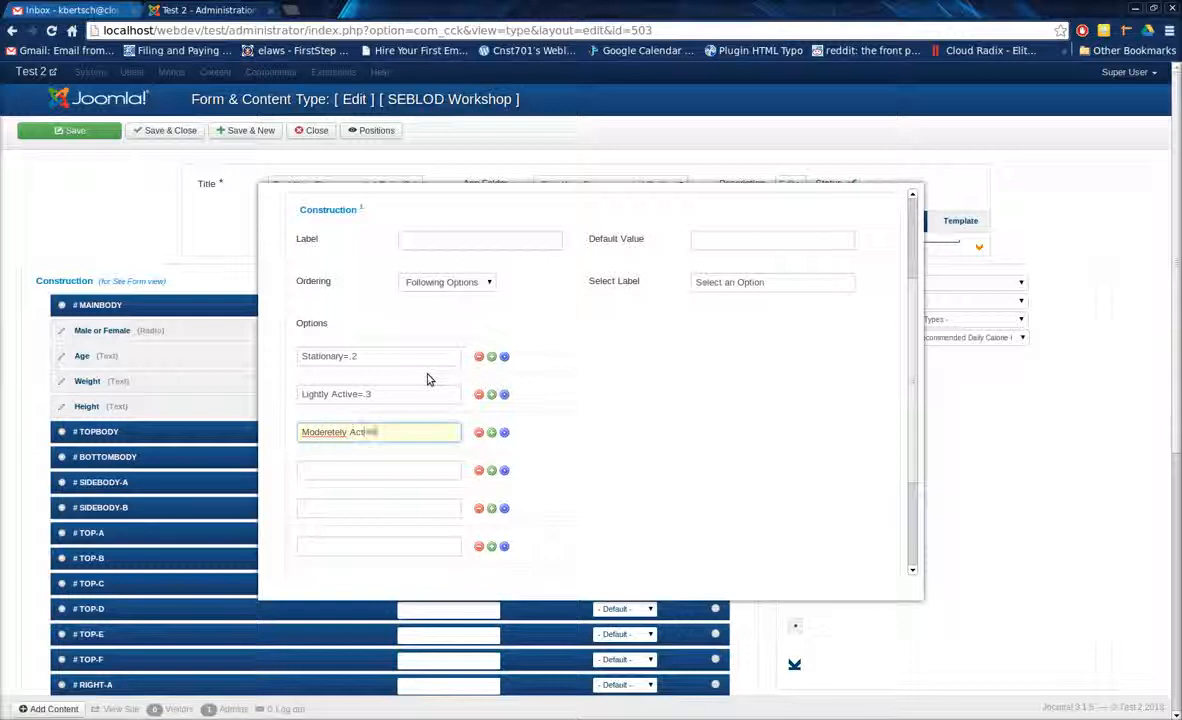
{"action": "type", "text": "ive=.4"}
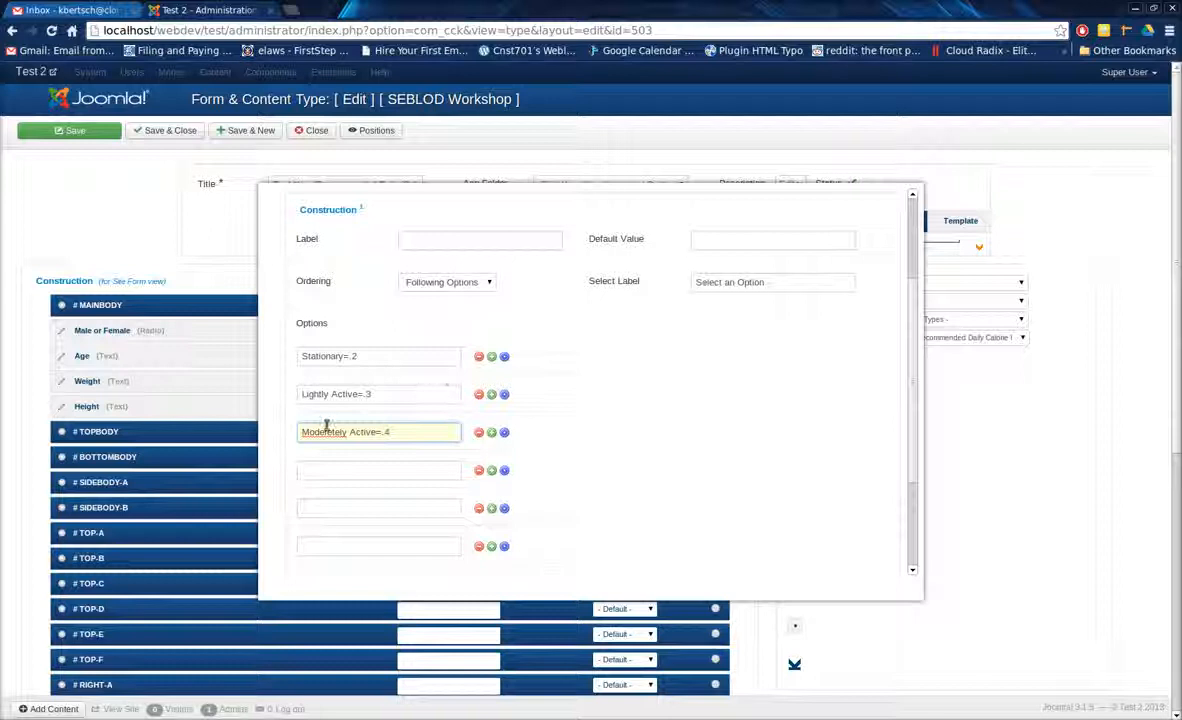
{"action": "right_click", "coordinate": [326, 425]}
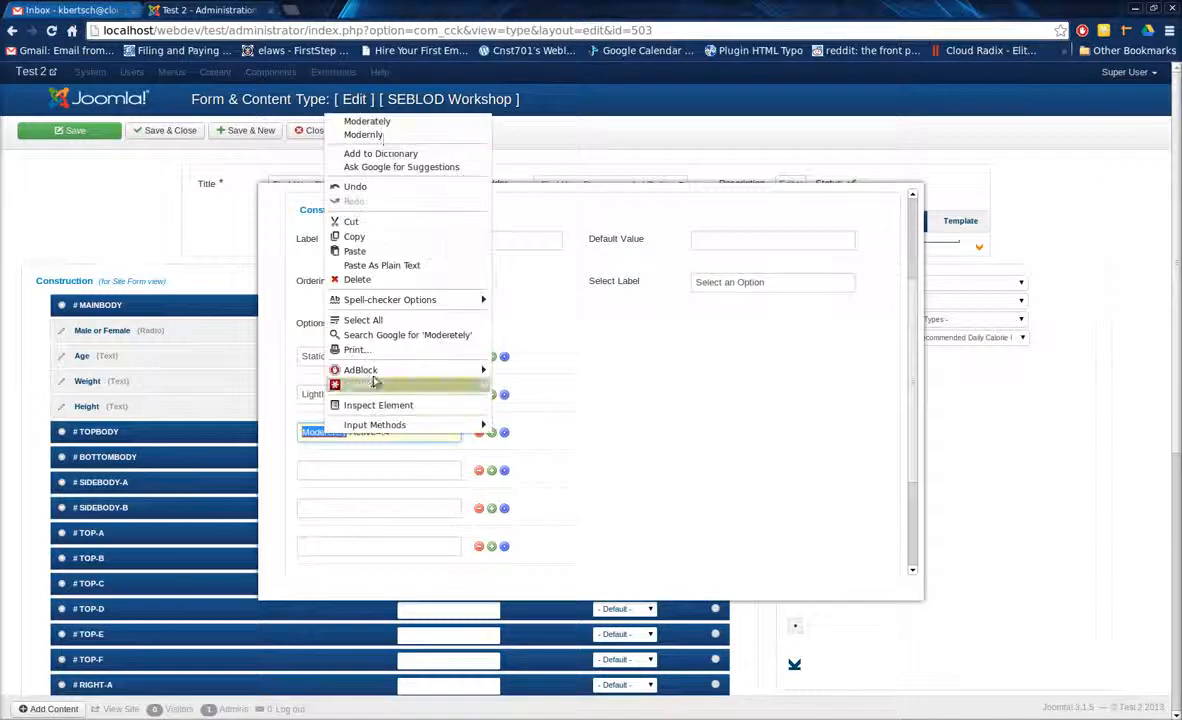
{"action": "left_click", "coordinate": [370, 117]}
Complete the options with Very Active=.5 and Extremely Active=.6, removing the spare row, and save the field to start another.
{"action": "left_click", "coordinate": [396, 465]}
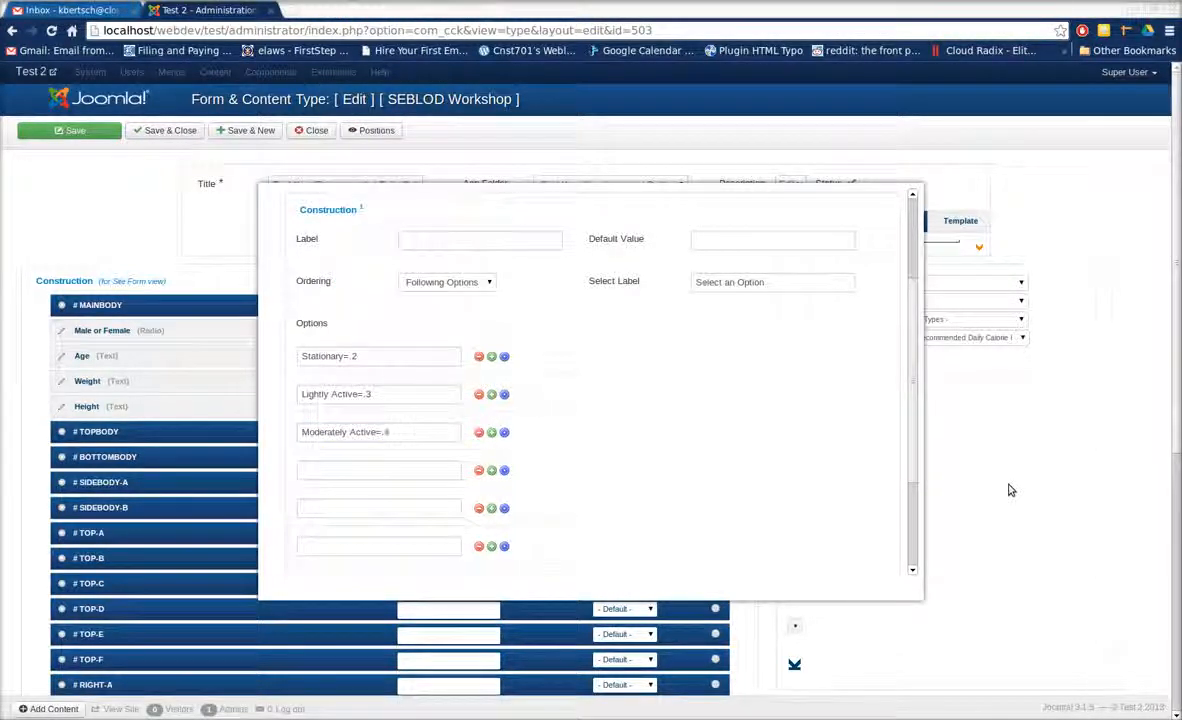
{"action": "left_click", "coordinate": [406, 469]}
{"action": "type", "text": "Very Active=.5"}
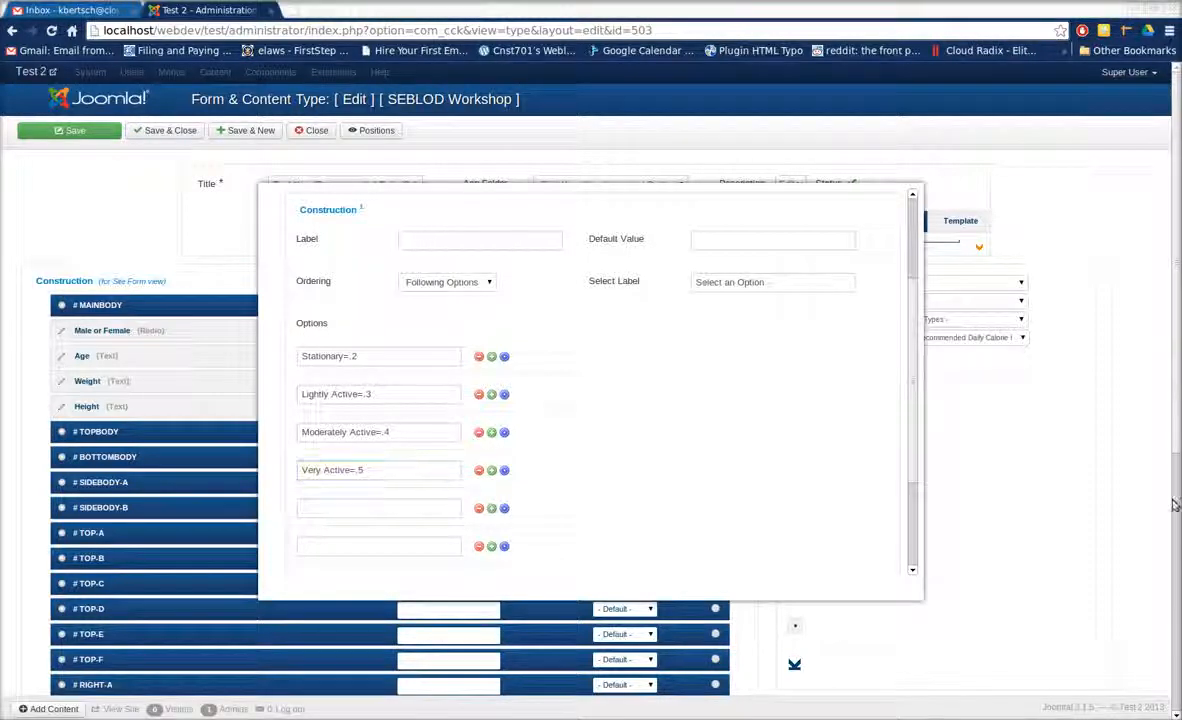
{"action": "left_click", "coordinate": [410, 503]}
{"action": "type", "text": "Extremely Active=.6"}
{"action": "left_click", "coordinate": [478, 546]}
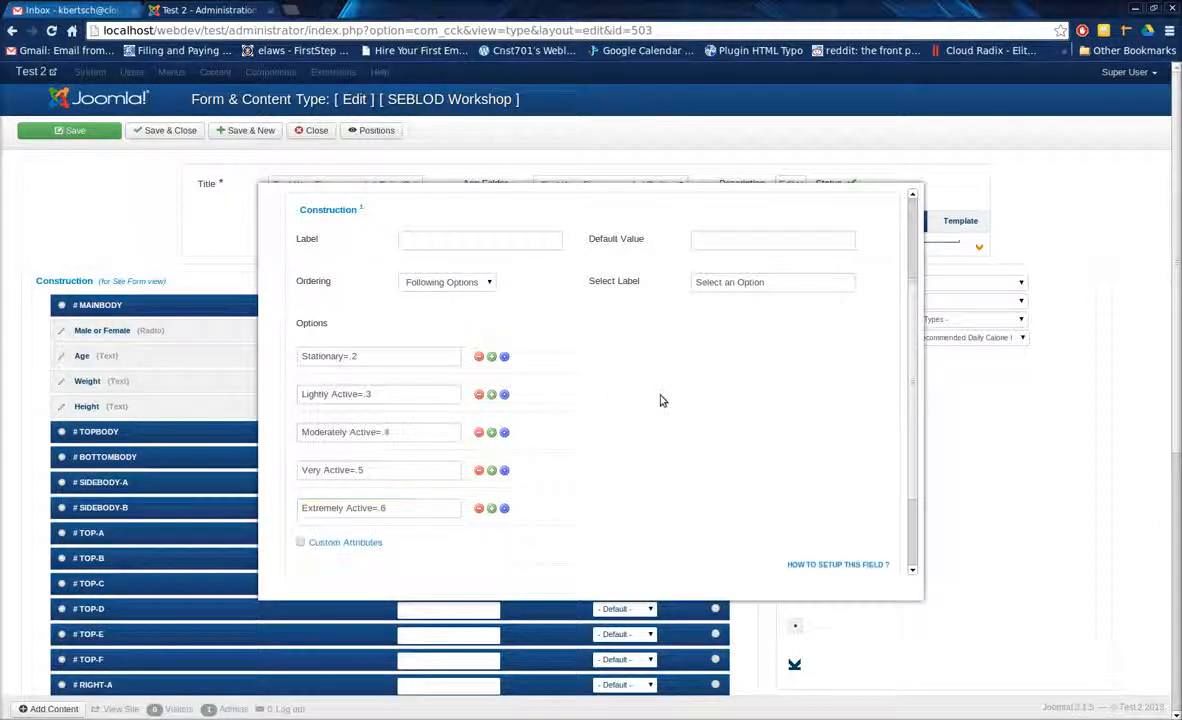
{"action": "scroll", "coordinate": [626, 404], "scroll_direction": "up", "scroll_amount": 3}
{"action": "left_click", "coordinate": [817, 218]}
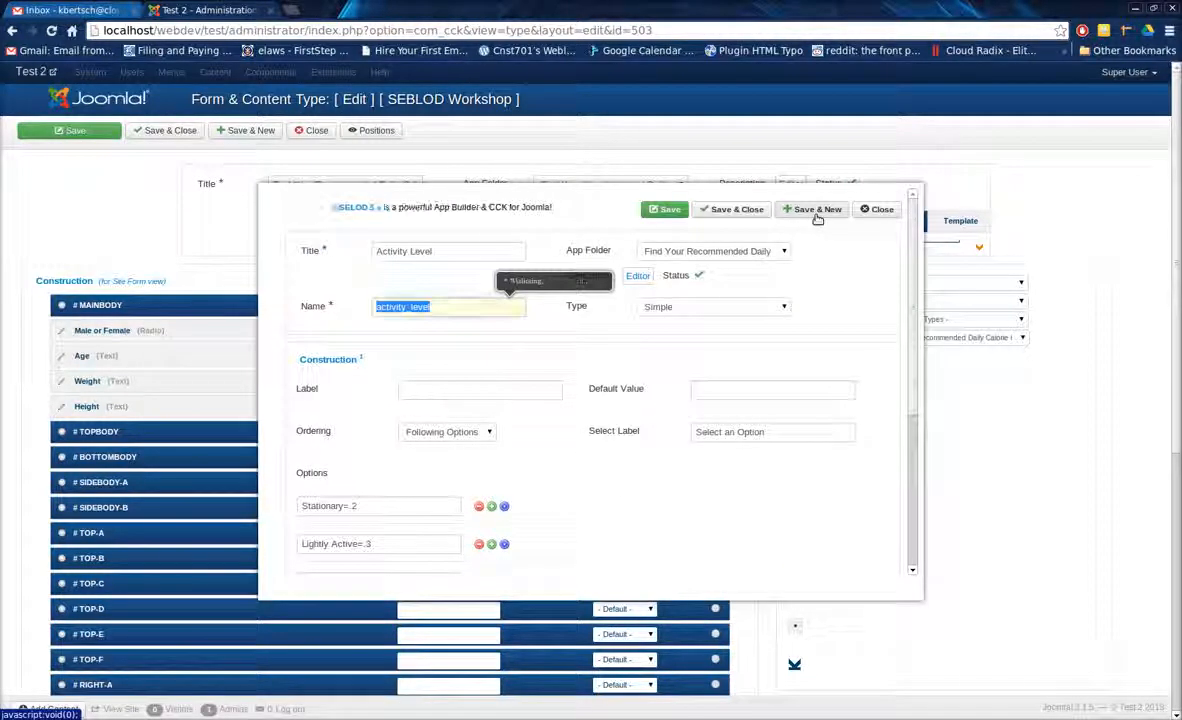
Create a text field titled "male recommended", save it and start another field.
{"action": "left_click", "coordinate": [429, 254]}
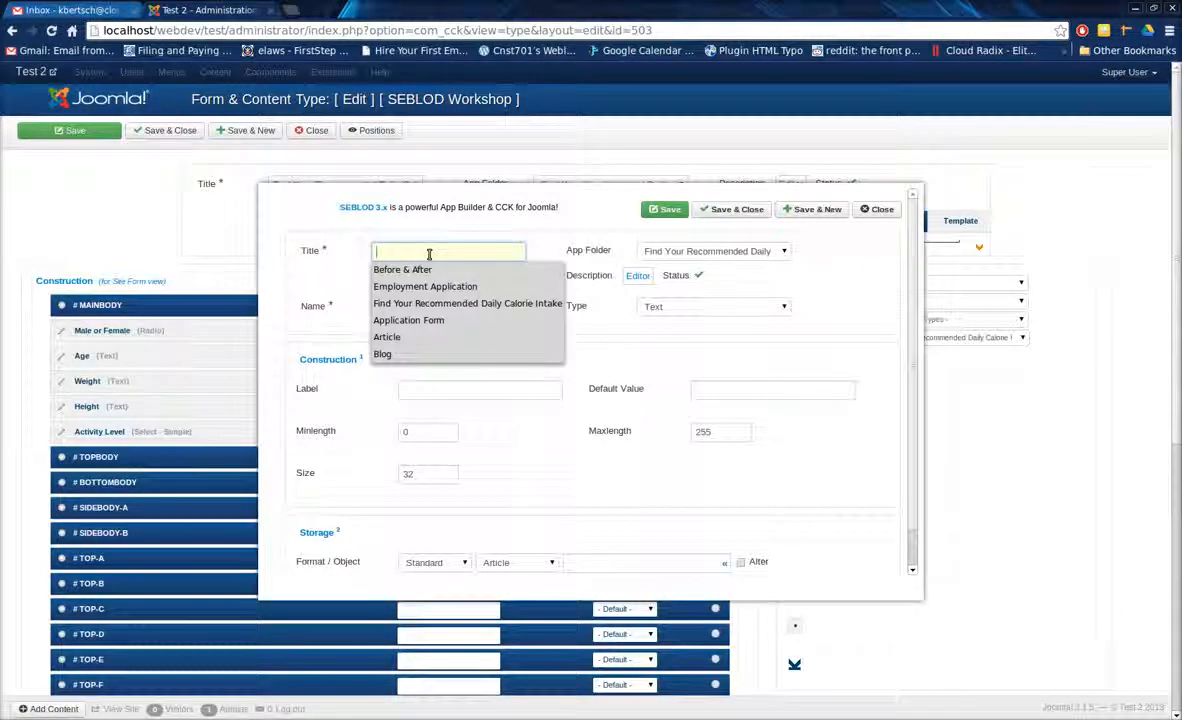
{"action": "type", "text": "male recommended"}
{"action": "key", "text": "Tab"}
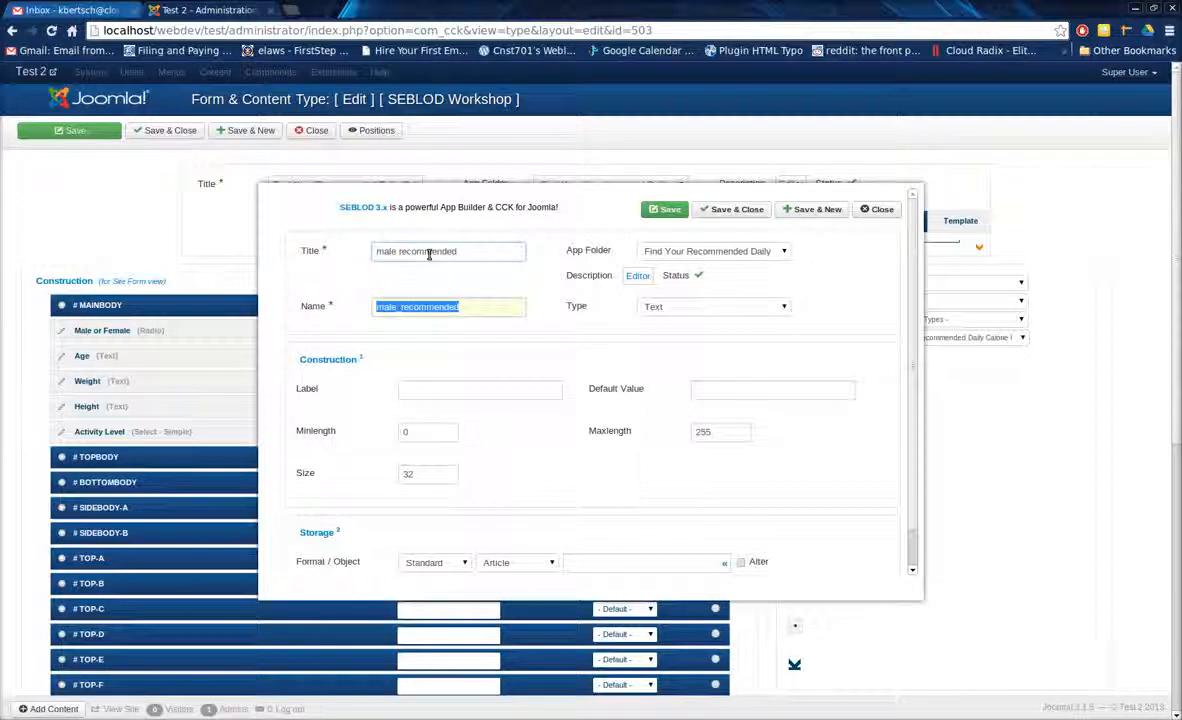
{"action": "key", "text": "Tab"}
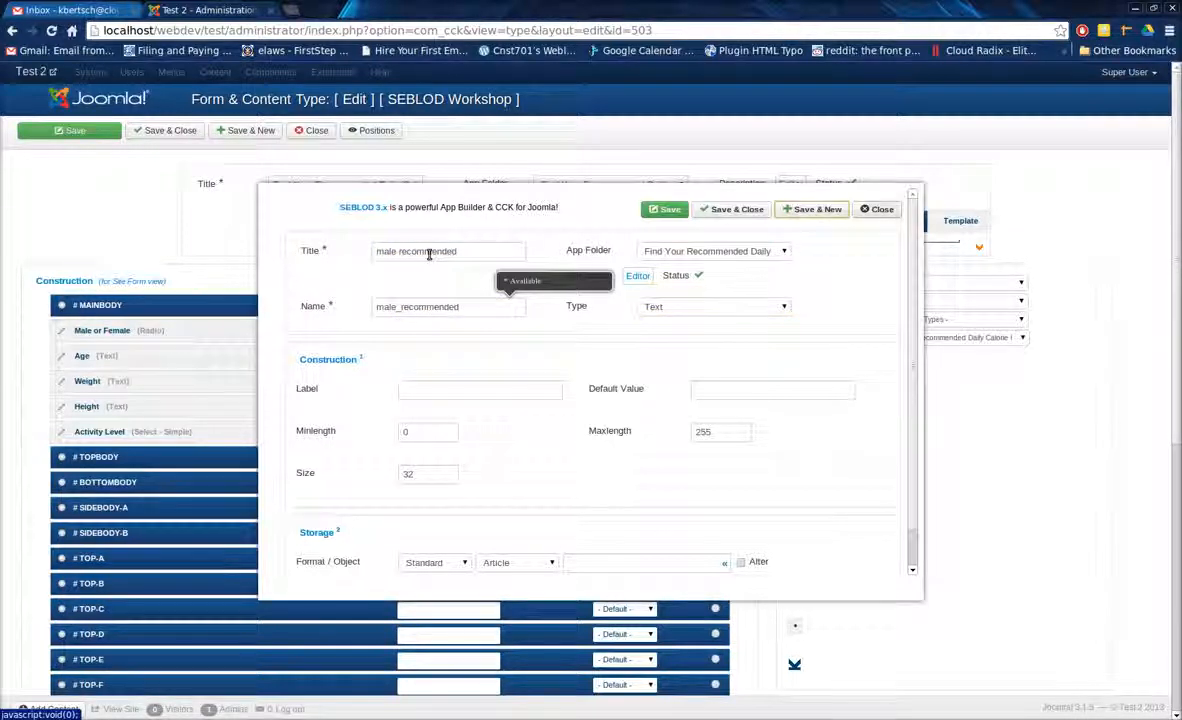
{"action": "left_click", "coordinate": [790, 211]}
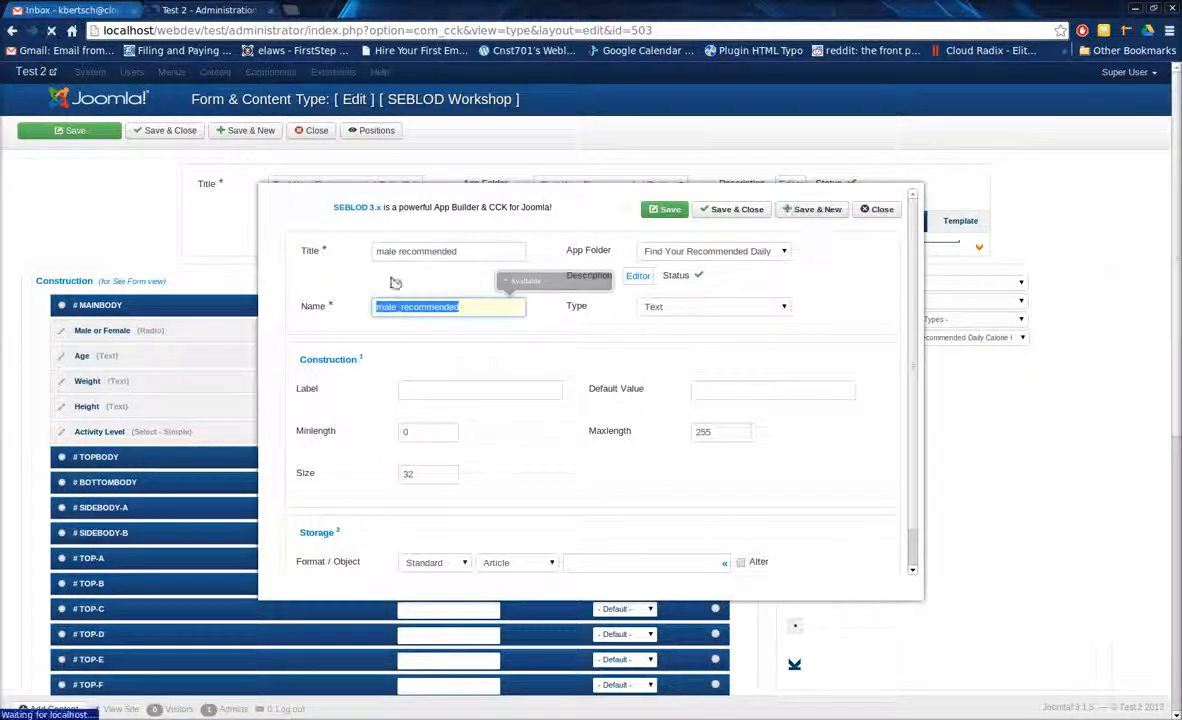
Create a text field titled "Female Recommended", save it and start another field.
{"action": "type", "text": "Fe"}
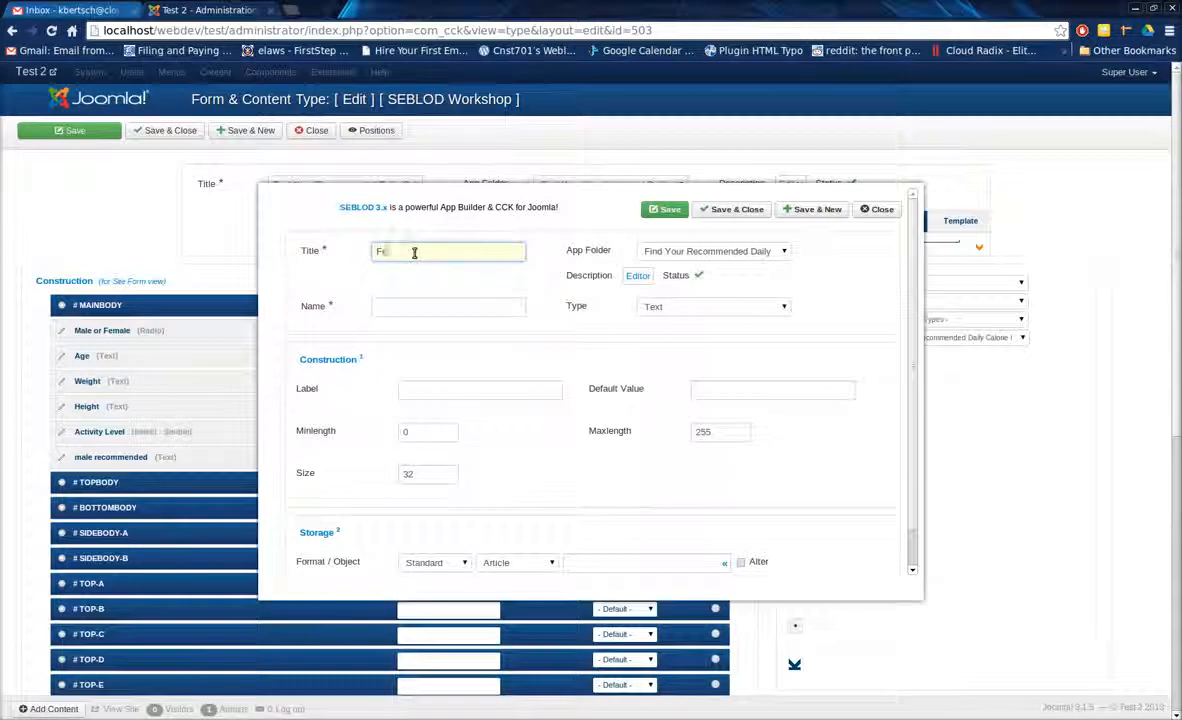
{"action": "type", "text": "male Recom"}
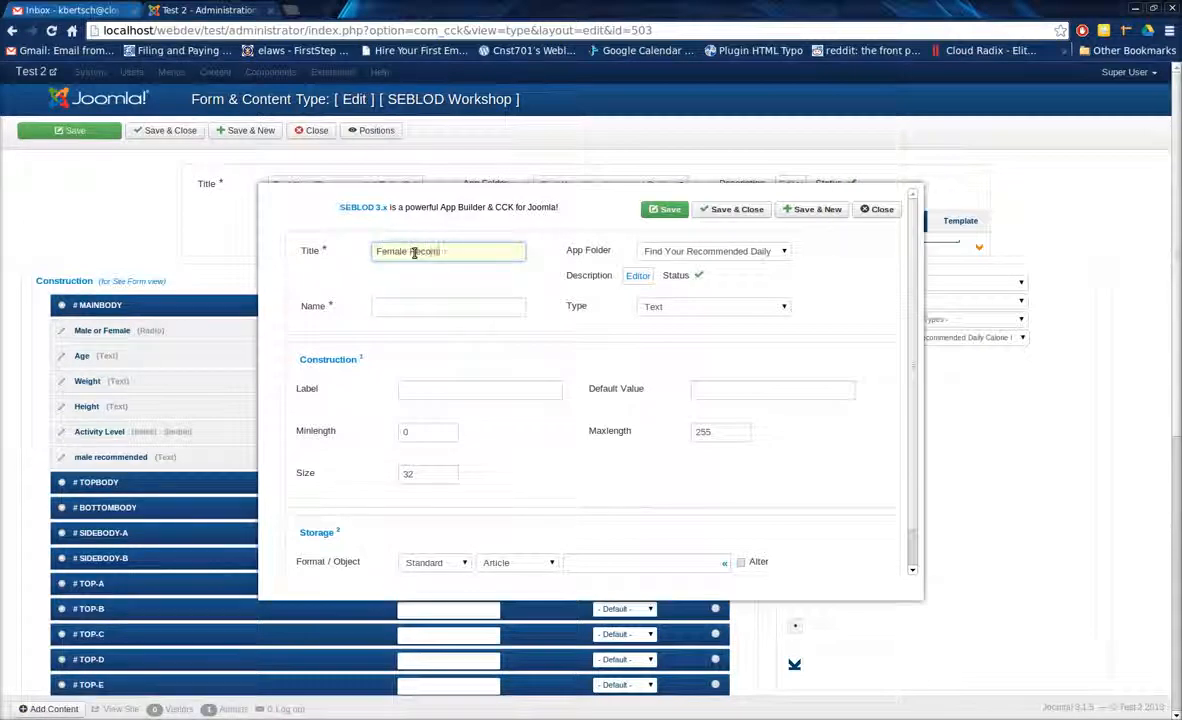
{"action": "type", "text": "mended"}
{"action": "key", "text": "Tab"}
{"action": "key", "text": "Tab"}
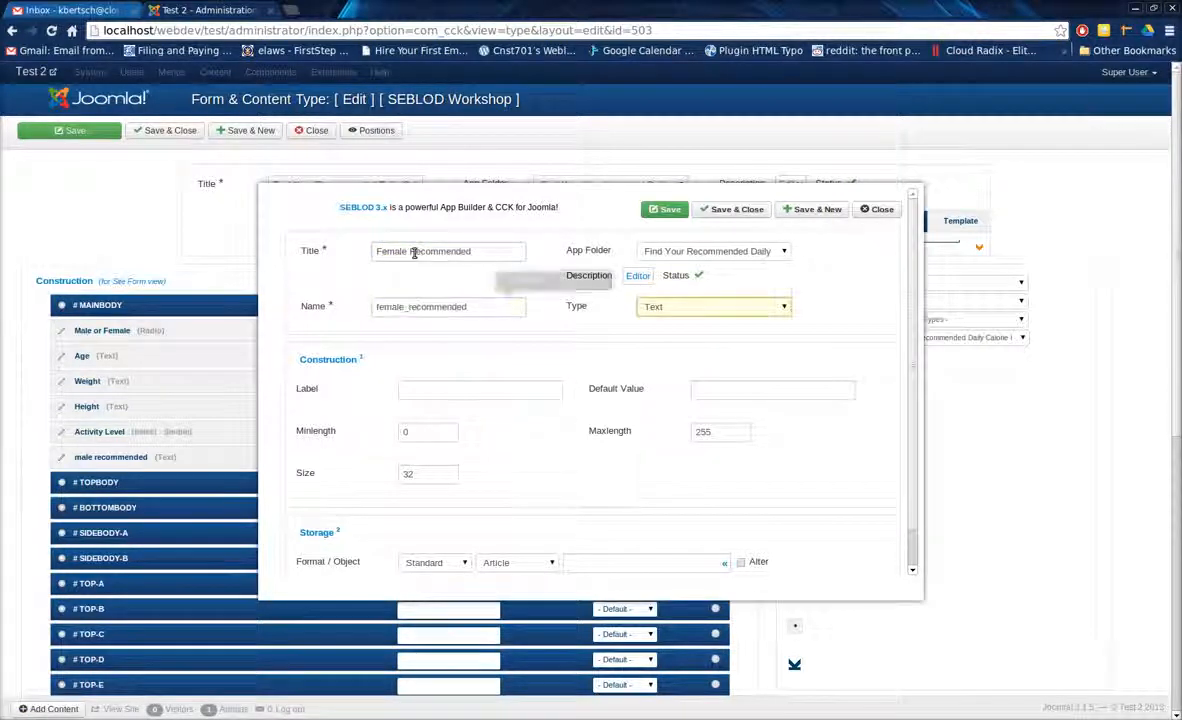
{"action": "left_click", "coordinate": [797, 211]}
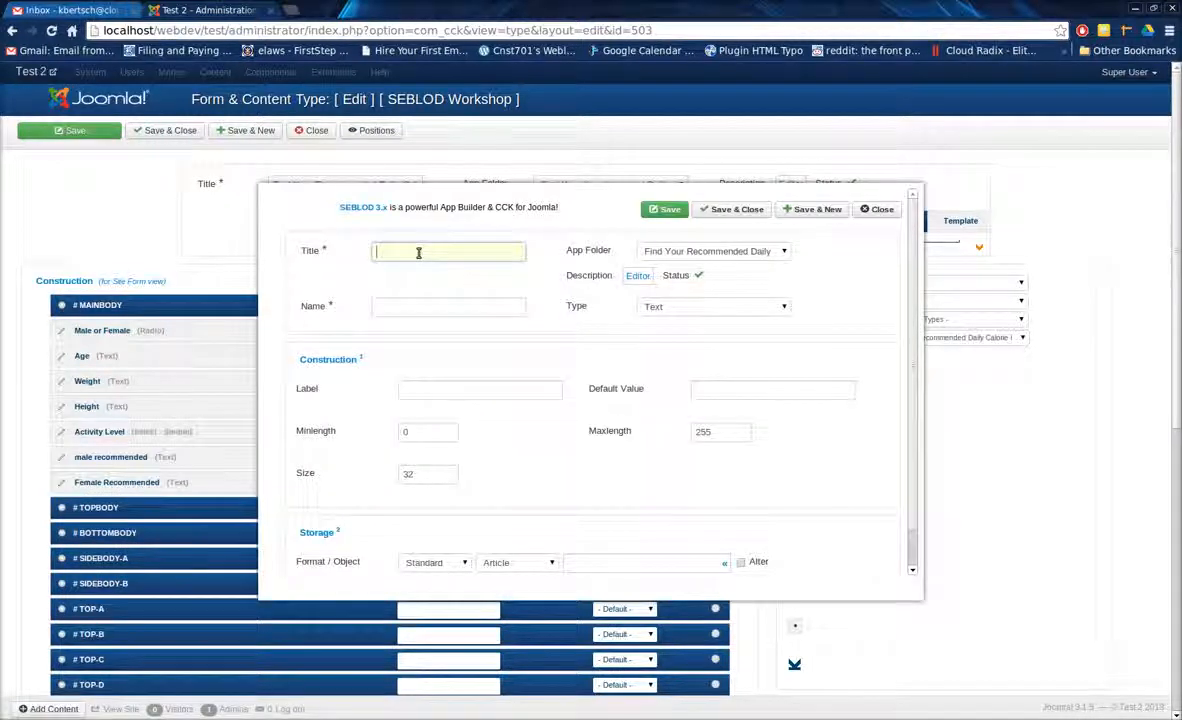
Create a text field titled "Female Holder", save it and start another field.
{"action": "type", "text": "Female Holder"}
{"action": "key", "text": "Tab"}
{"action": "key", "text": "Tab"}
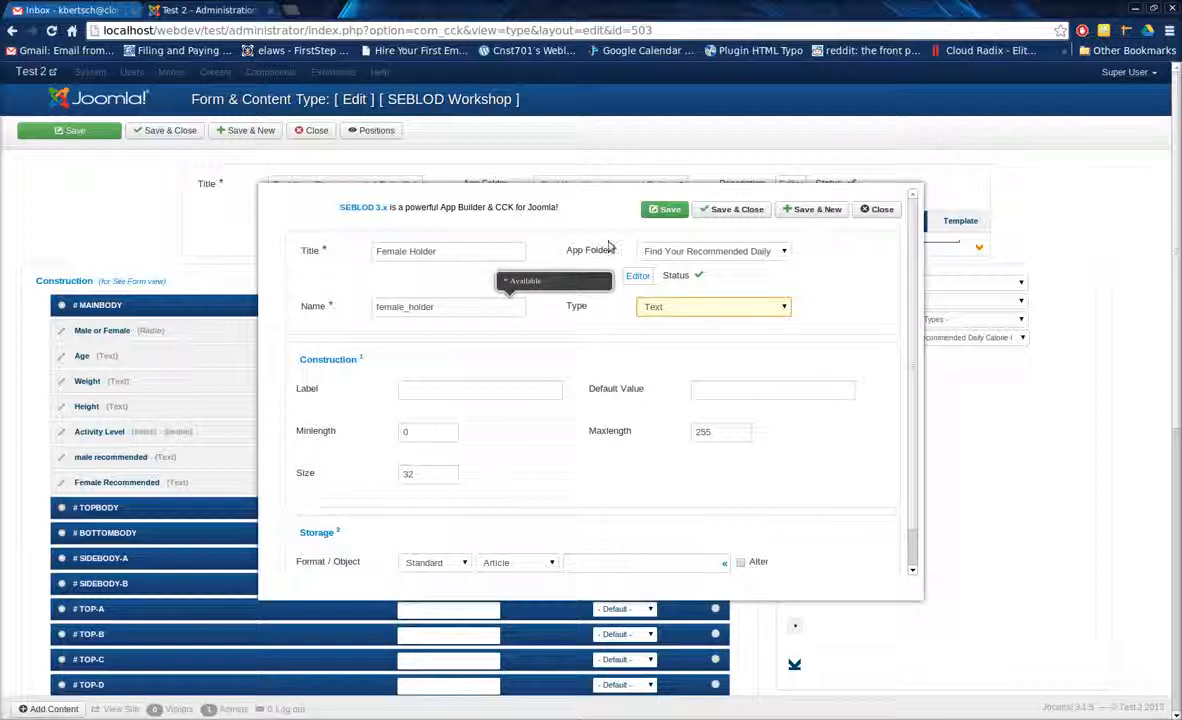
{"action": "left_click", "coordinate": [801, 210]}
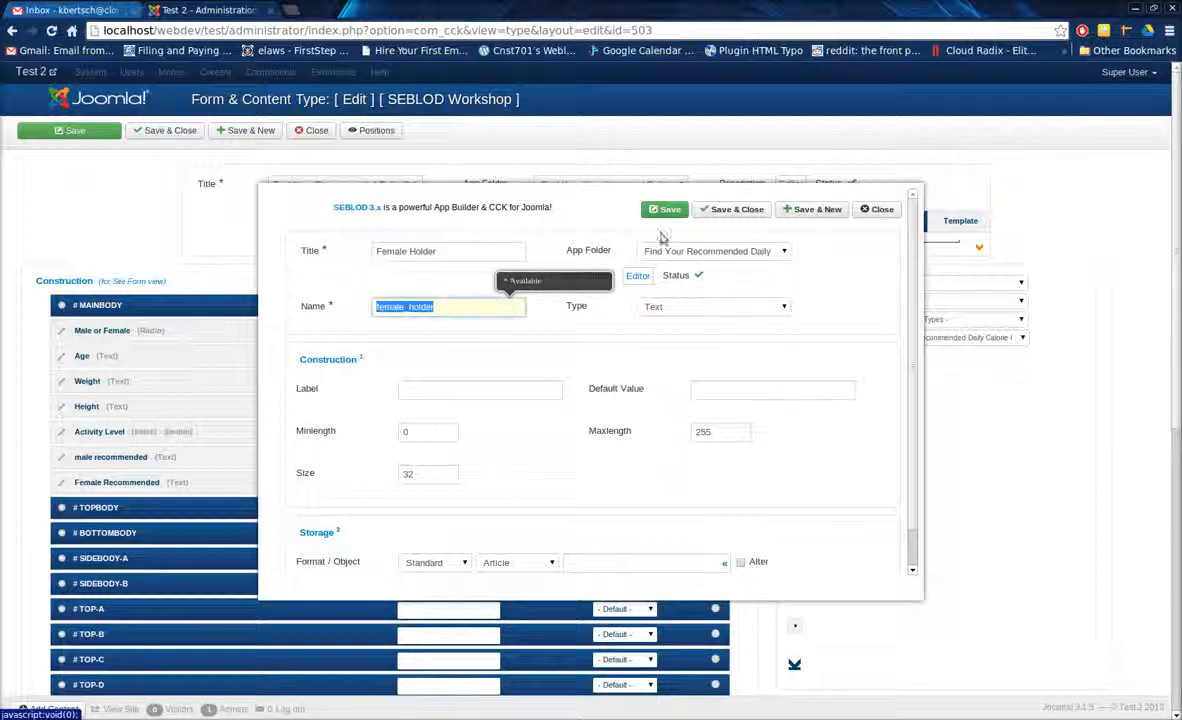
Create a text field titled "Male Holder", save and close it, and save the content type.
{"action": "left_click", "coordinate": [409, 252]}
{"action": "type", "text": "Male Holder"}
{"action": "key", "text": "Tab"}
{"action": "key", "text": "Tab"}
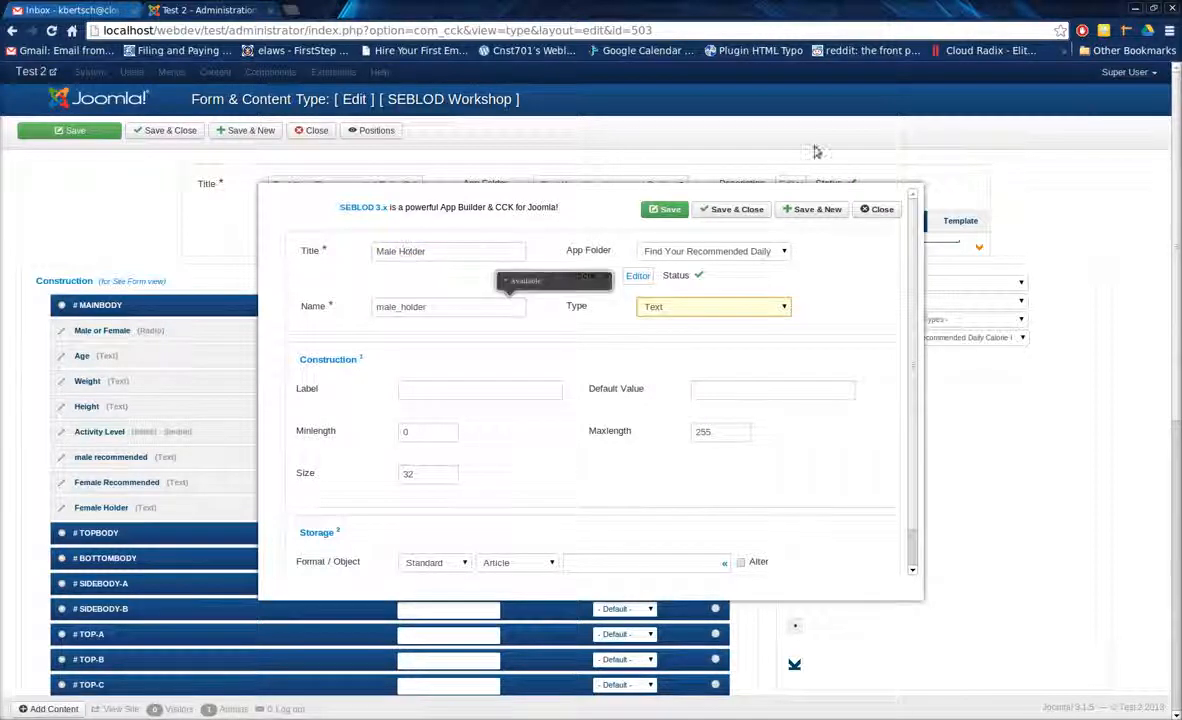
{"action": "left_click", "coordinate": [752, 210]}
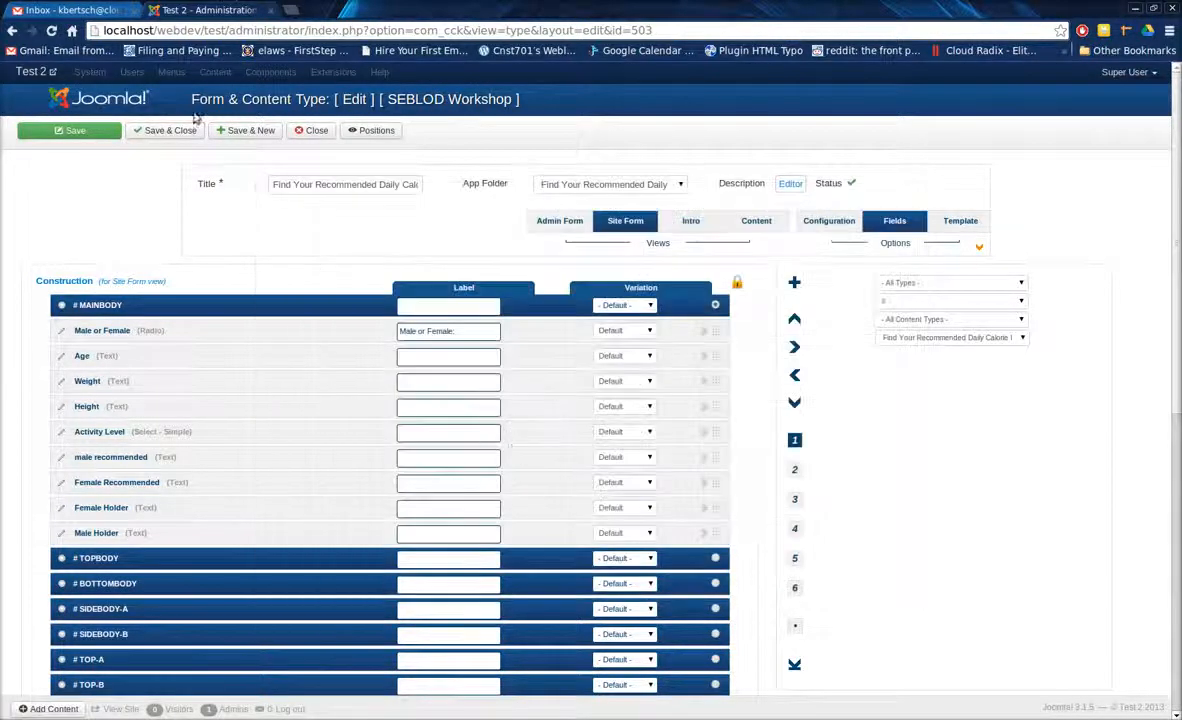
{"action": "left_click", "coordinate": [95, 135]}
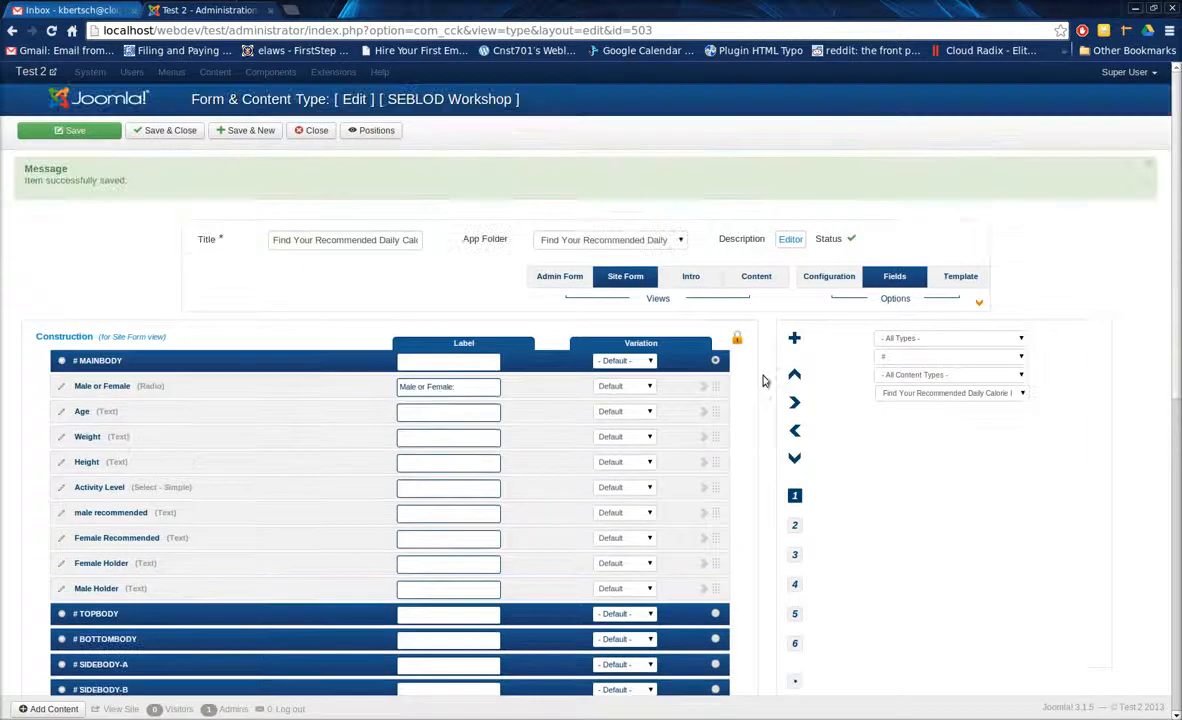
Move the Female Holder and Male Holder fields into the Hidden position and save the content type.
{"action": "scroll", "coordinate": [764, 389], "scroll_direction": "down", "scroll_amount": 1}
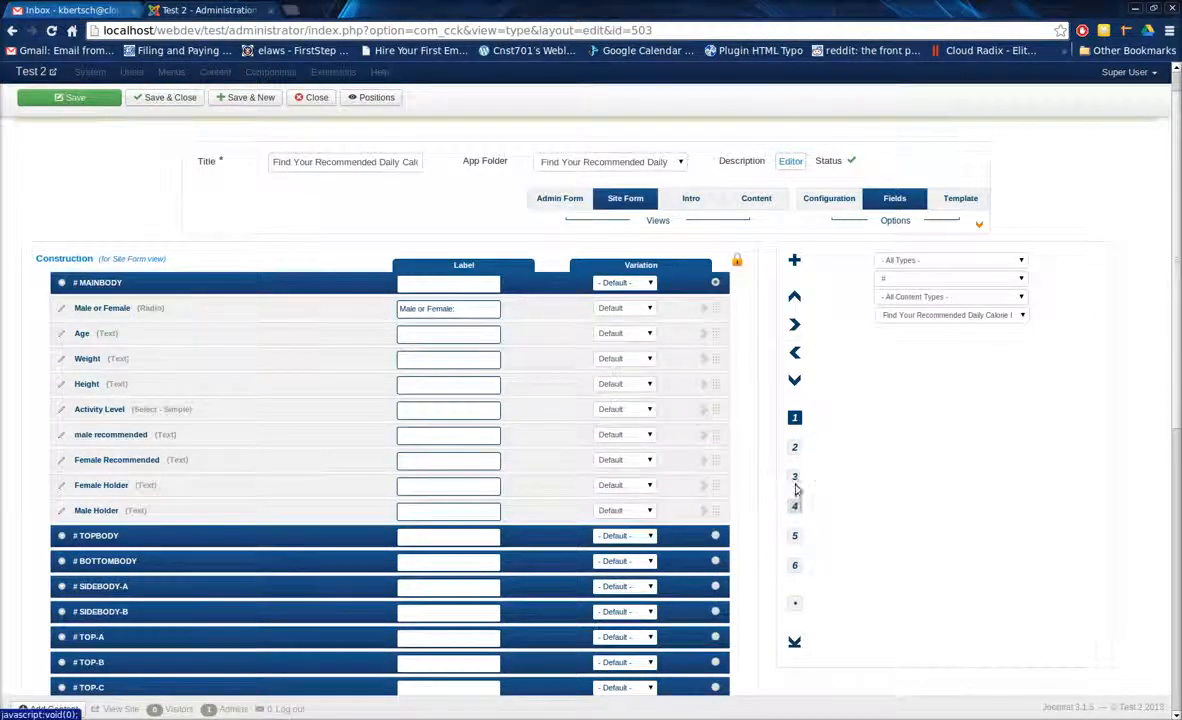
{"action": "scroll", "coordinate": [773, 489], "scroll_direction": "down", "scroll_amount": 3}
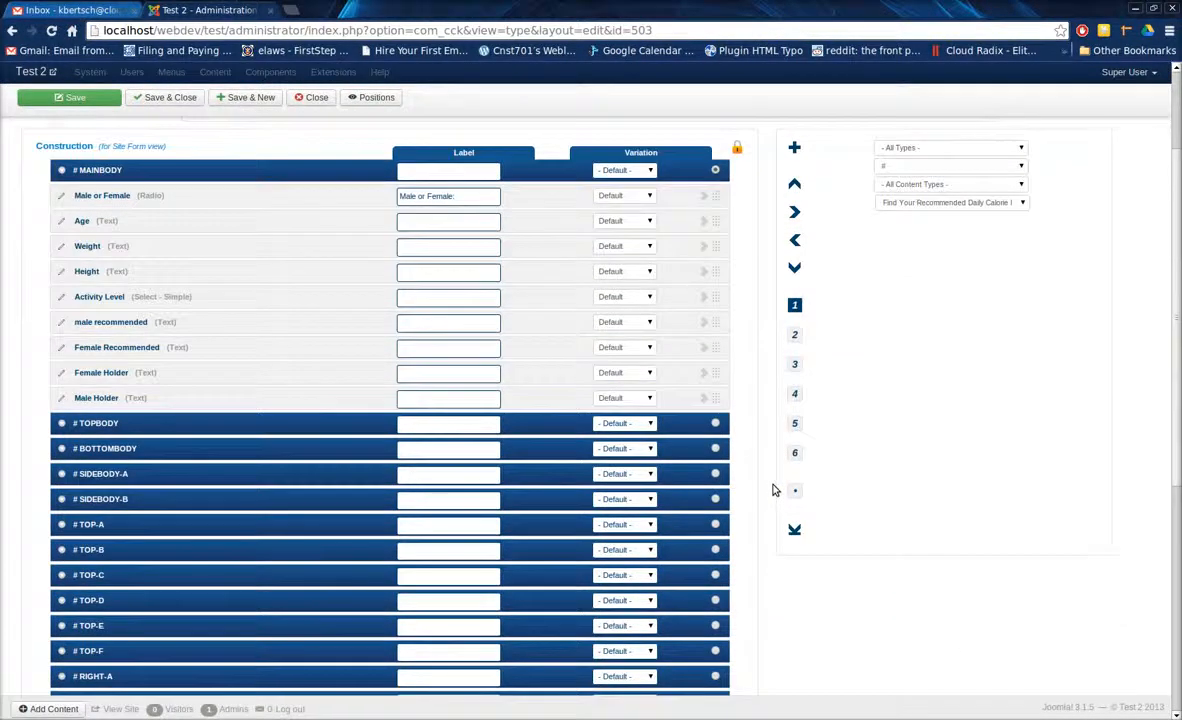
{"action": "scroll", "coordinate": [600, 305], "scroll_direction": "down", "scroll_amount": 2}
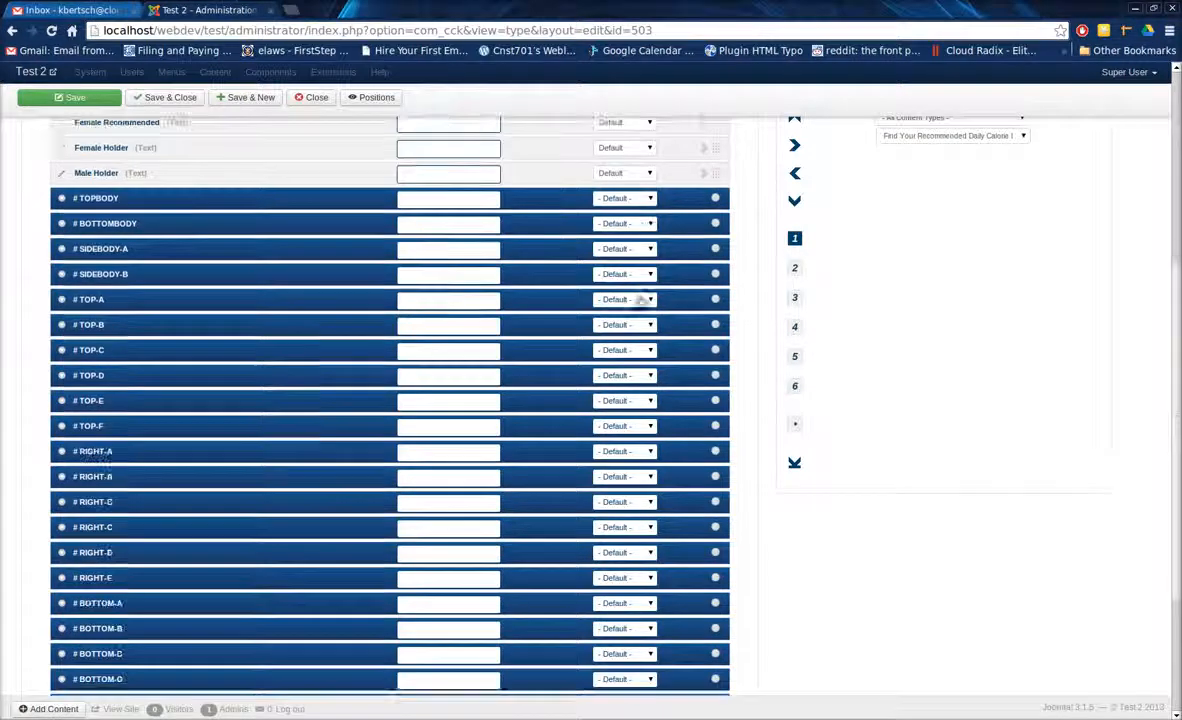
{"action": "left_click_drag", "start_coordinate": [717, 148], "coordinate": [693, 594]}
{"action": "scroll", "coordinate": [765, 477], "scroll_direction": "up", "scroll_amount": 5}
{"action": "left_click_drag", "start_coordinate": [715, 298], "coordinate": [701, 546]}
{"action": "left_click", "coordinate": [98, 97]}
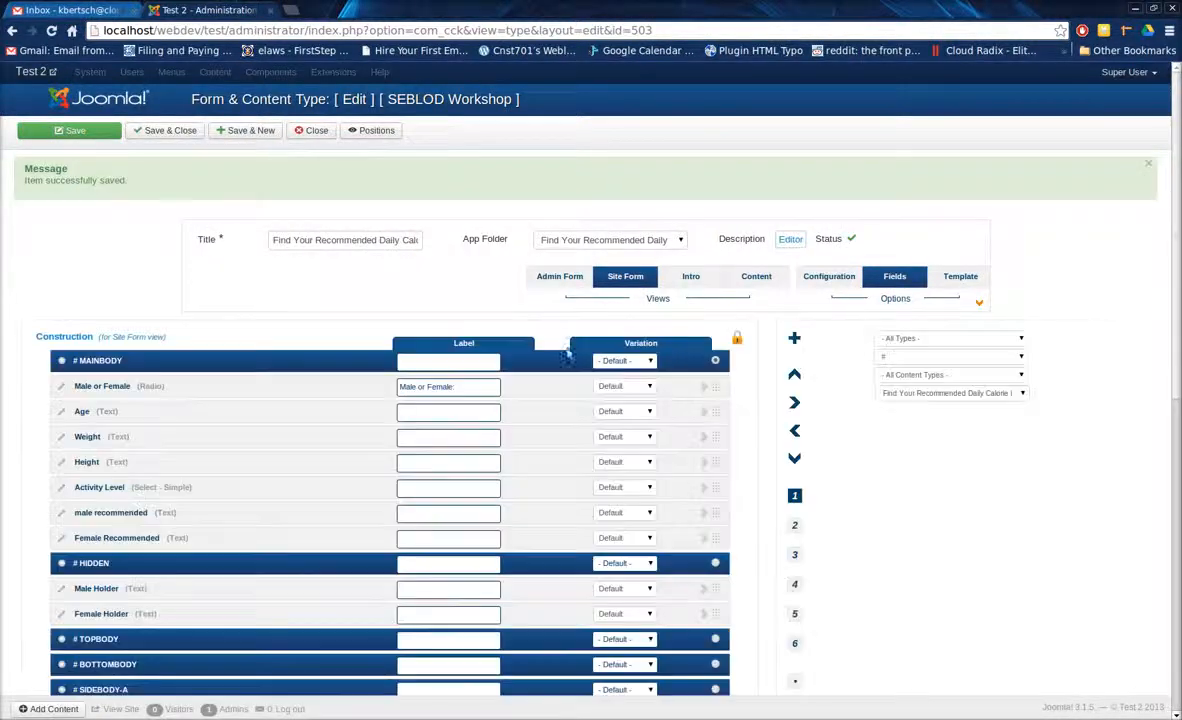
{"action": "scroll", "coordinate": [480, 407], "scroll_direction": "down", "scroll_amount": 3}
{"action": "left_click", "coordinate": [648, 440]}
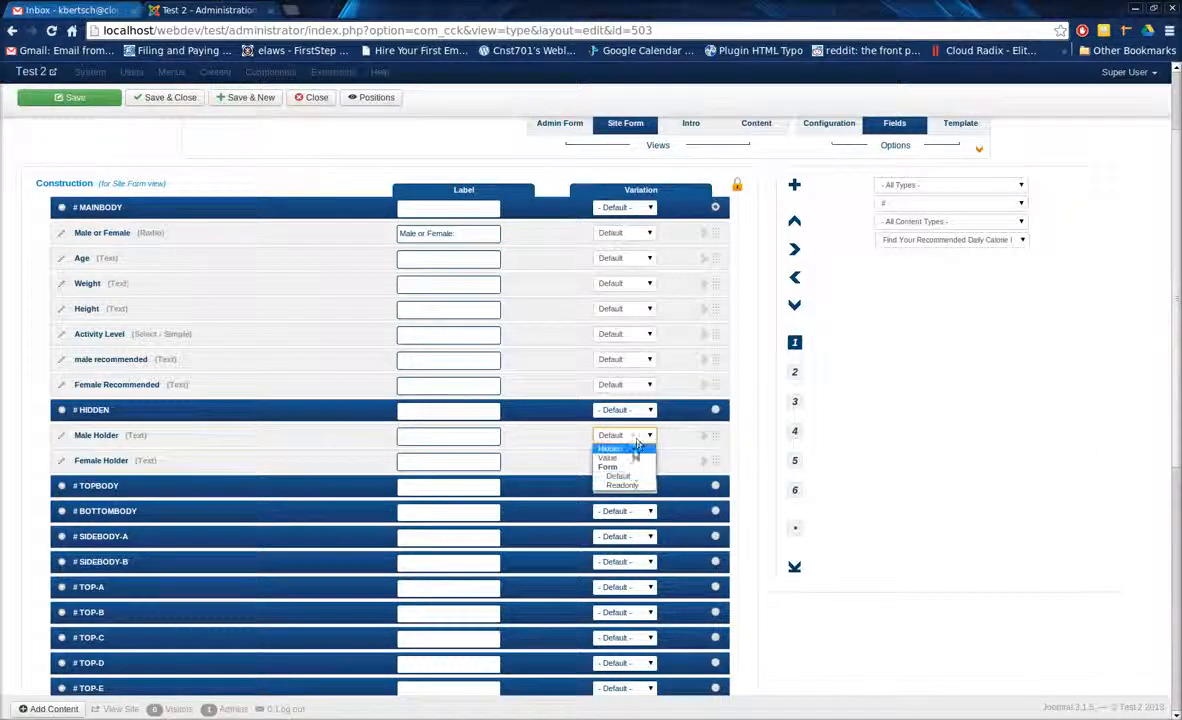
{"action": "left_click", "coordinate": [650, 437]}
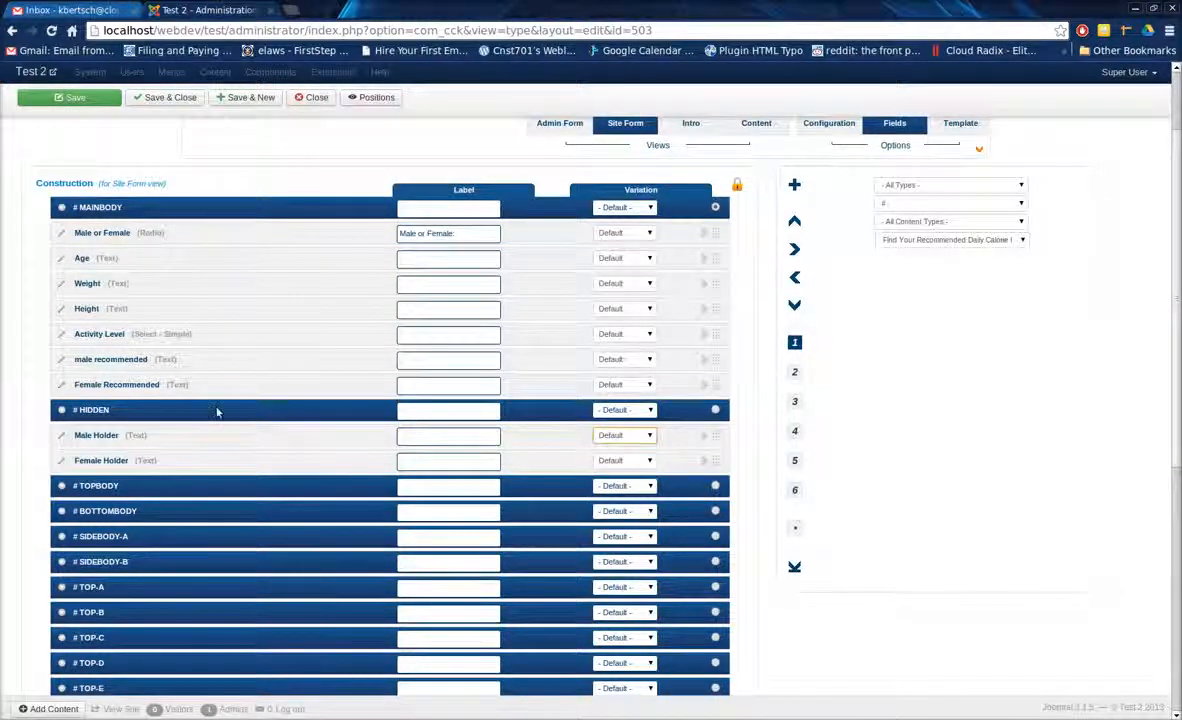
Display the Conditional States and Computation Rules settings for the Site Form fields.
{"action": "scroll", "coordinate": [35, 405], "scroll_direction": "up", "scroll_amount": 1}
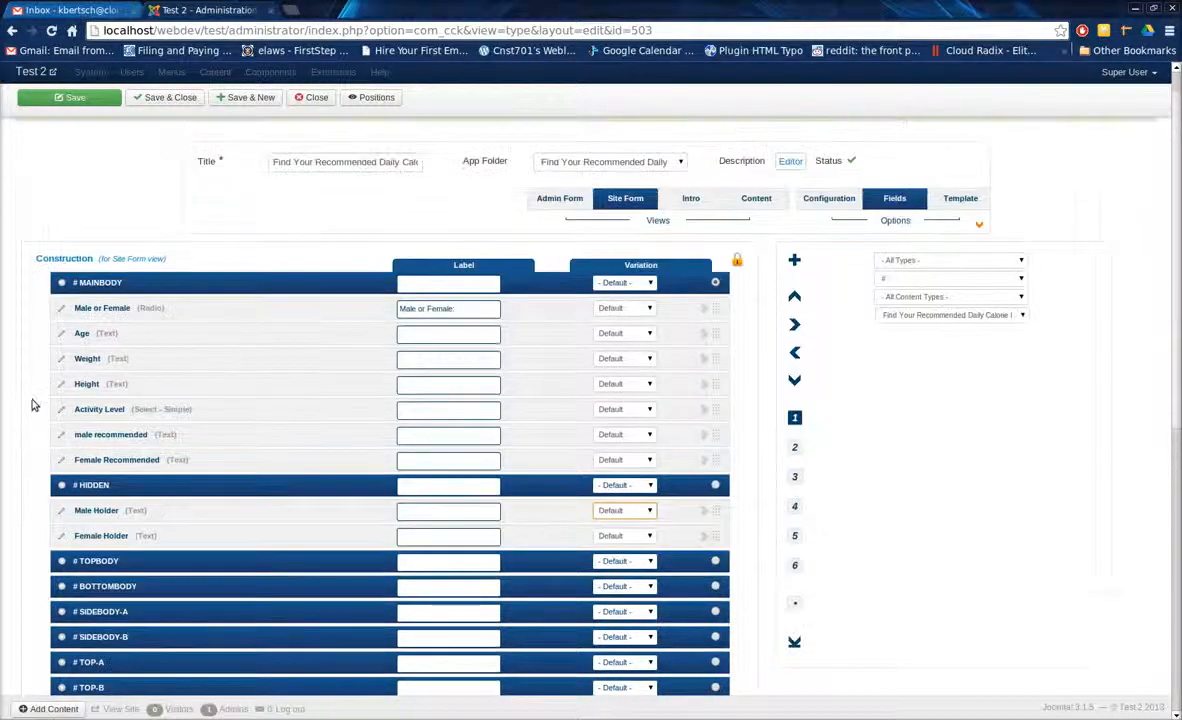
{"action": "left_click", "coordinate": [795, 478]}
{"action": "left_click", "coordinate": [794, 506]}
{"action": "left_click", "coordinate": [795, 536]}
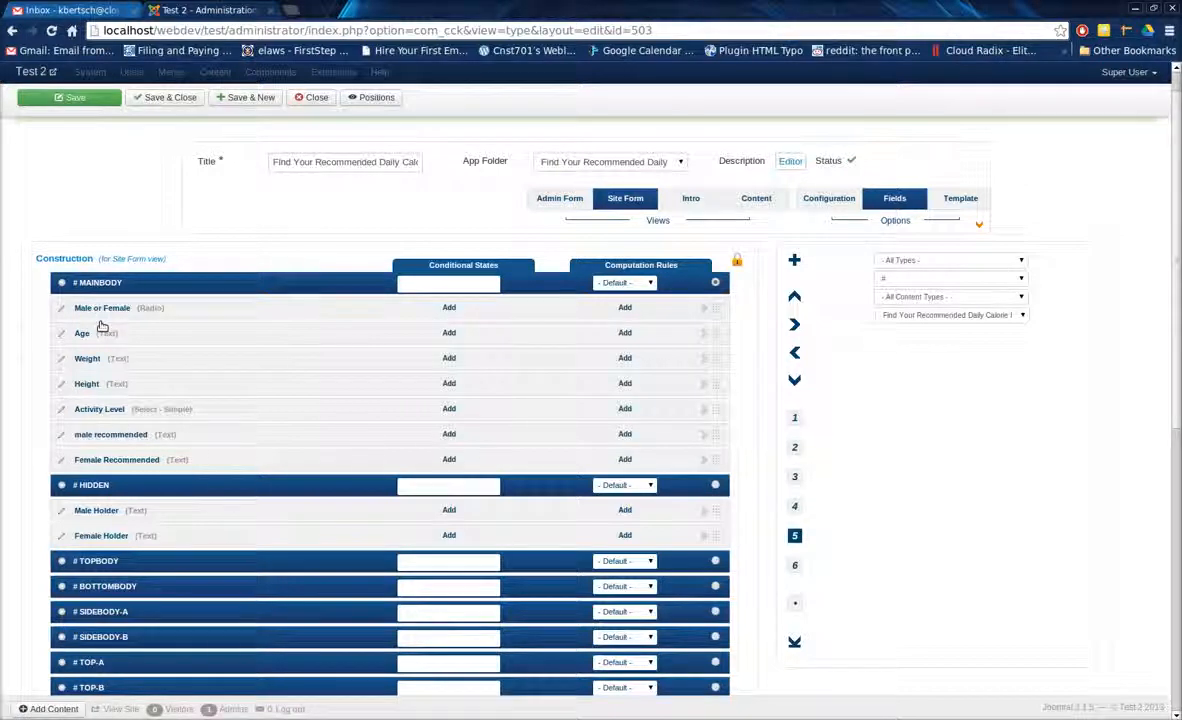
Add a conditional state making the male recommended field visible when Male or Female is equal to Male, and save it.
{"action": "left_click", "coordinate": [449, 434]}
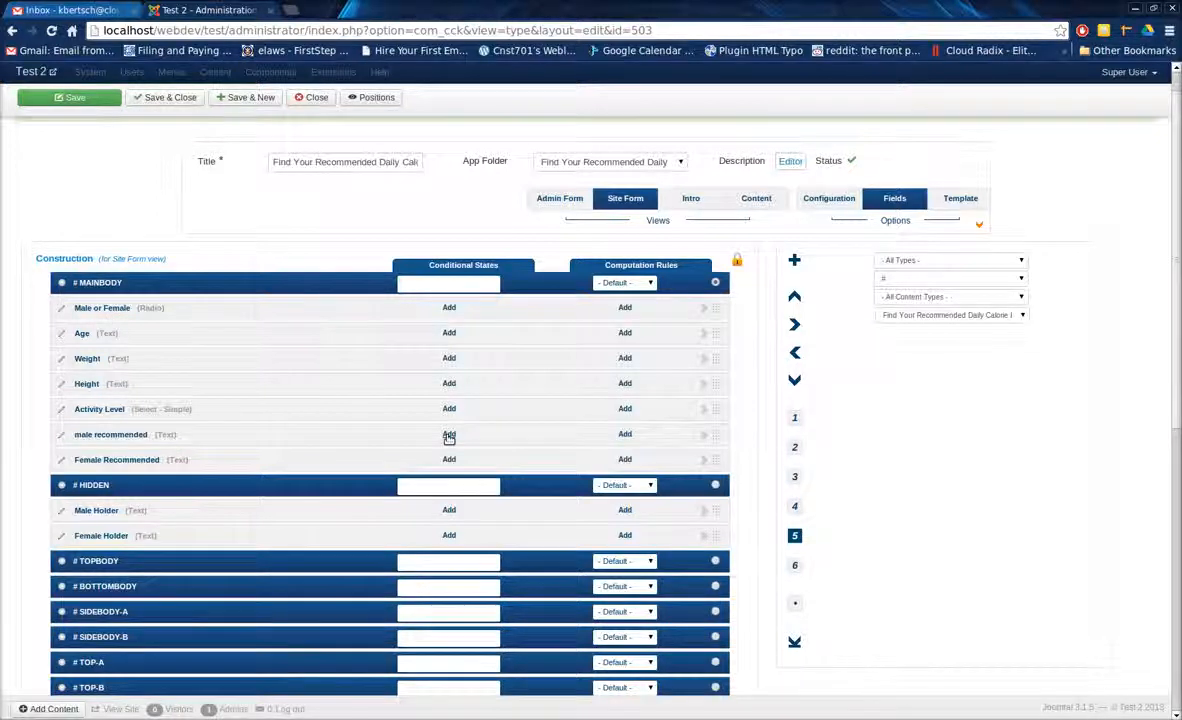
{"action": "left_click", "coordinate": [385, 327]}
{"action": "left_click", "coordinate": [378, 355]}
{"action": "left_click", "coordinate": [700, 329]}
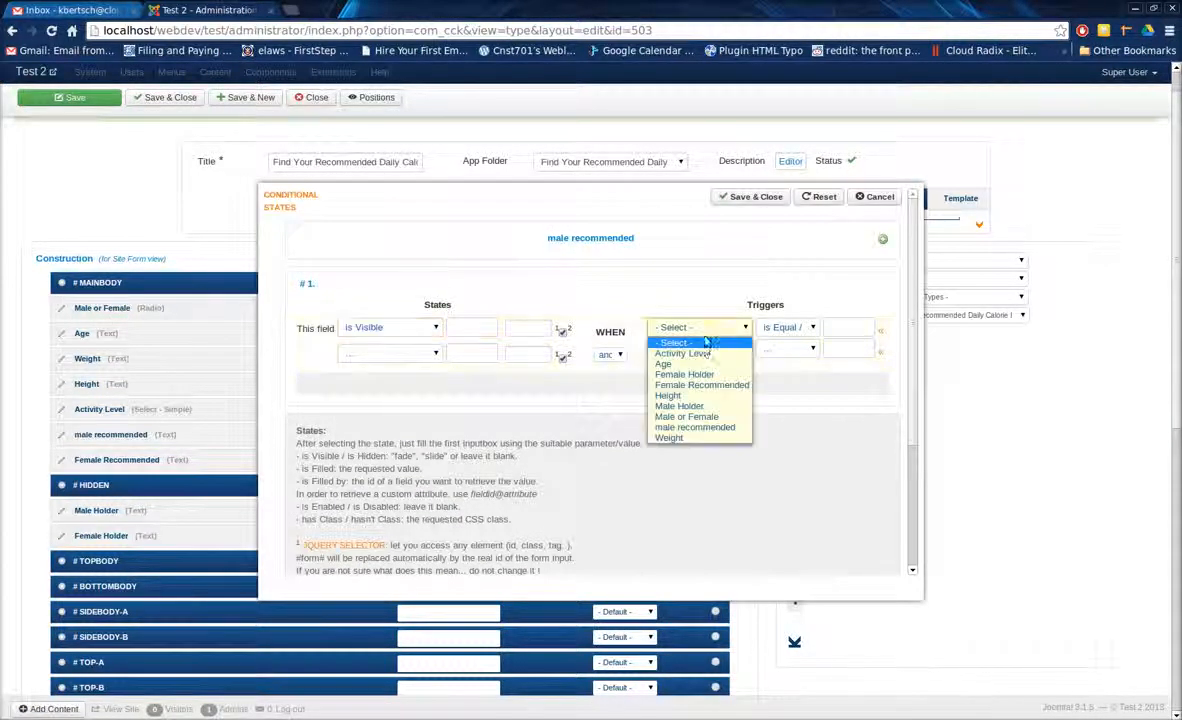
{"action": "left_click", "coordinate": [684, 416]}
{"action": "left_click", "coordinate": [881, 333]}
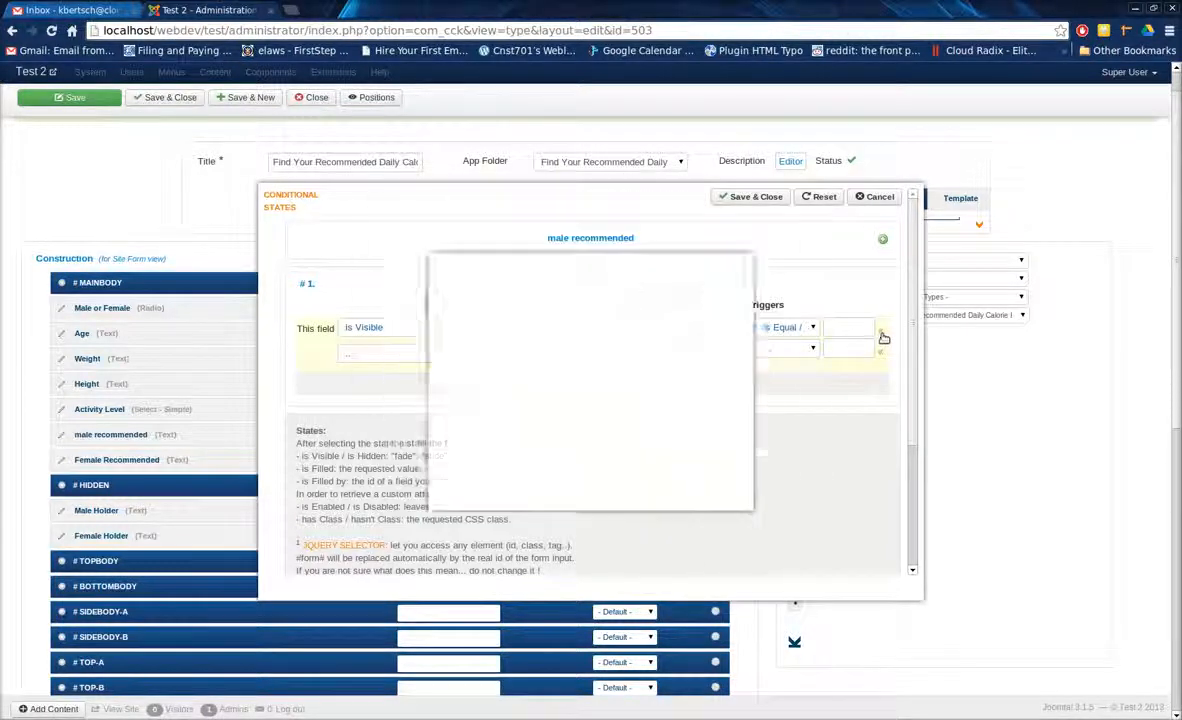
{"action": "left_click", "coordinate": [527, 379]}
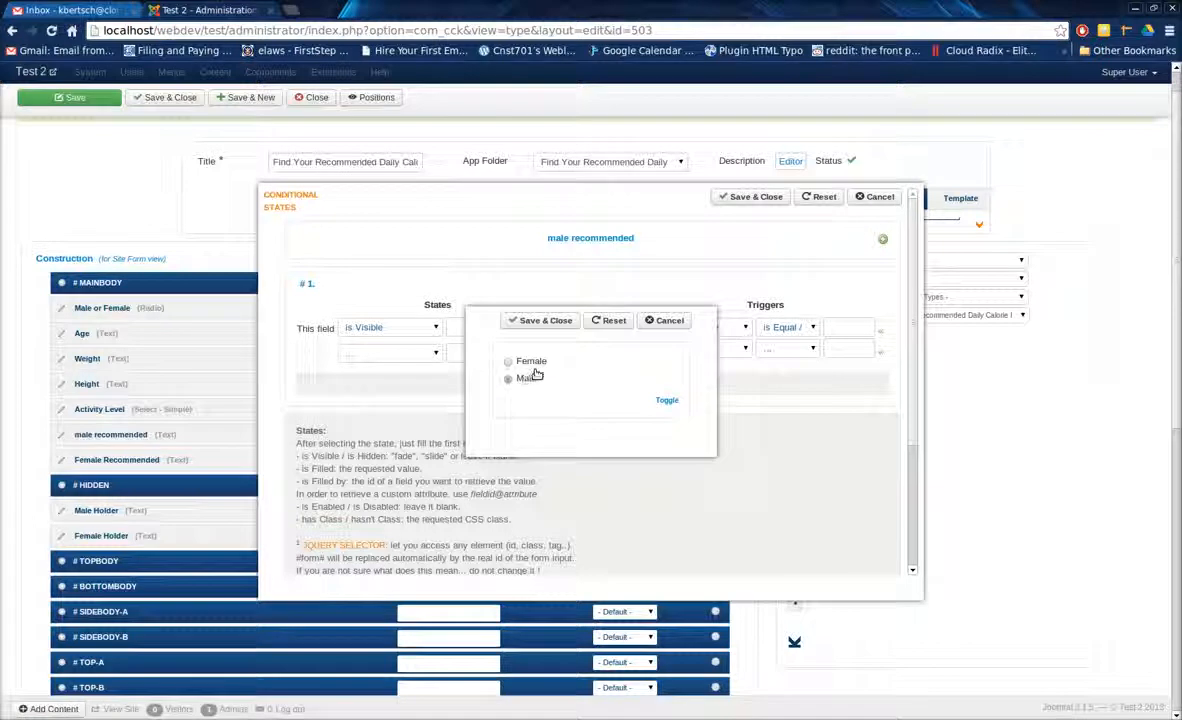
{"action": "left_click", "coordinate": [546, 322]}
{"action": "left_click", "coordinate": [755, 197]}
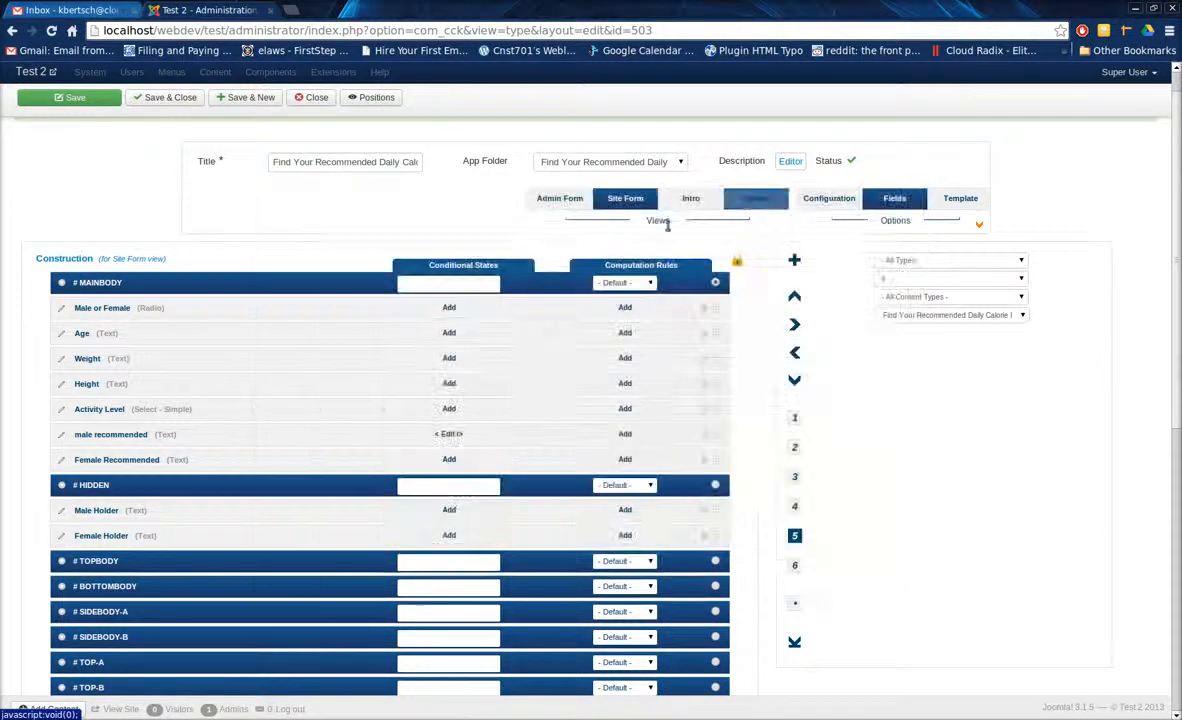
Add a conditional state making Female Recommended visible when Male or Female is equal to Female, and save the rule and the content type.
{"action": "left_click", "coordinate": [449, 459]}
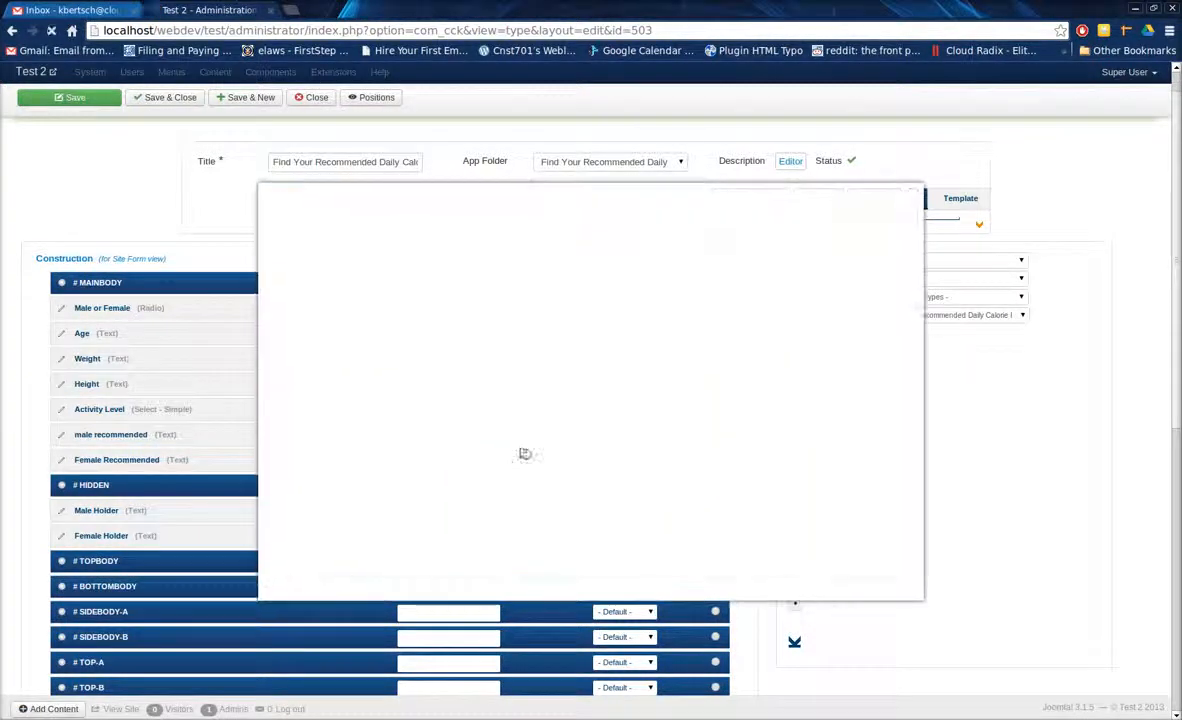
{"action": "left_click", "coordinate": [415, 328]}
{"action": "left_click", "coordinate": [417, 350]}
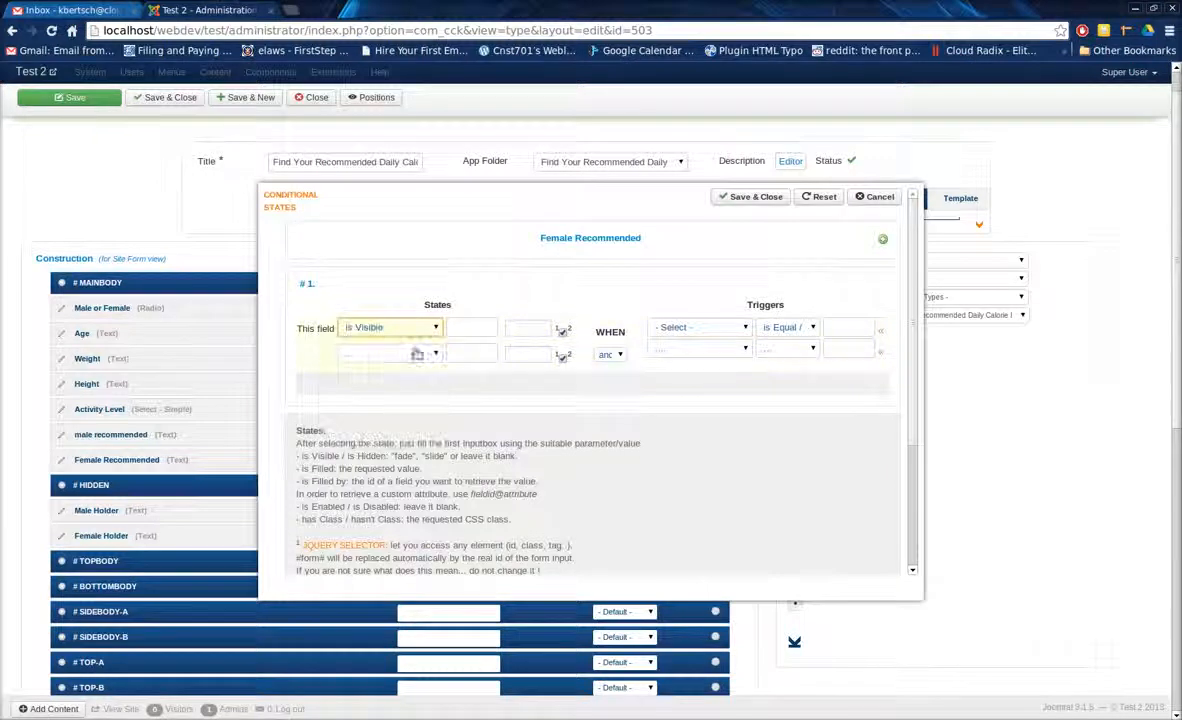
{"action": "left_click", "coordinate": [720, 328]}
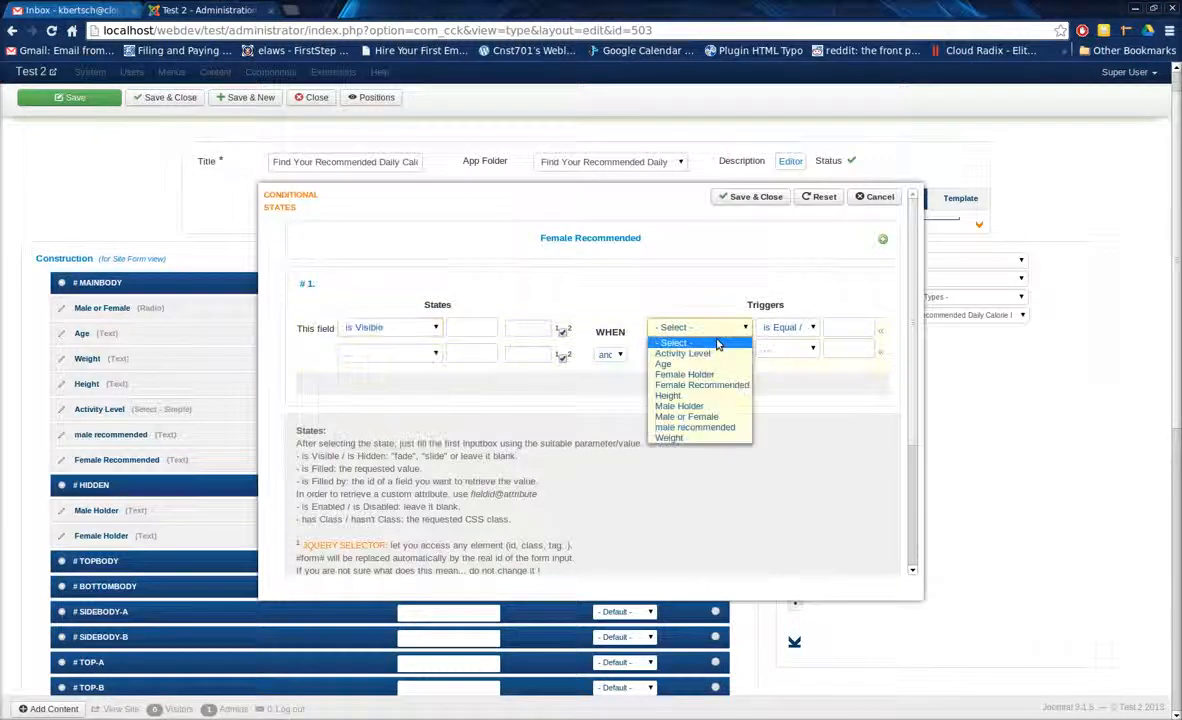
{"action": "left_click", "coordinate": [686, 416]}
{"action": "left_click", "coordinate": [883, 332]}
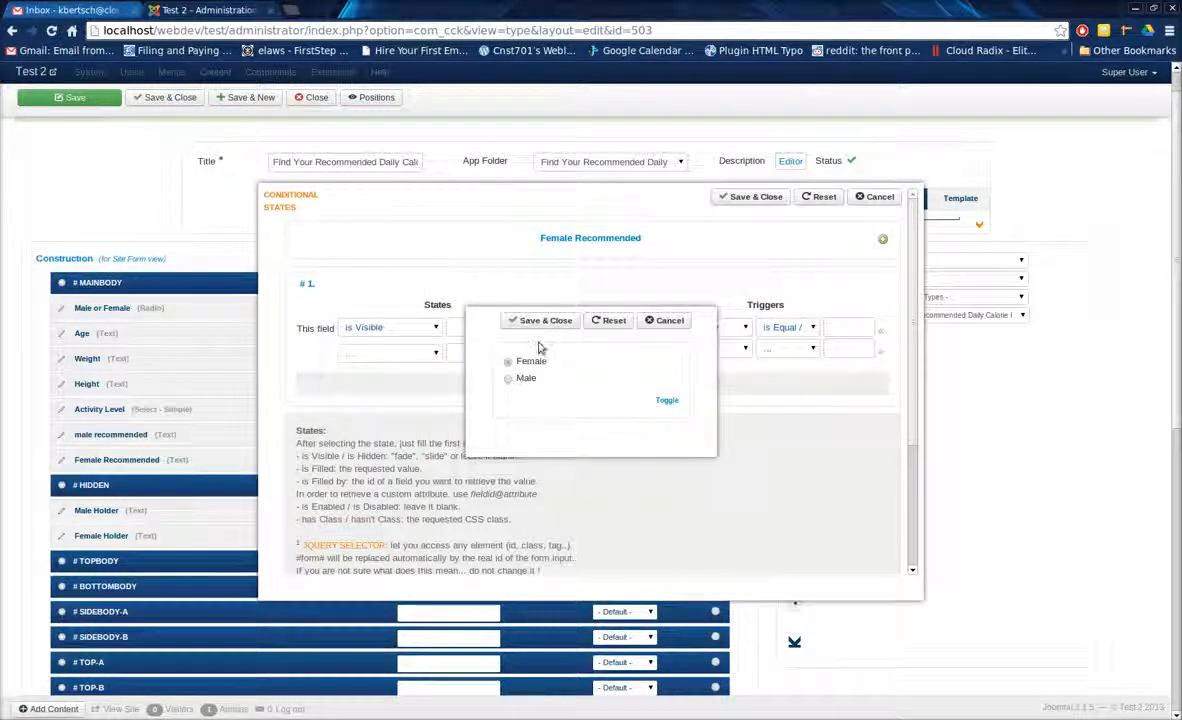
{"action": "left_click", "coordinate": [527, 359]}
{"action": "left_click", "coordinate": [541, 319]}
{"action": "left_click", "coordinate": [752, 198]}
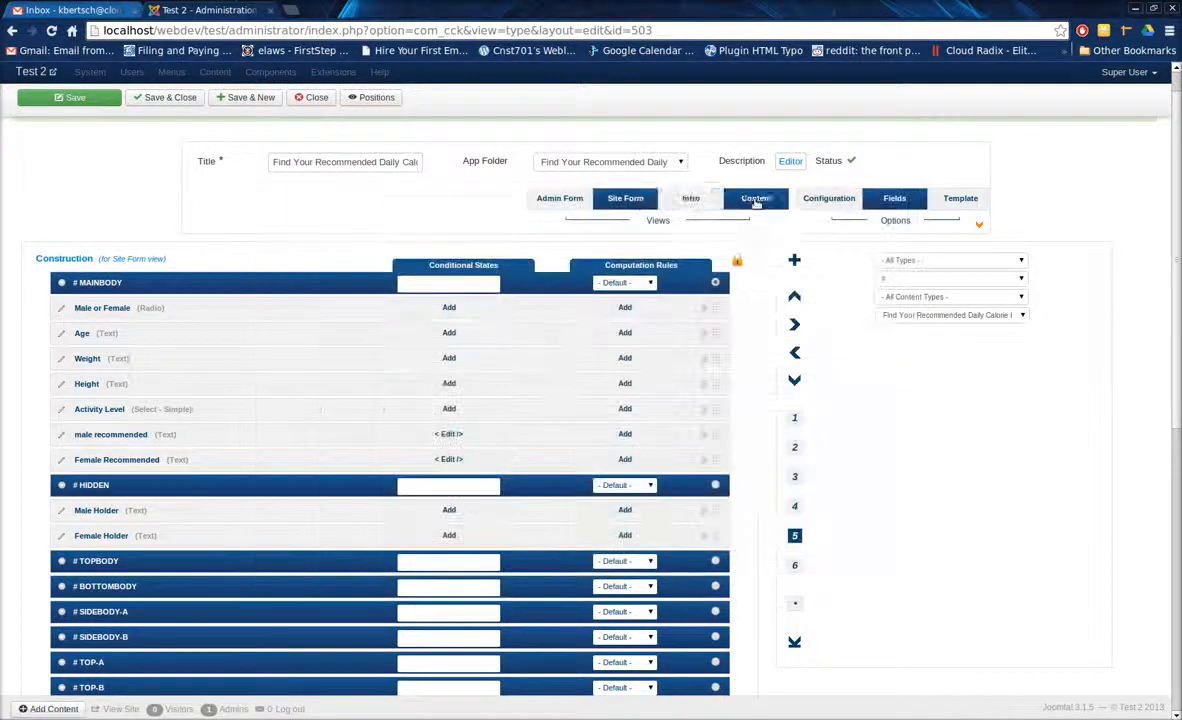
{"action": "left_click", "coordinate": [66, 100]}
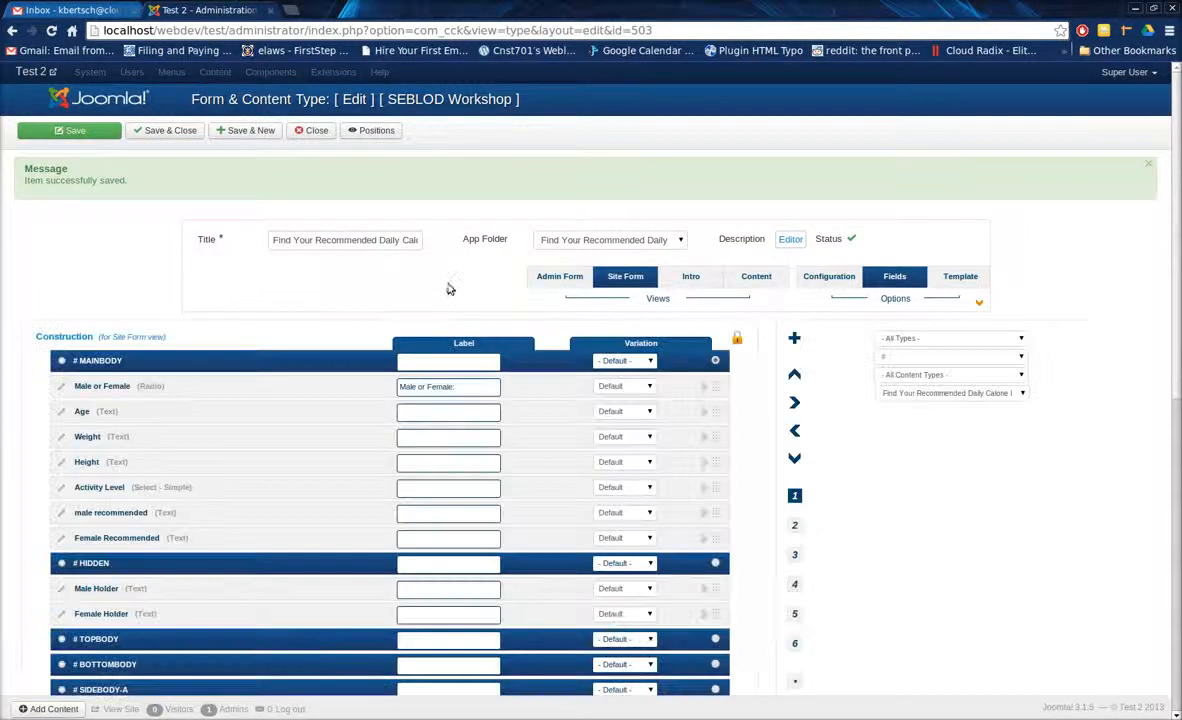
Set the variation of the Male Holder and Female Holder fields to Value and save the content type.
{"action": "left_click", "coordinate": [624, 588]}
{"action": "left_click", "coordinate": [609, 611]}
{"action": "left_click", "coordinate": [624, 613]}
{"action": "left_click", "coordinate": [609, 636]}
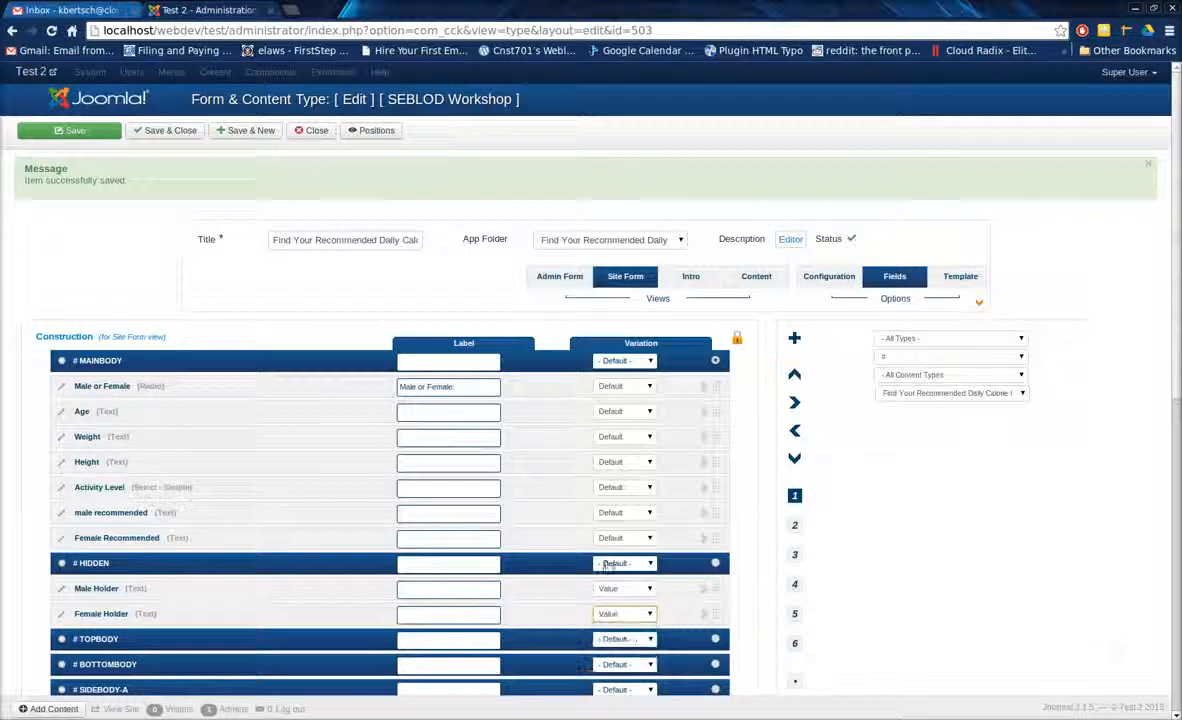
{"action": "left_click", "coordinate": [92, 131]}
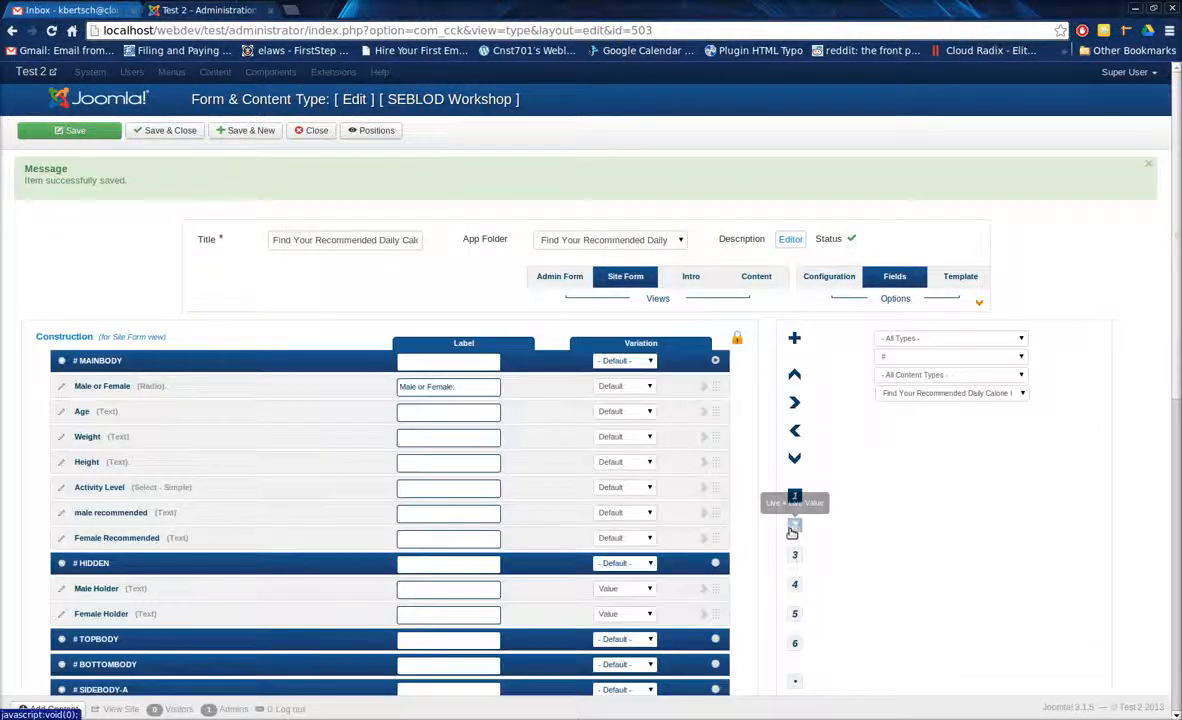
Start a computation rule for the Male Holder field and set its computation to Custom.
{"action": "left_click", "coordinate": [795, 613]}
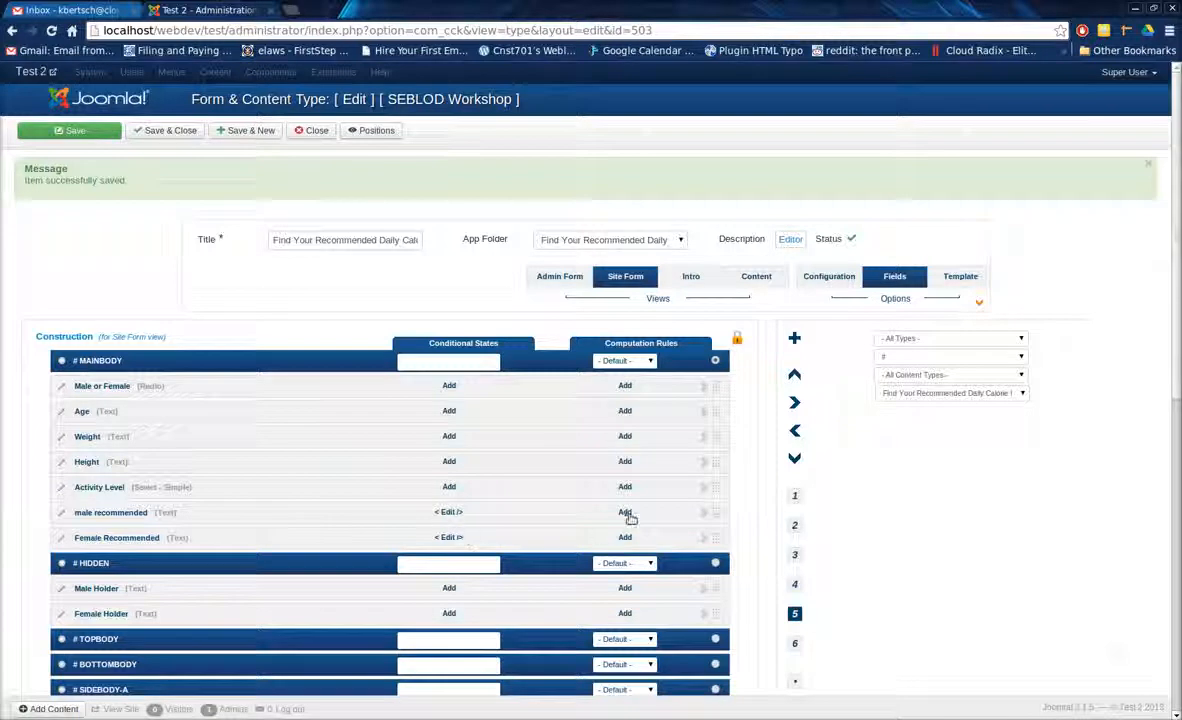
{"action": "left_click", "coordinate": [625, 589]}
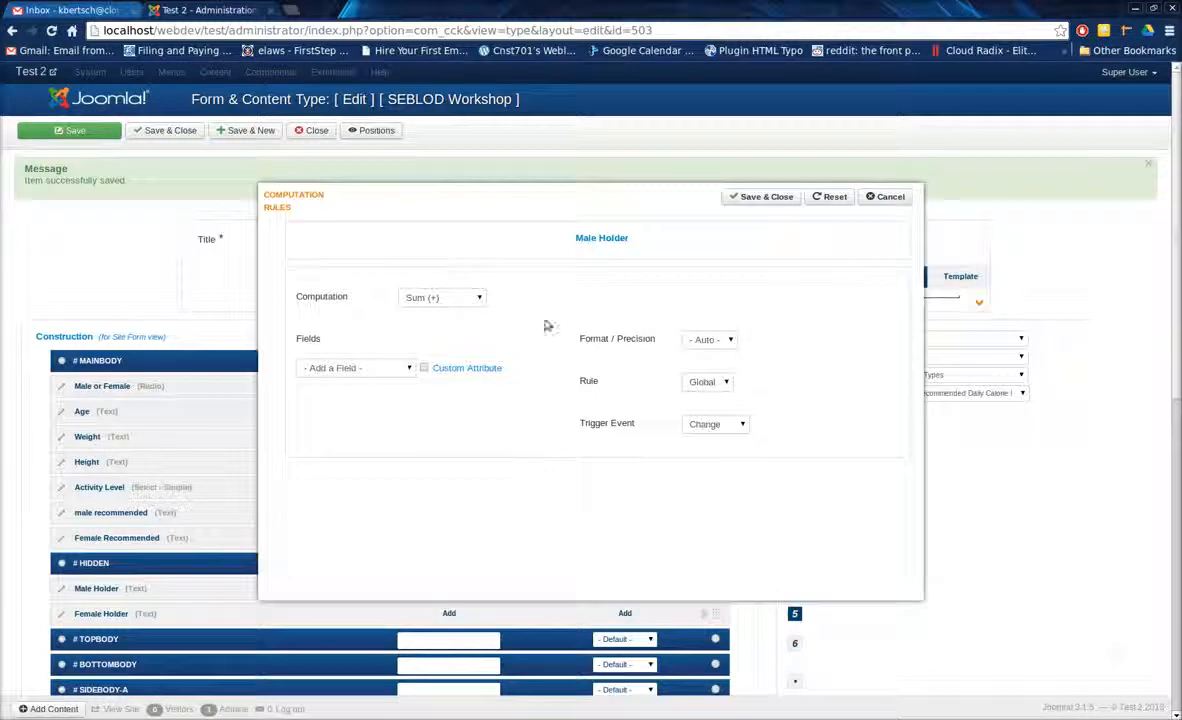
{"action": "left_click", "coordinate": [466, 298]}
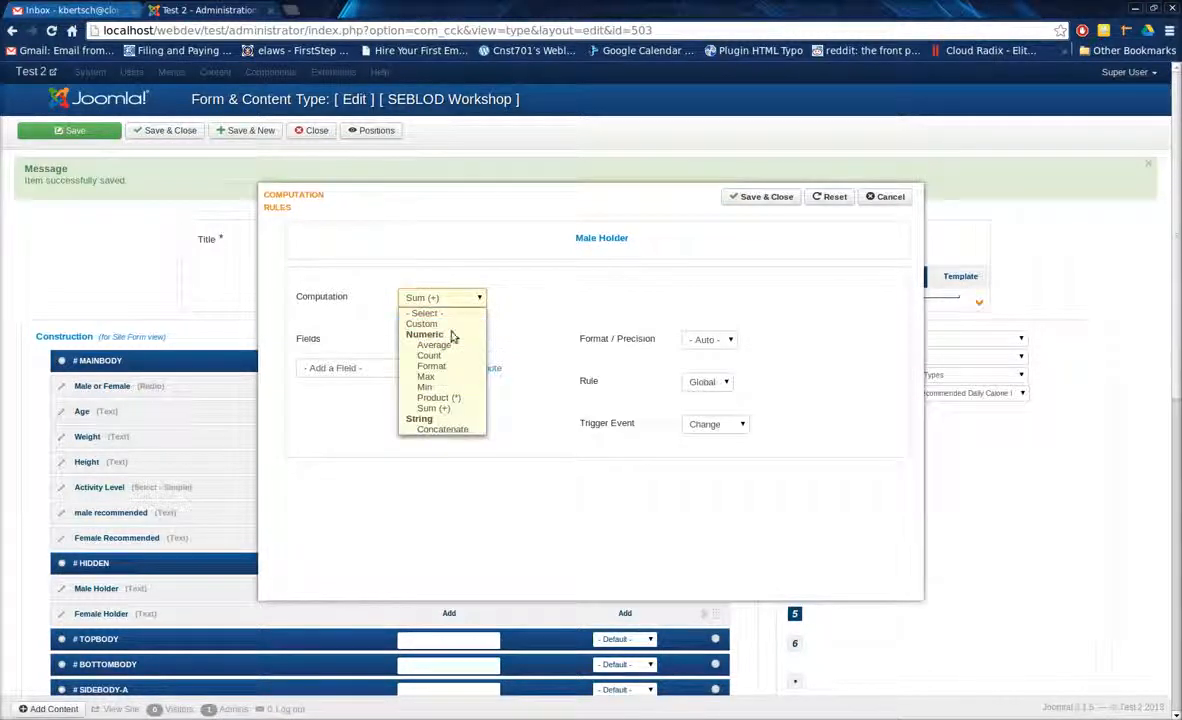
{"action": "left_click", "coordinate": [444, 325]}
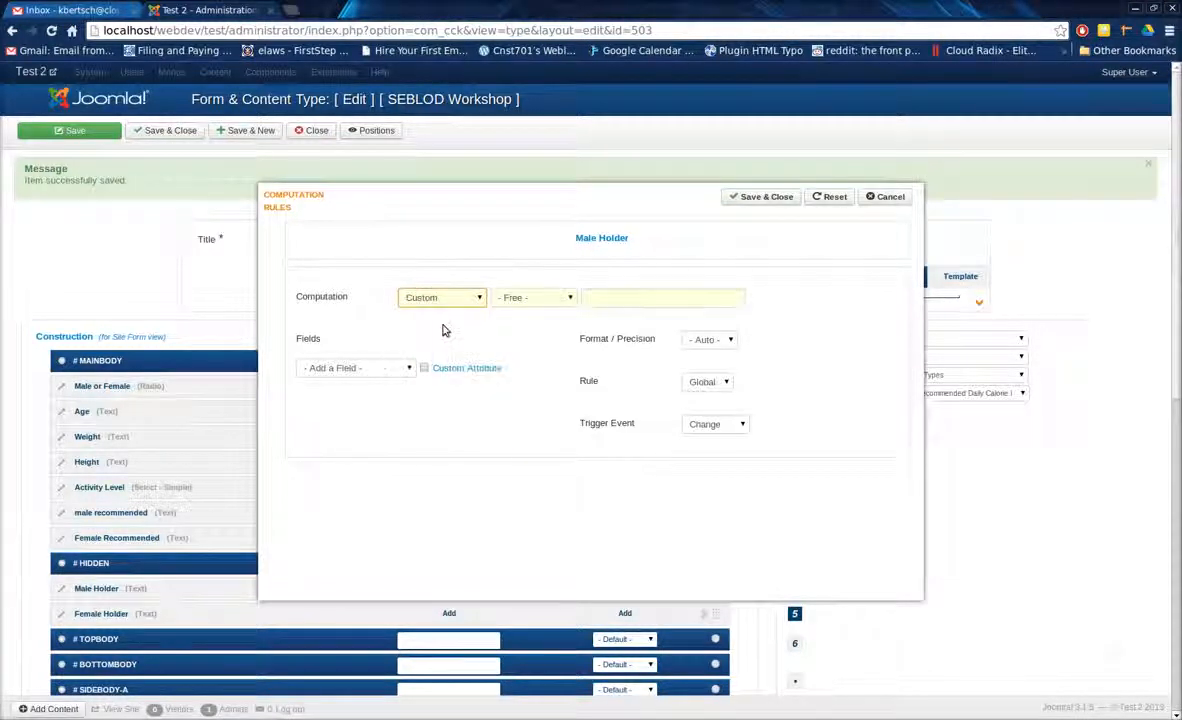
Add the Male or Female, Weight, Height and Age fields, in that order, to the Male Holder computation rule.
{"action": "left_click", "coordinate": [395, 370]}
{"action": "left_click", "coordinate": [393, 374]}
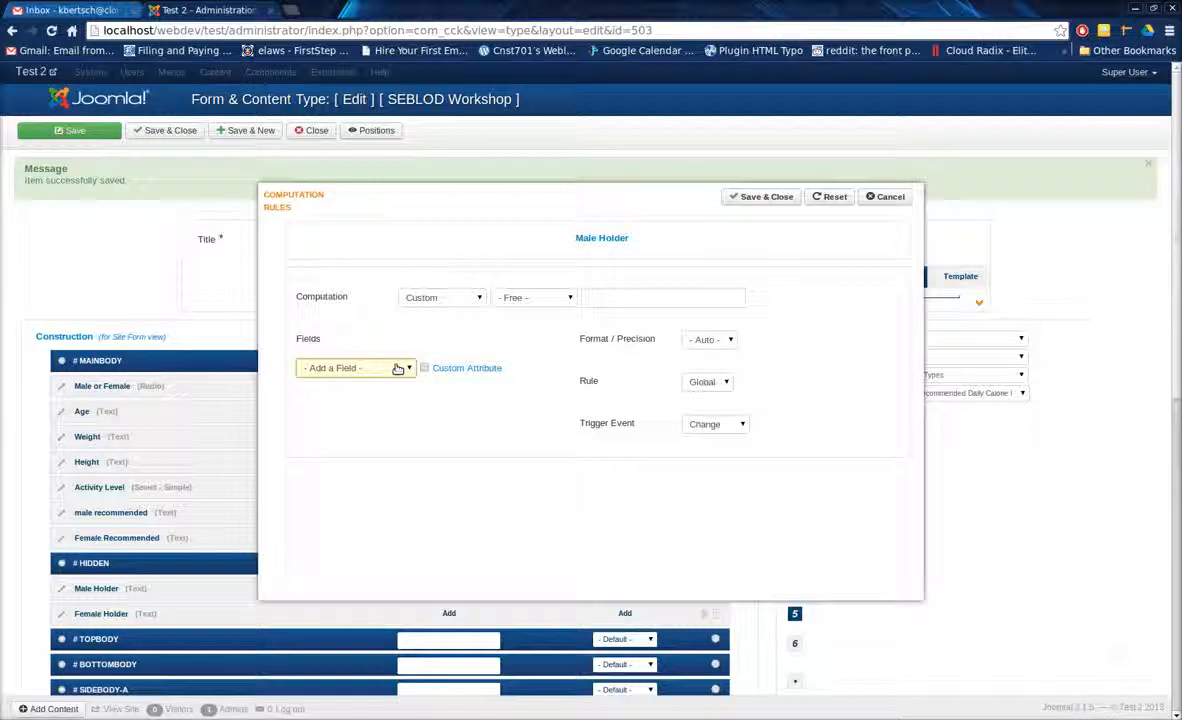
{"action": "left_click", "coordinate": [345, 368]}
{"action": "left_click", "coordinate": [347, 449]}
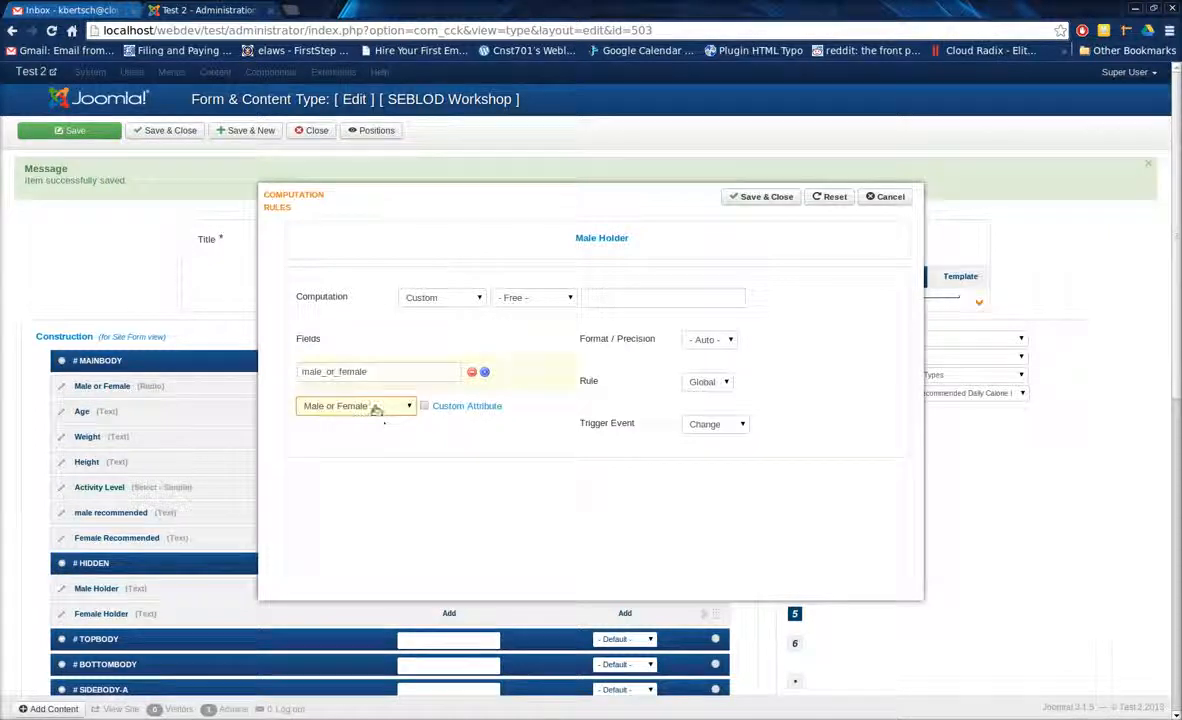
{"action": "left_click_drag", "start_coordinate": [373, 371], "coordinate": [297, 375]}
{"action": "type", "text": "Male"}
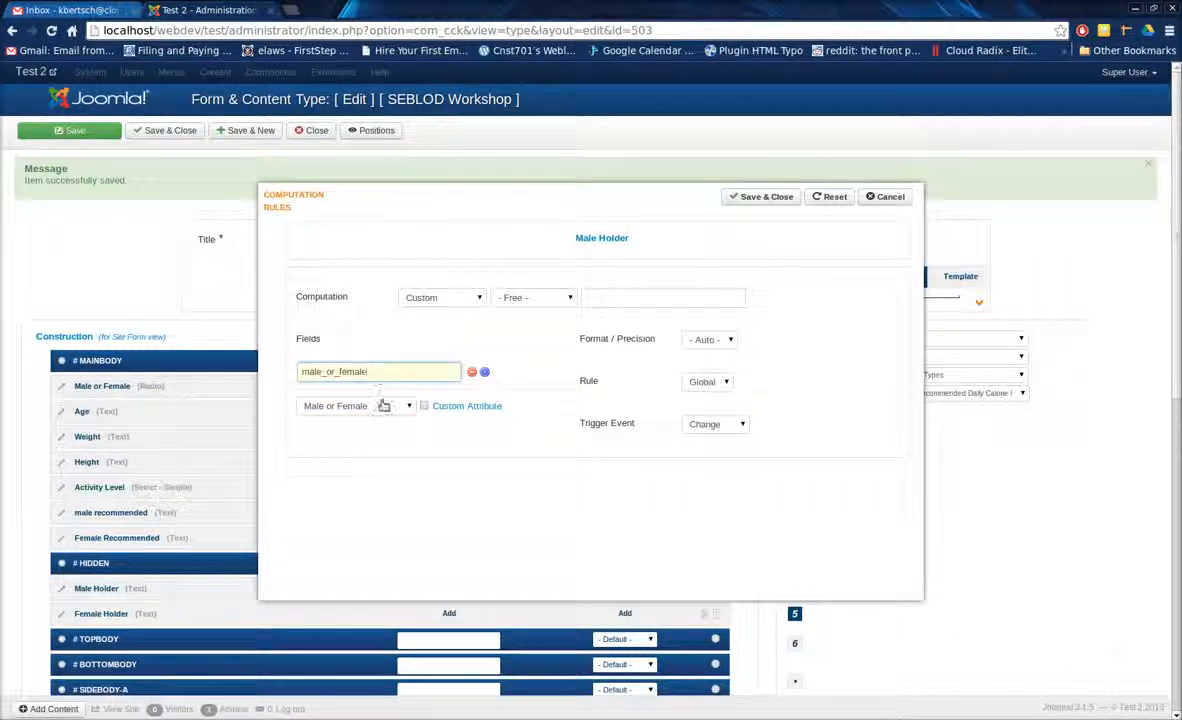
{"action": "left_click", "coordinate": [380, 407]}
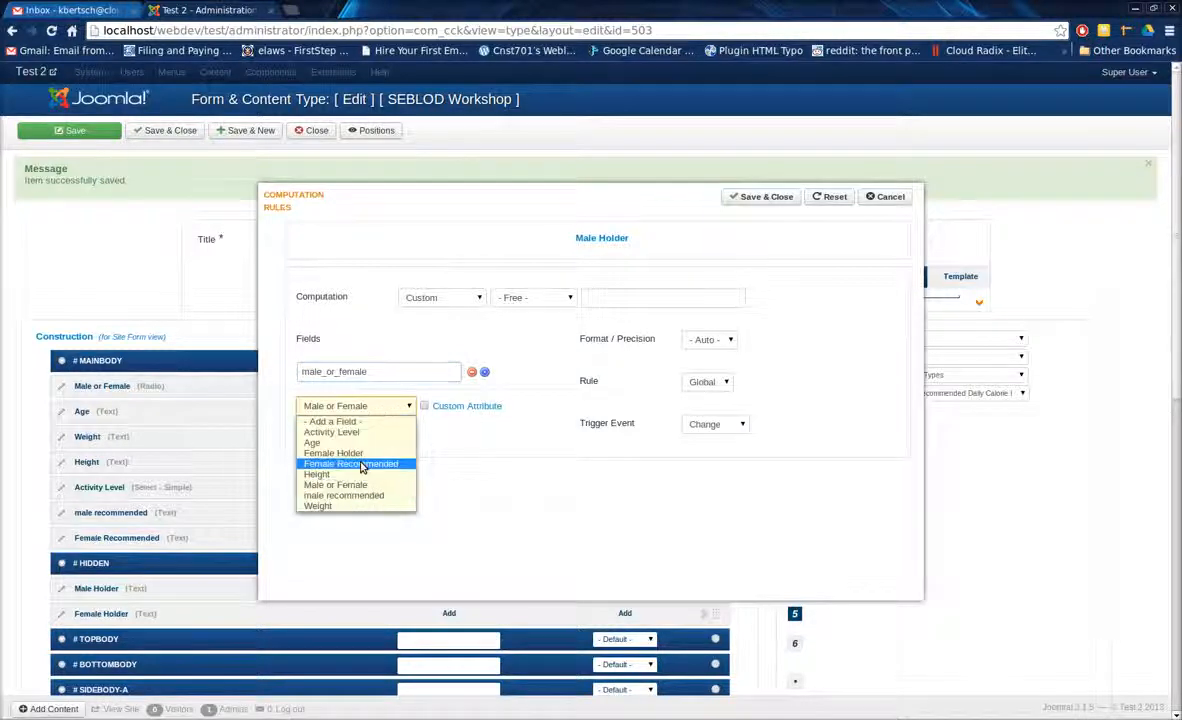
{"action": "left_click", "coordinate": [356, 506]}
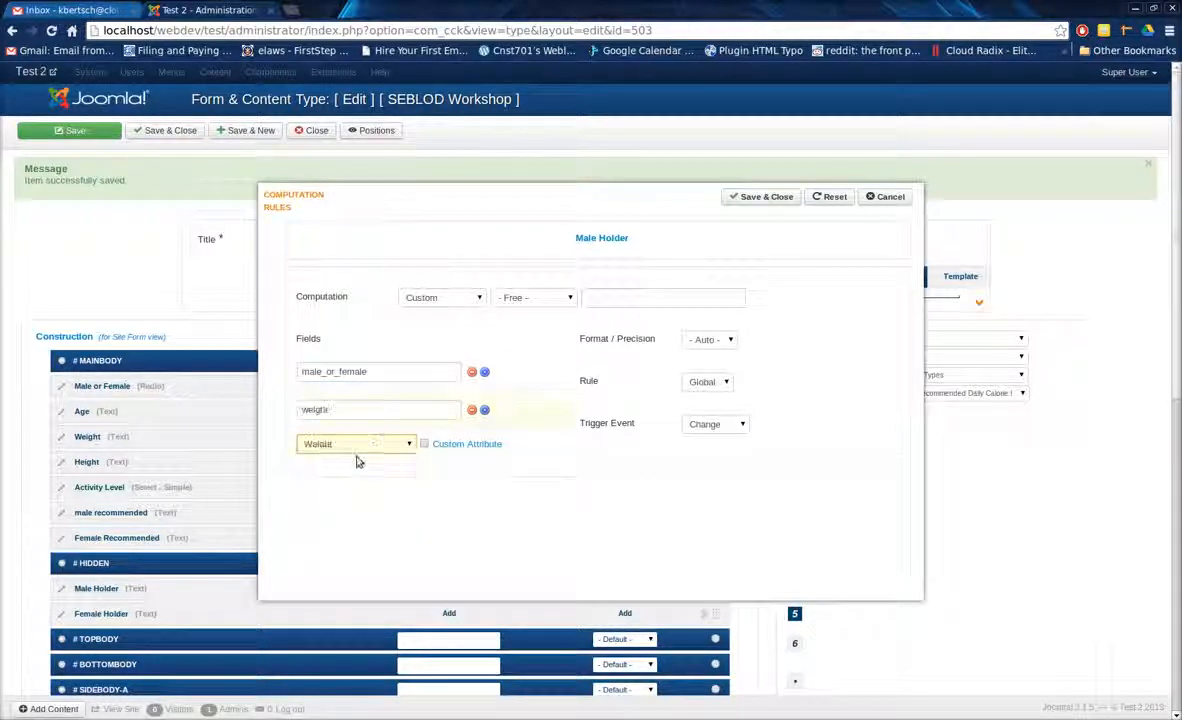
{"action": "left_click", "coordinate": [362, 452]}
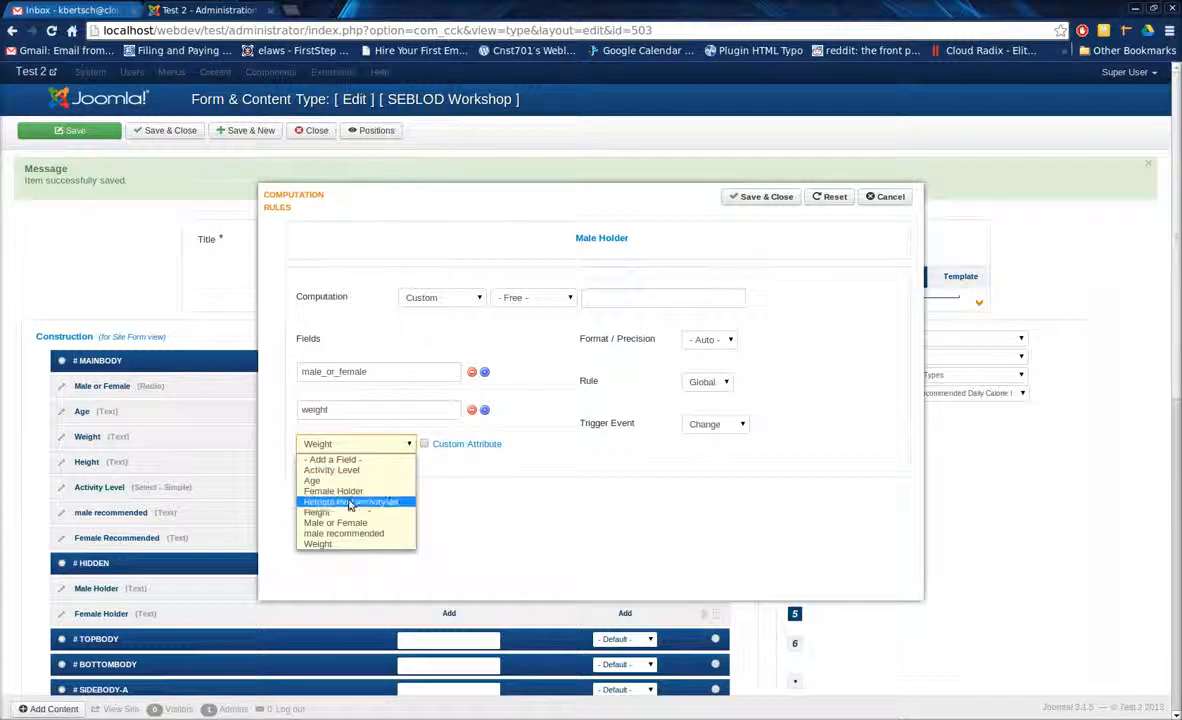
{"action": "left_click", "coordinate": [352, 507]}
{"action": "left_click", "coordinate": [357, 485]}
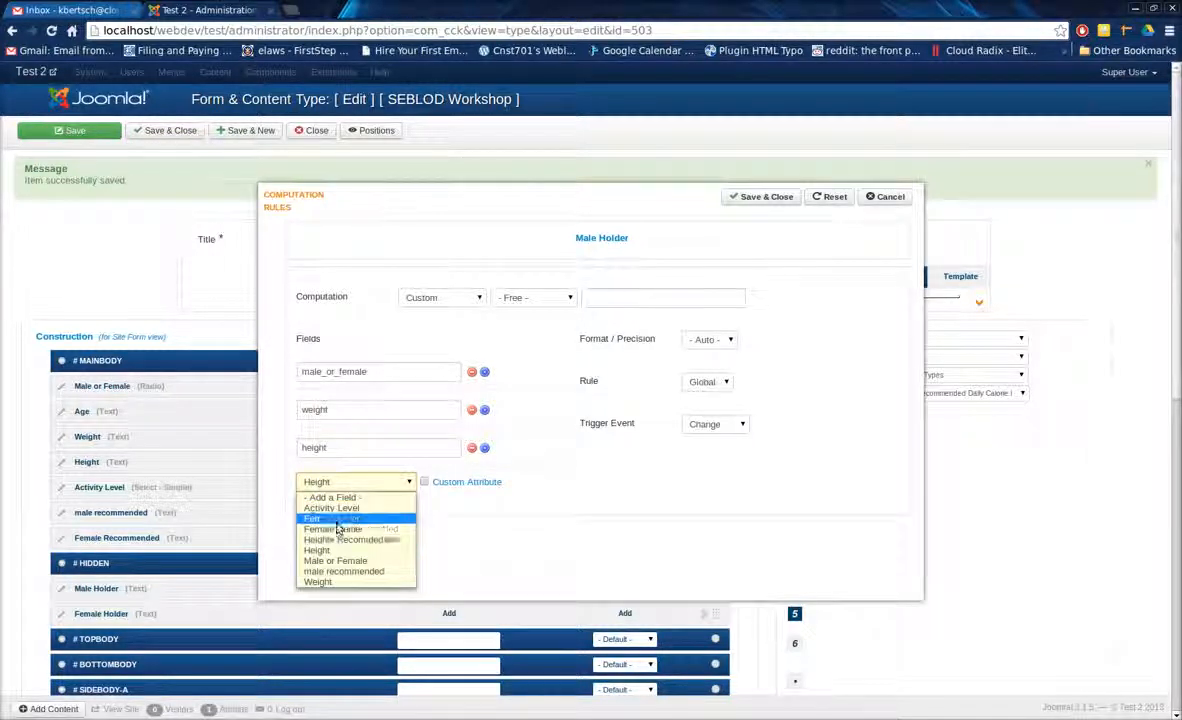
{"action": "left_click", "coordinate": [338, 525]}
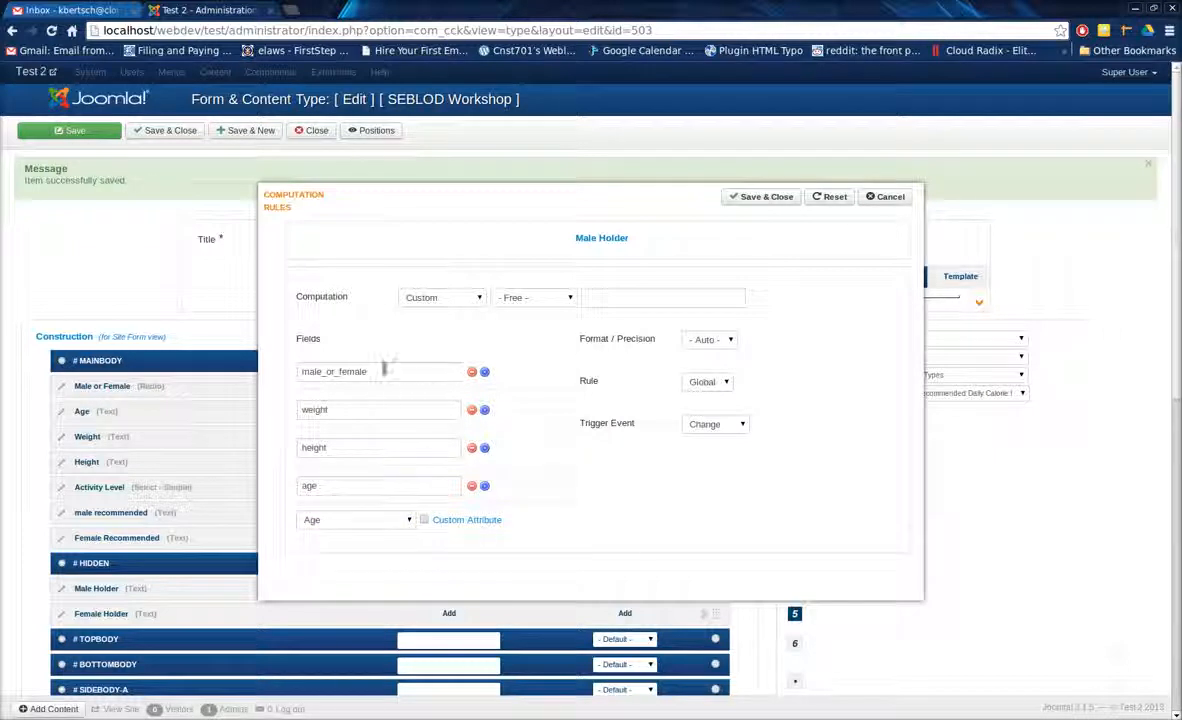
Paste the formula (a)+(6.3*b)+(12.9*c)-(6.8*d) into the Male Holder's custom computation and save the rule.
{"action": "left_click", "coordinate": [615, 295]}
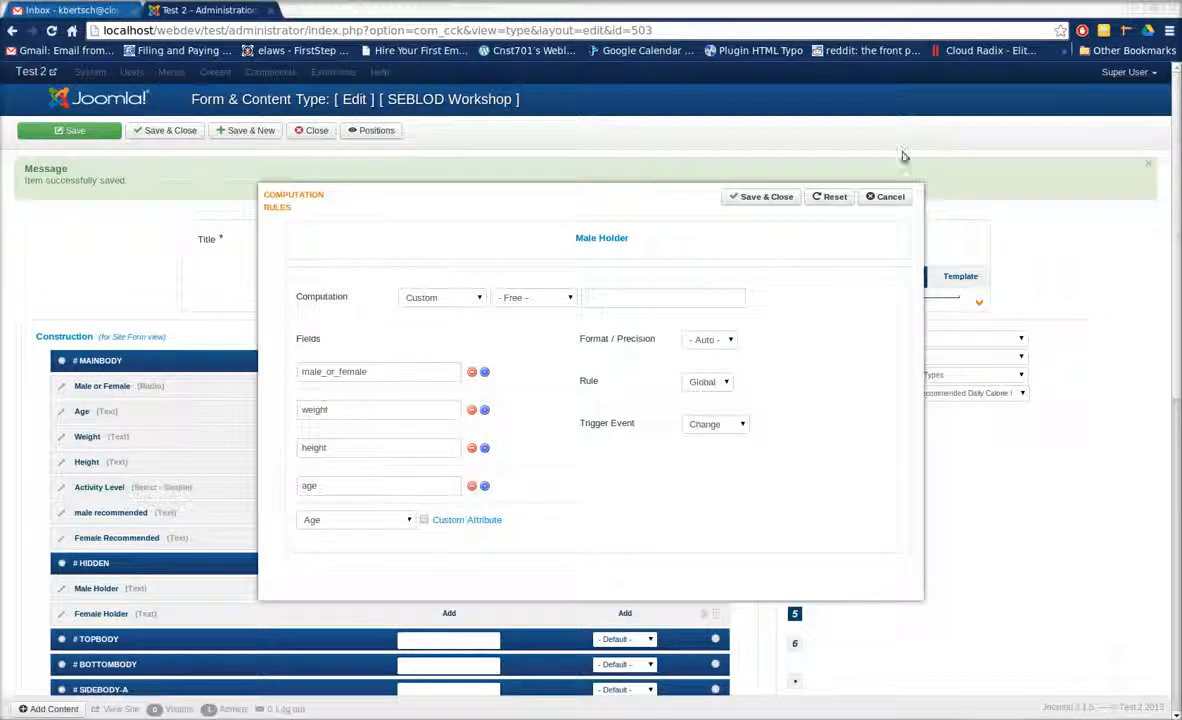
{"action": "left_click", "coordinate": [704, 297]}
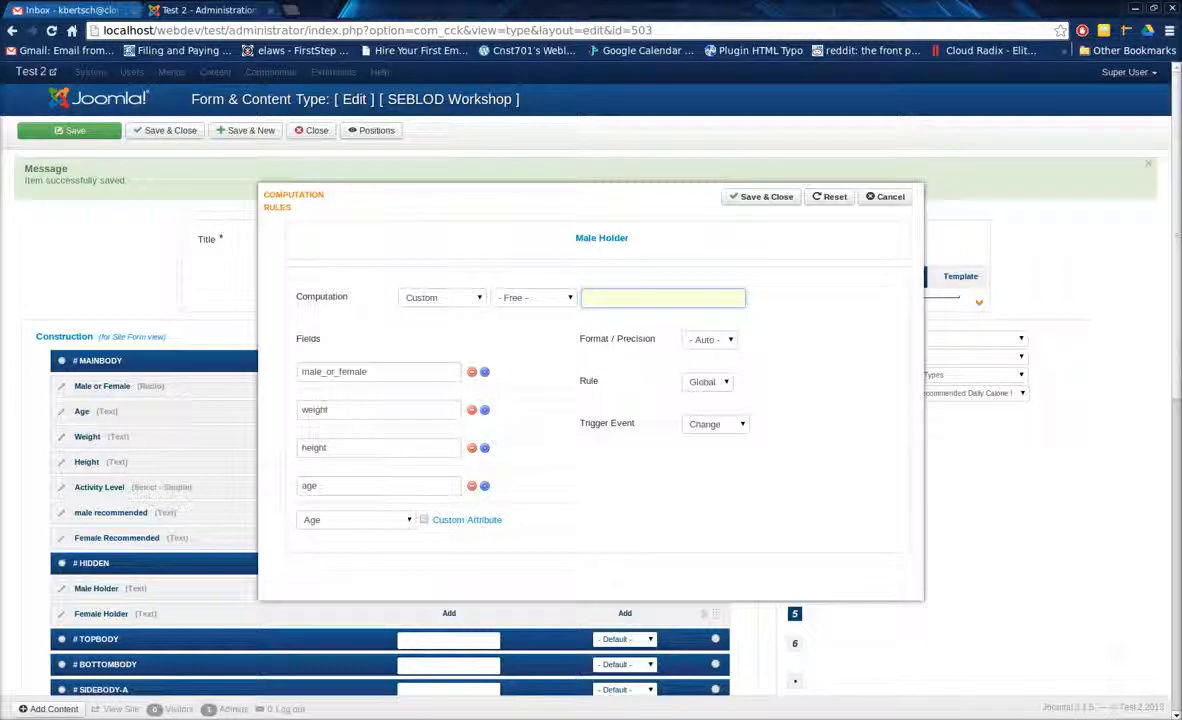
{"action": "key", "text": "alt+Tab"}
{"action": "key", "text": "alt+Tab"}
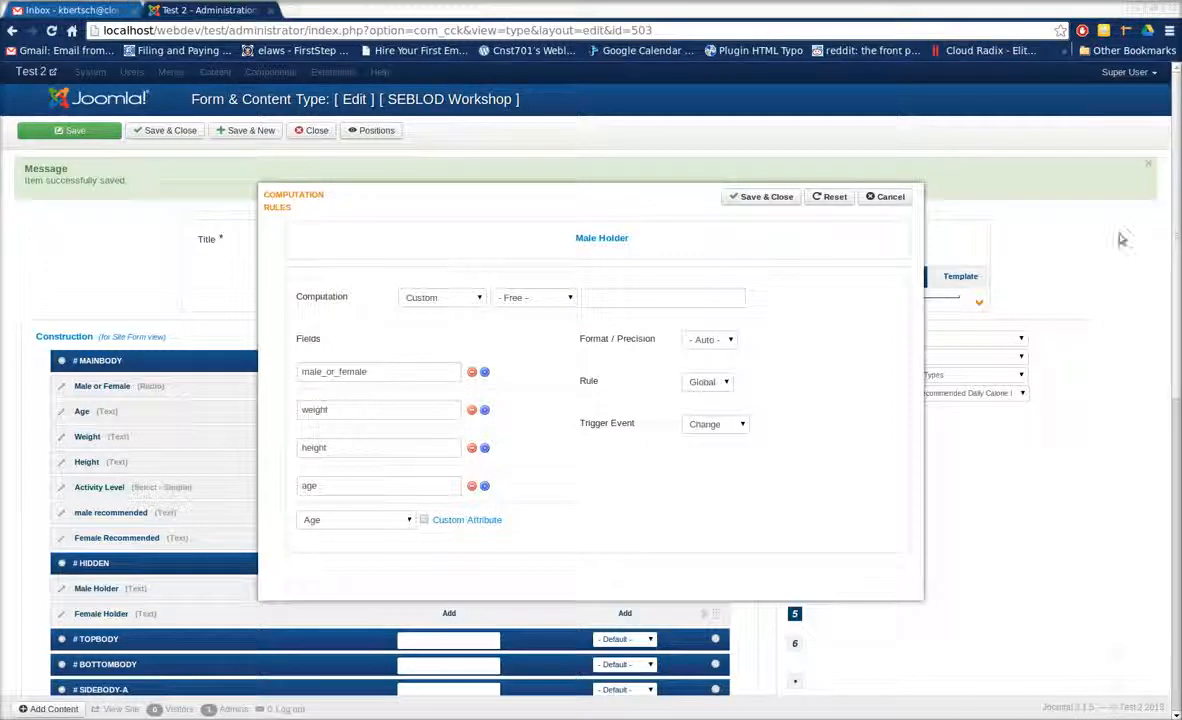
{"action": "left_click", "coordinate": [716, 300]}
{"action": "type", "text": "(a)+(6.3*b)+(12.9*c)-(6.8*d)"}
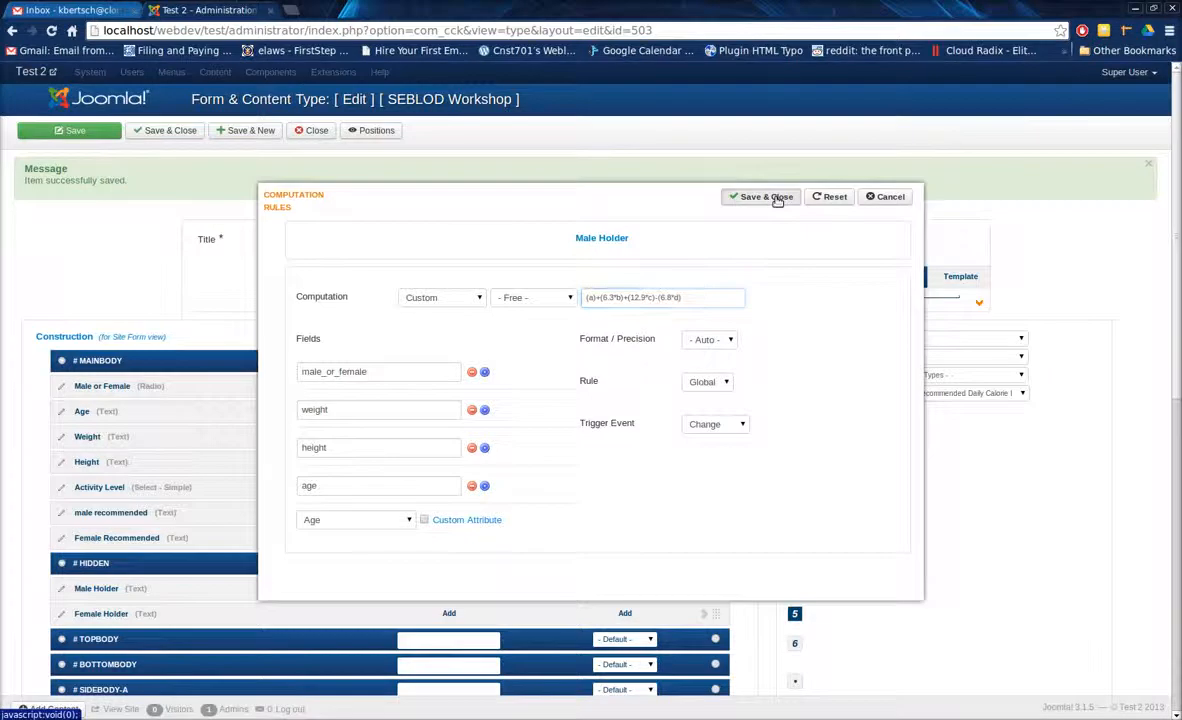
{"action": "left_click", "coordinate": [766, 197]}
Start a computation rule for the Female Holder field and add the Male or Female, Weight, Height and Age fields in that order.
{"action": "left_click", "coordinate": [625, 614]}
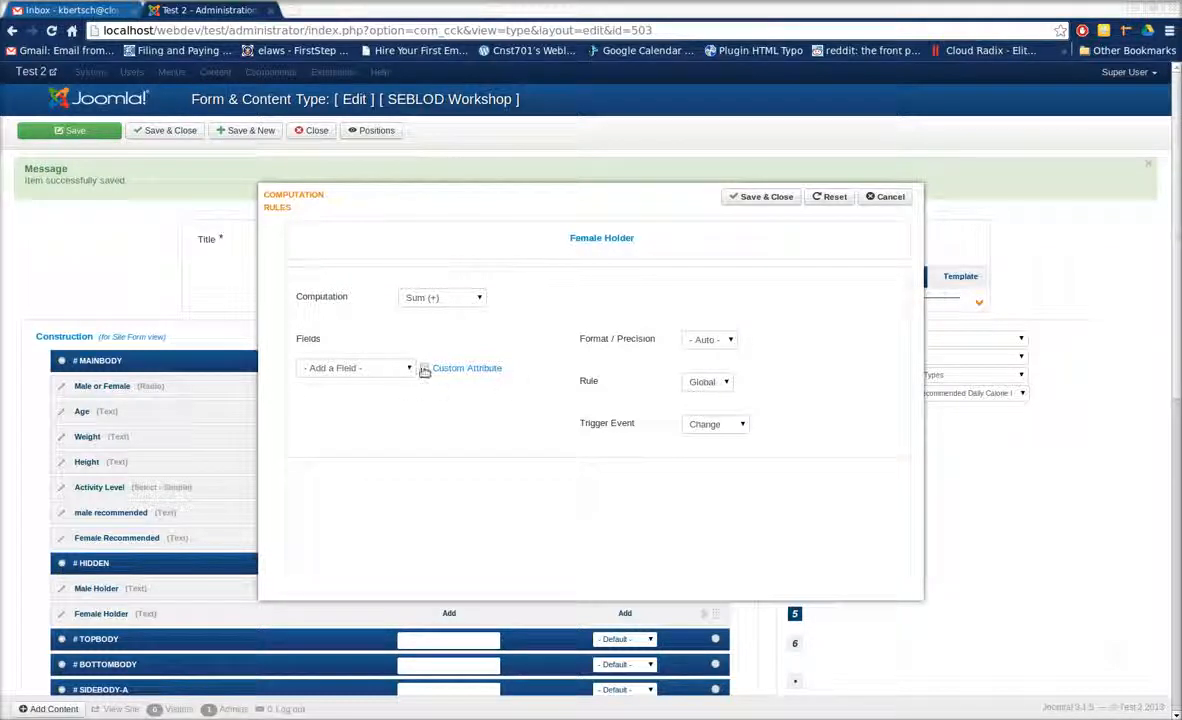
{"action": "left_click", "coordinate": [390, 376]}
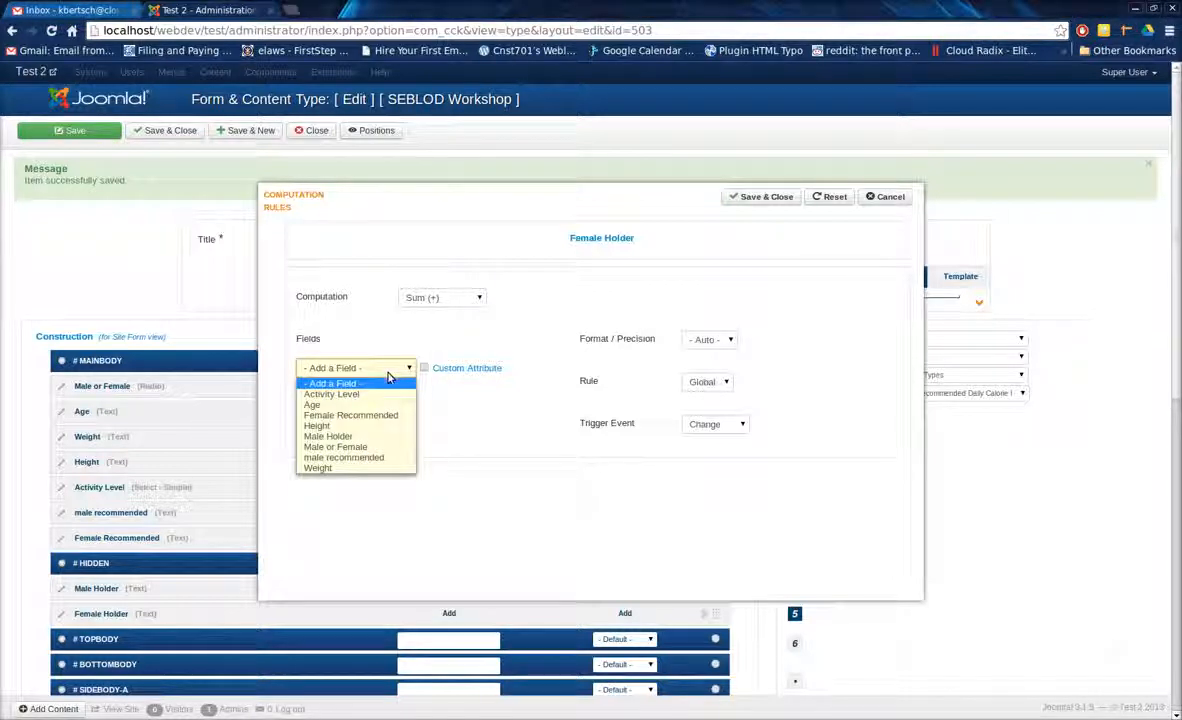
{"action": "left_click", "coordinate": [368, 447]}
{"action": "left_click", "coordinate": [380, 410]}
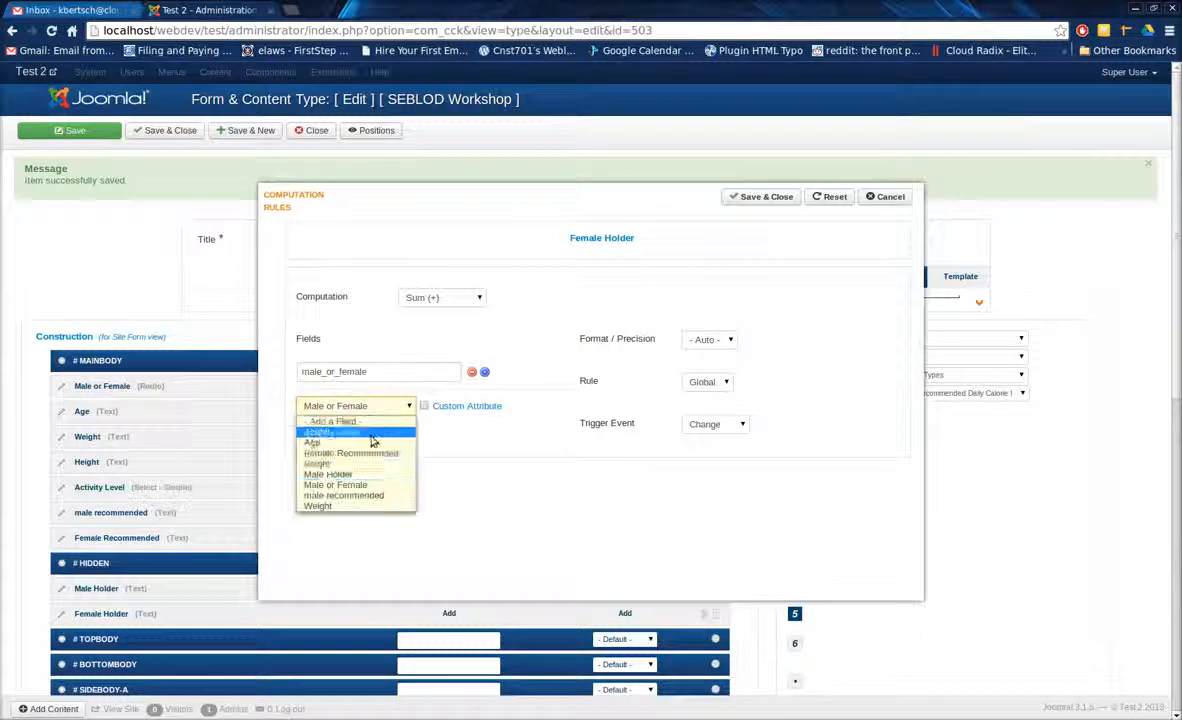
{"action": "left_click", "coordinate": [365, 506]}
{"action": "left_click", "coordinate": [357, 444]}
{"action": "left_click", "coordinate": [353, 505]}
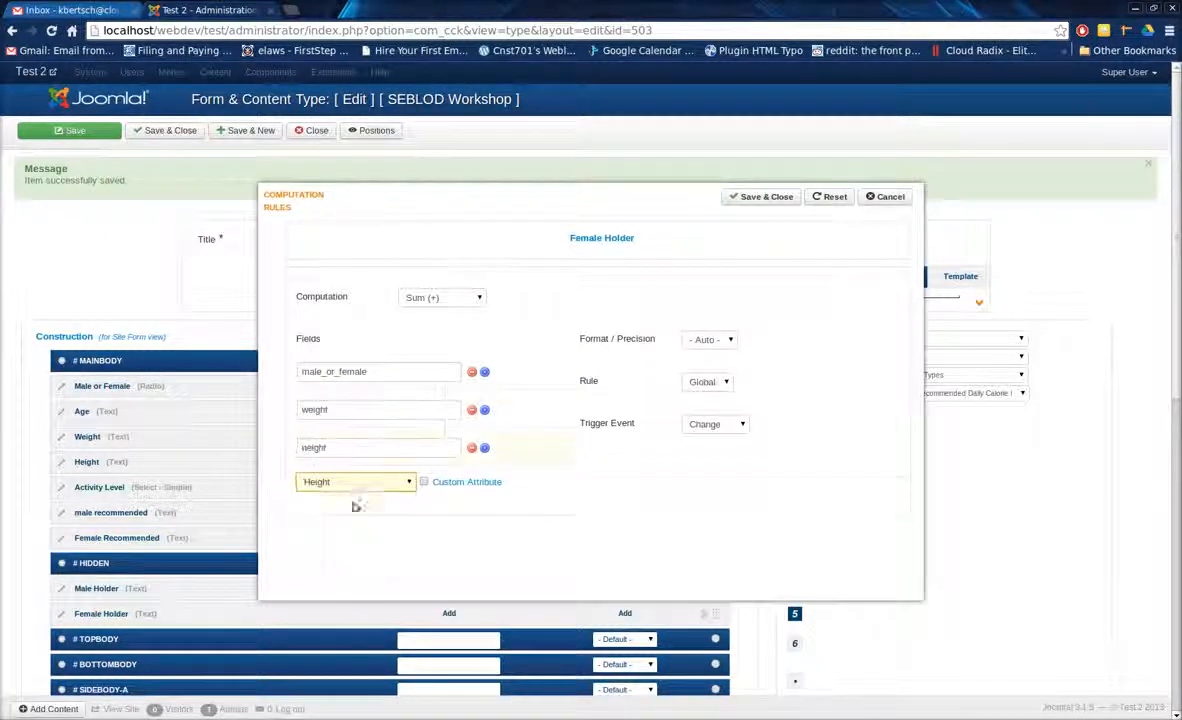
{"action": "left_click", "coordinate": [357, 486]}
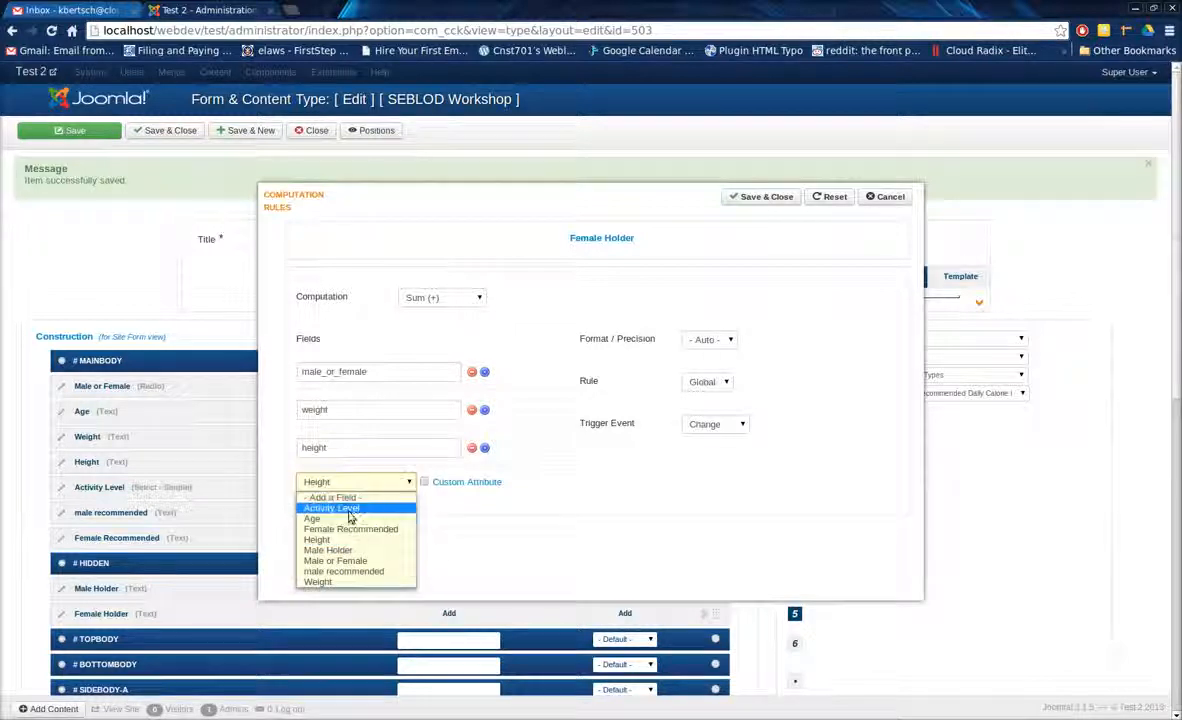
{"action": "left_click", "coordinate": [343, 514]}
Set the Female Holder computation to Custom with the formula (a)+(4.3*b)+(4.7*c)-(4.7*d).
{"action": "left_click", "coordinate": [448, 299]}
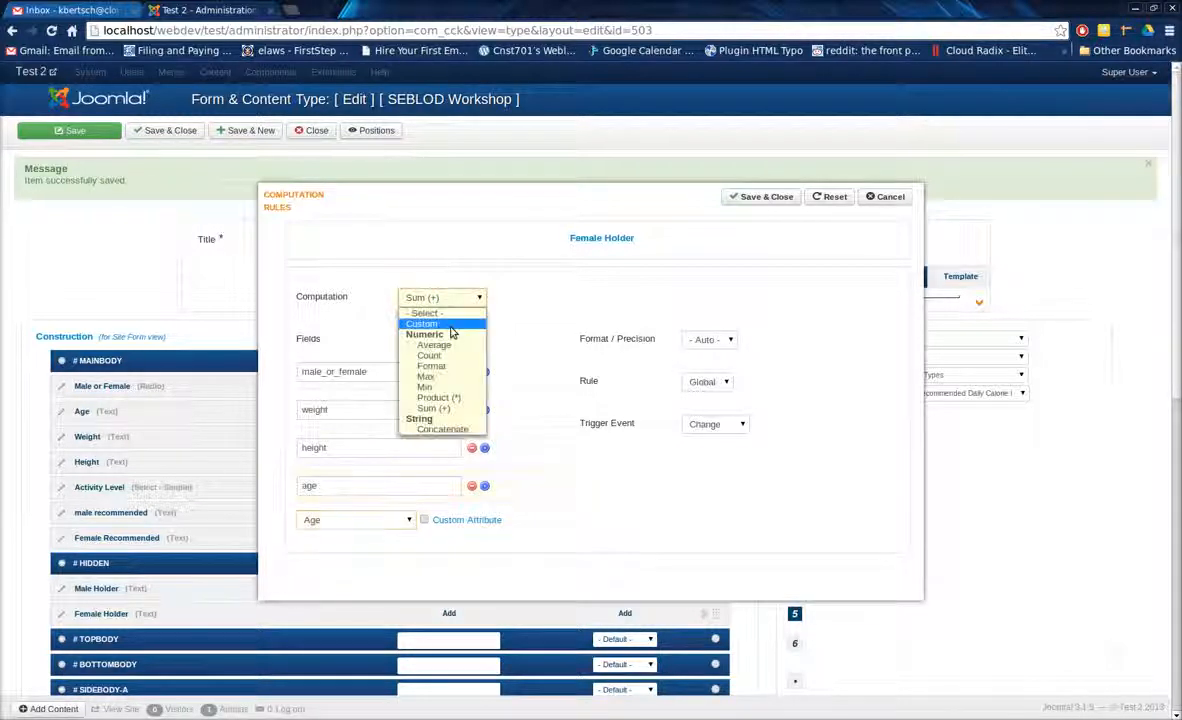
{"action": "left_click", "coordinate": [440, 319]}
{"action": "left_click", "coordinate": [617, 299]}
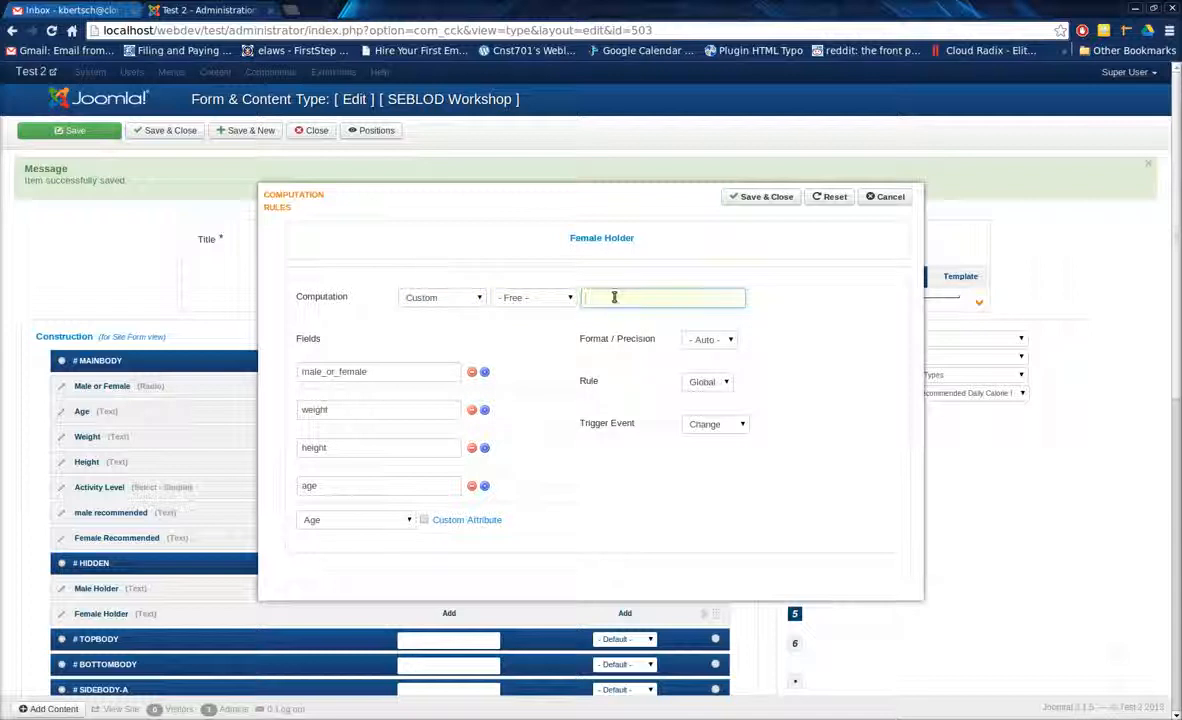
{"action": "key", "text": "ctrl+v"}
{"action": "left_click_drag", "start_coordinate": [697, 299], "coordinate": [524, 314]}
{"action": "left_click", "coordinate": [648, 297]}
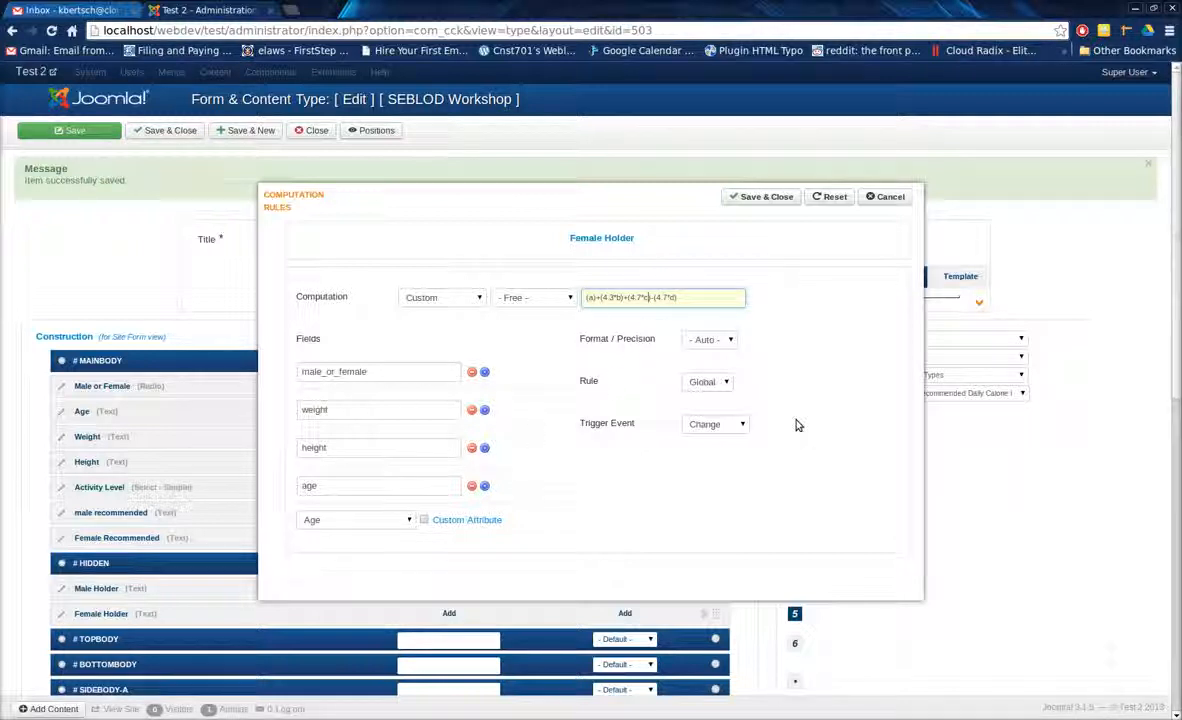
Set the Female Holder rule's format to toFixed with precision 0 and save the rule.
{"action": "left_click", "coordinate": [718, 339]}
{"action": "left_click", "coordinate": [712, 397]}
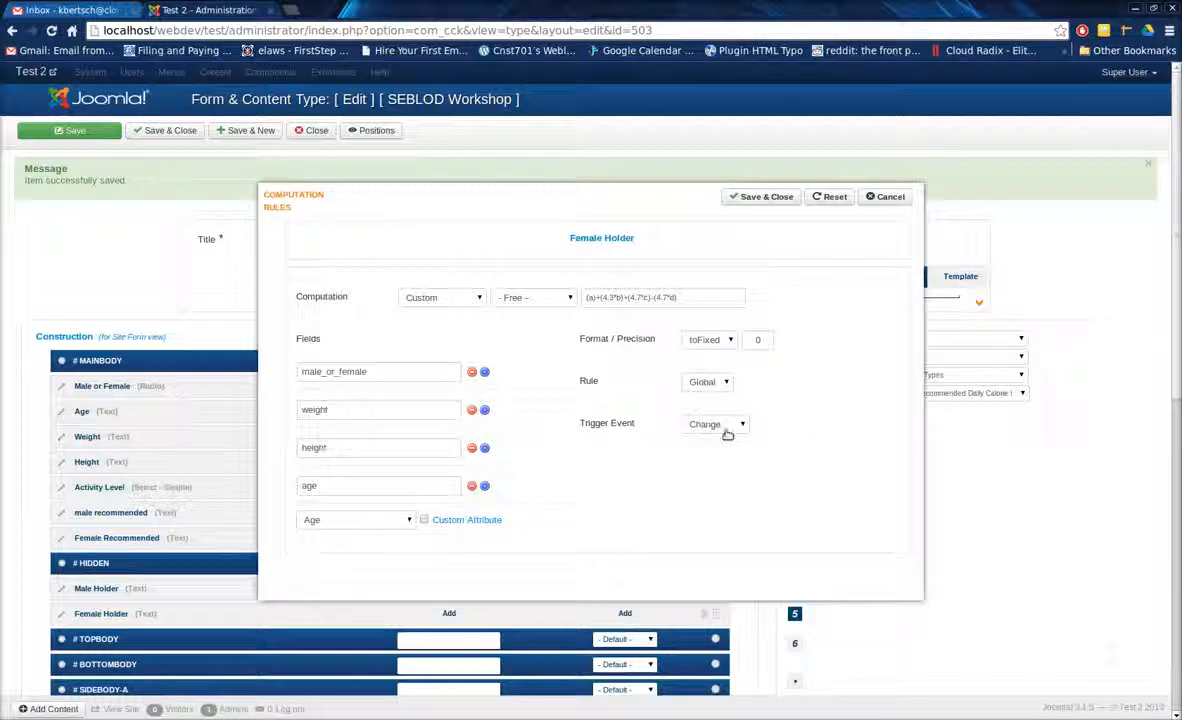
{"action": "left_click", "coordinate": [763, 197]}
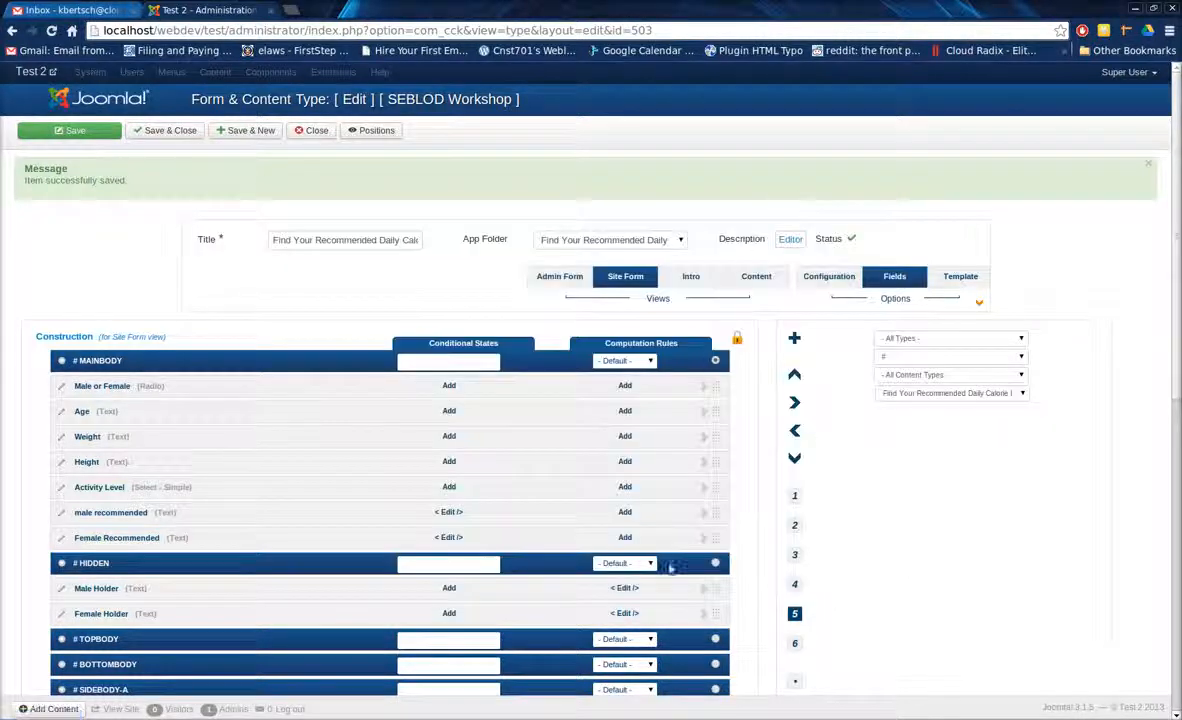
Change the Male Holder rule's format to toFixed with precision 0, then save the rule and the content type.
{"action": "left_click", "coordinate": [624, 588]}
{"action": "left_click", "coordinate": [705, 340]}
{"action": "left_click", "coordinate": [712, 384]}
{"action": "left_click", "coordinate": [759, 341]}
{"action": "type", "text": "0"}
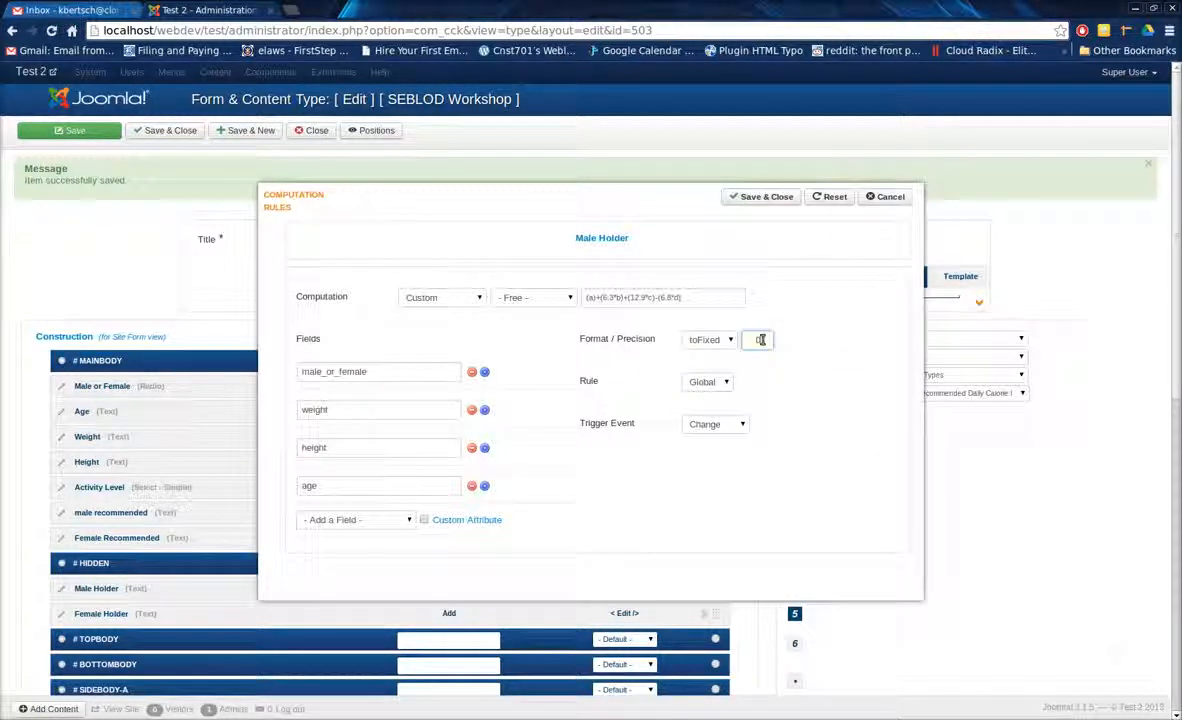
{"action": "left_click", "coordinate": [766, 198]}
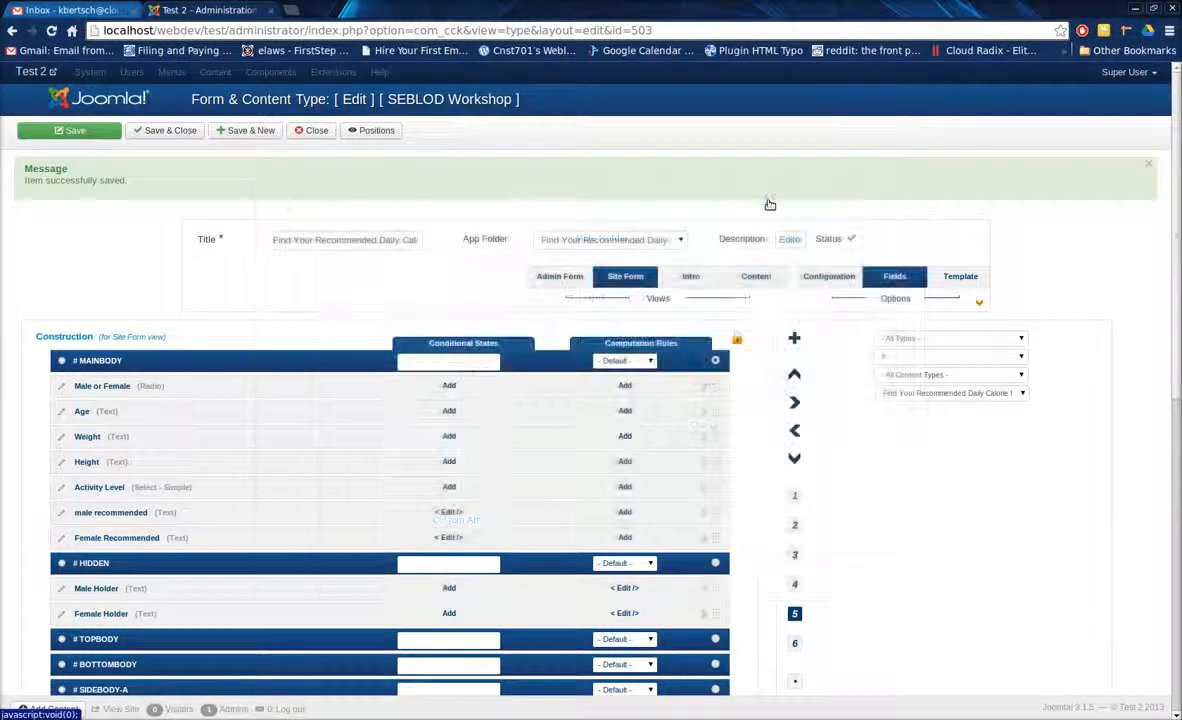
{"action": "left_click", "coordinate": [60, 130]}
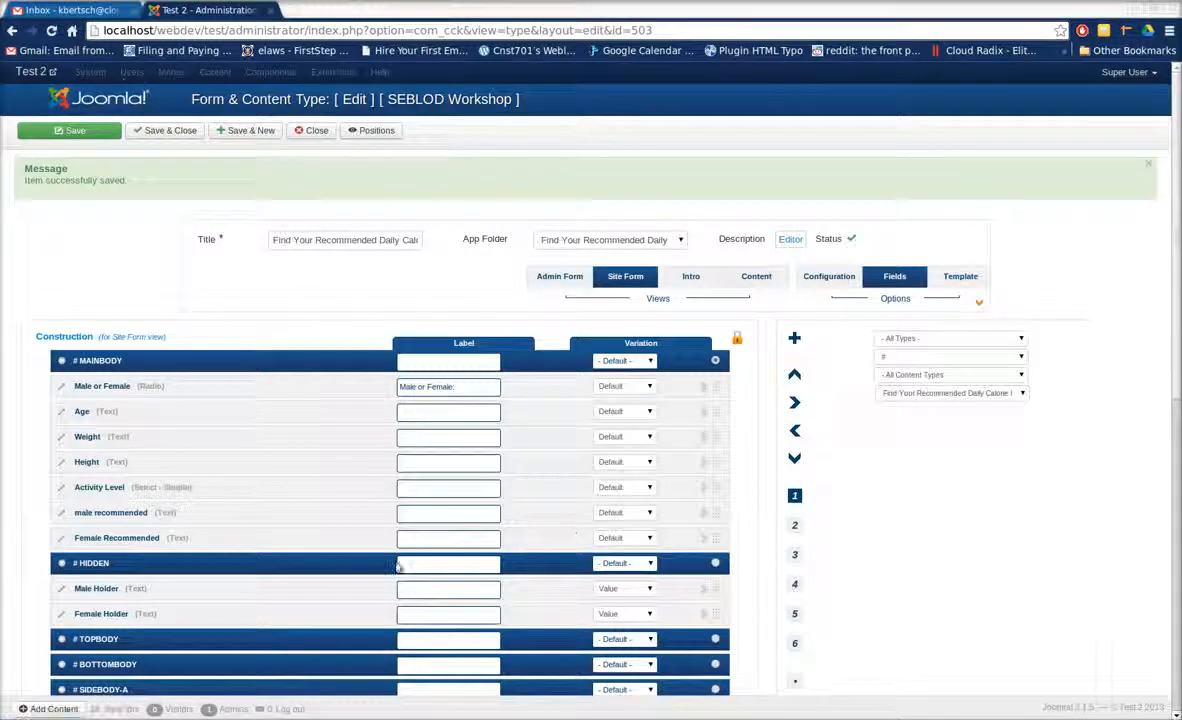
Start a computation rule for the male recommended field and set its computation to Custom.
{"action": "left_click", "coordinate": [795, 613]}
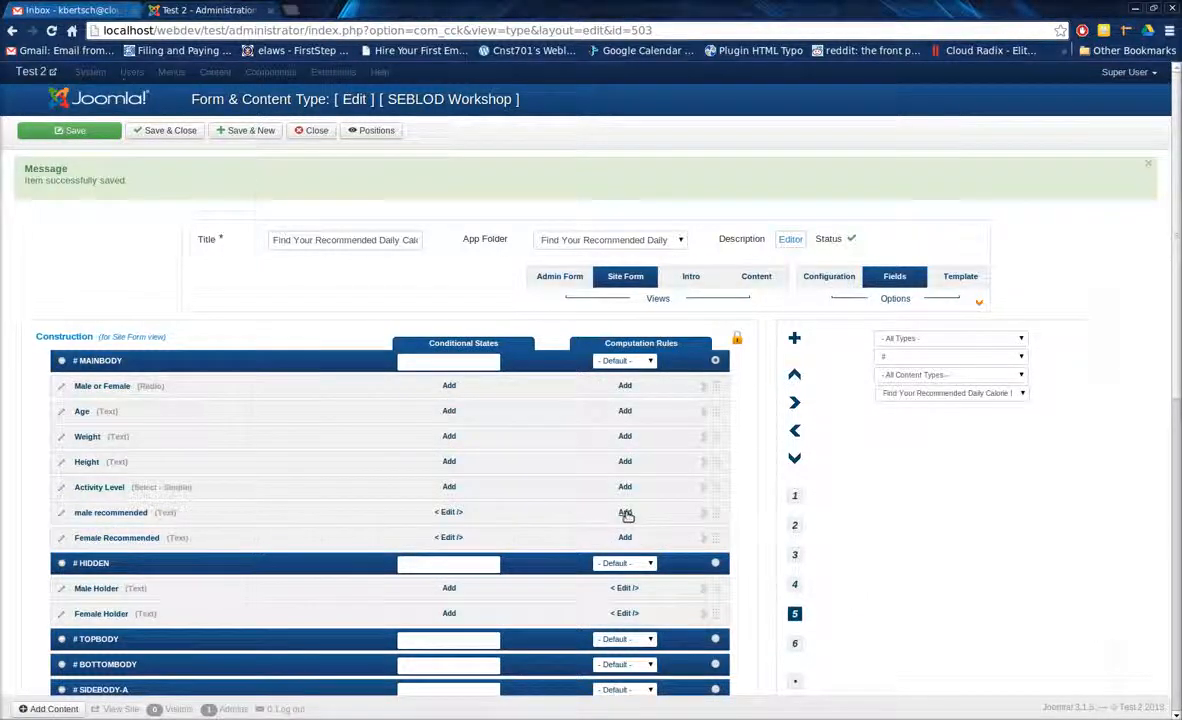
{"action": "left_click", "coordinate": [626, 514]}
{"action": "left_click", "coordinate": [471, 300]}
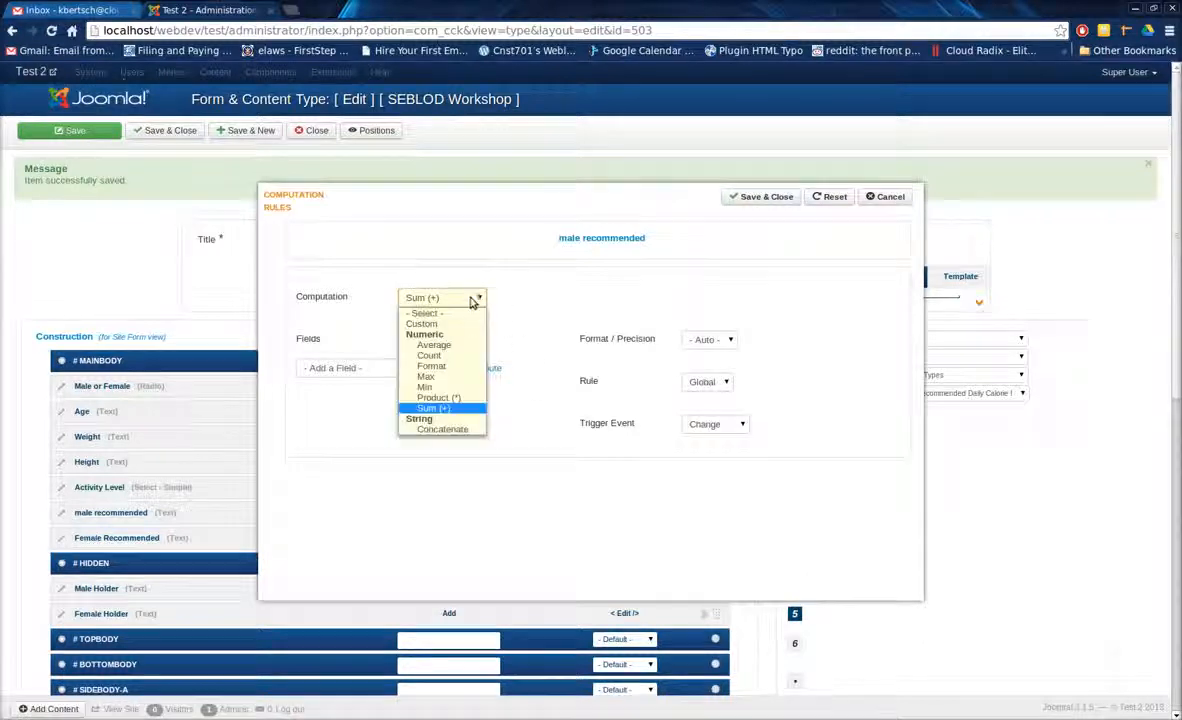
{"action": "left_click", "coordinate": [428, 323]}
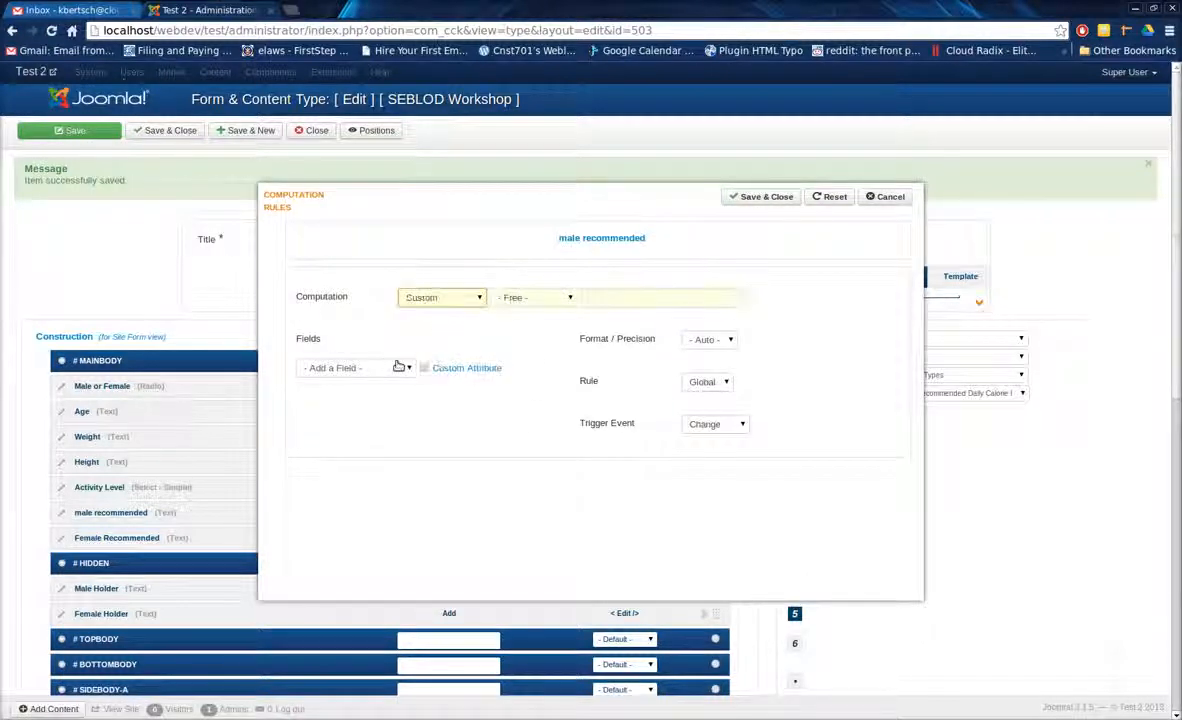
Add Male Holder, Activity Level and Male Holder again, in that order, to the male recommended computation rule.
{"action": "left_click", "coordinate": [390, 369]}
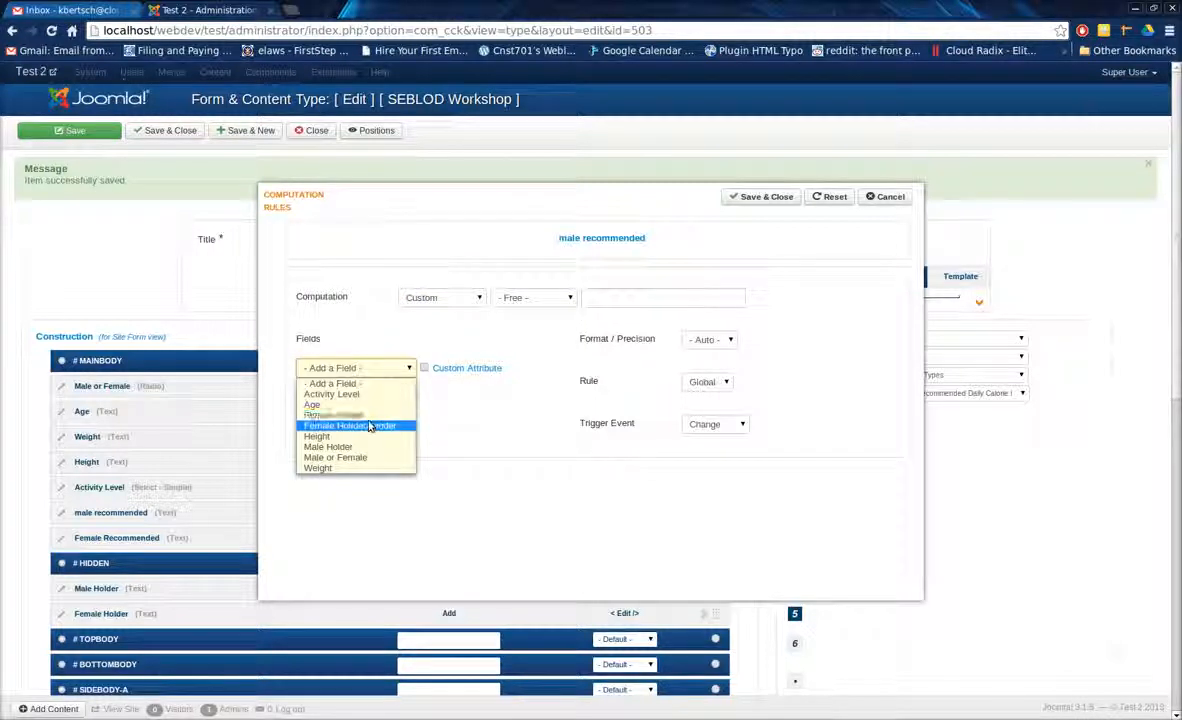
{"action": "left_click", "coordinate": [366, 452]}
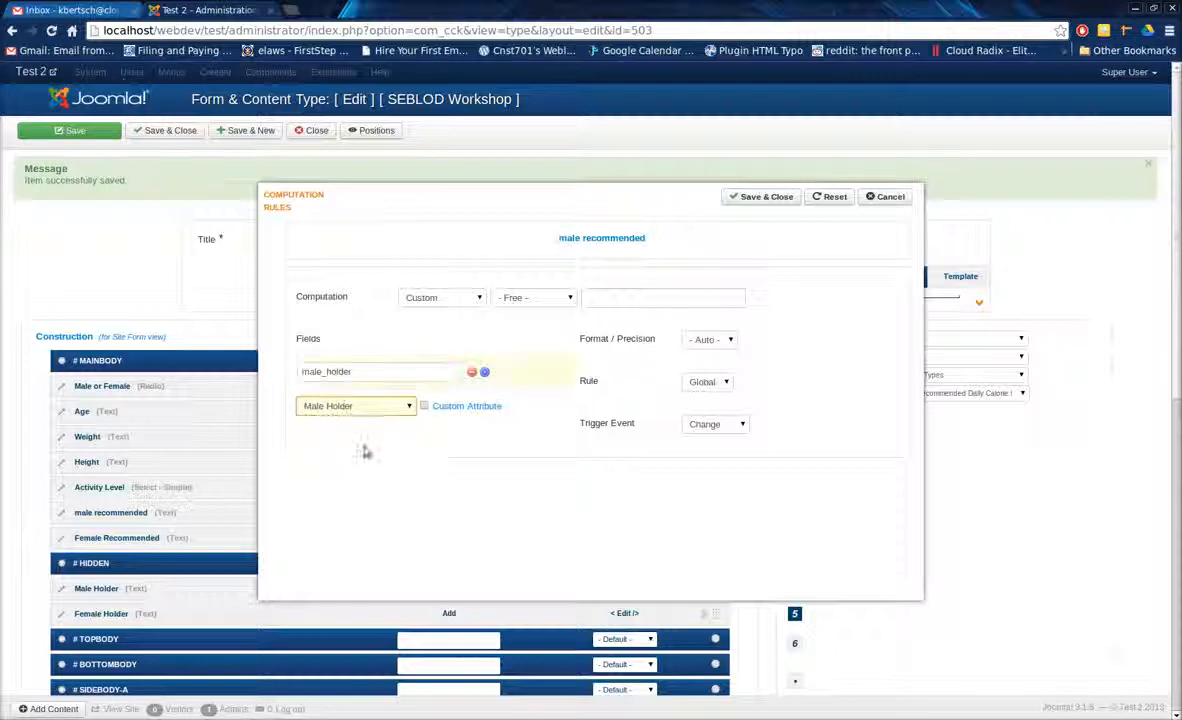
{"action": "left_click", "coordinate": [377, 408]}
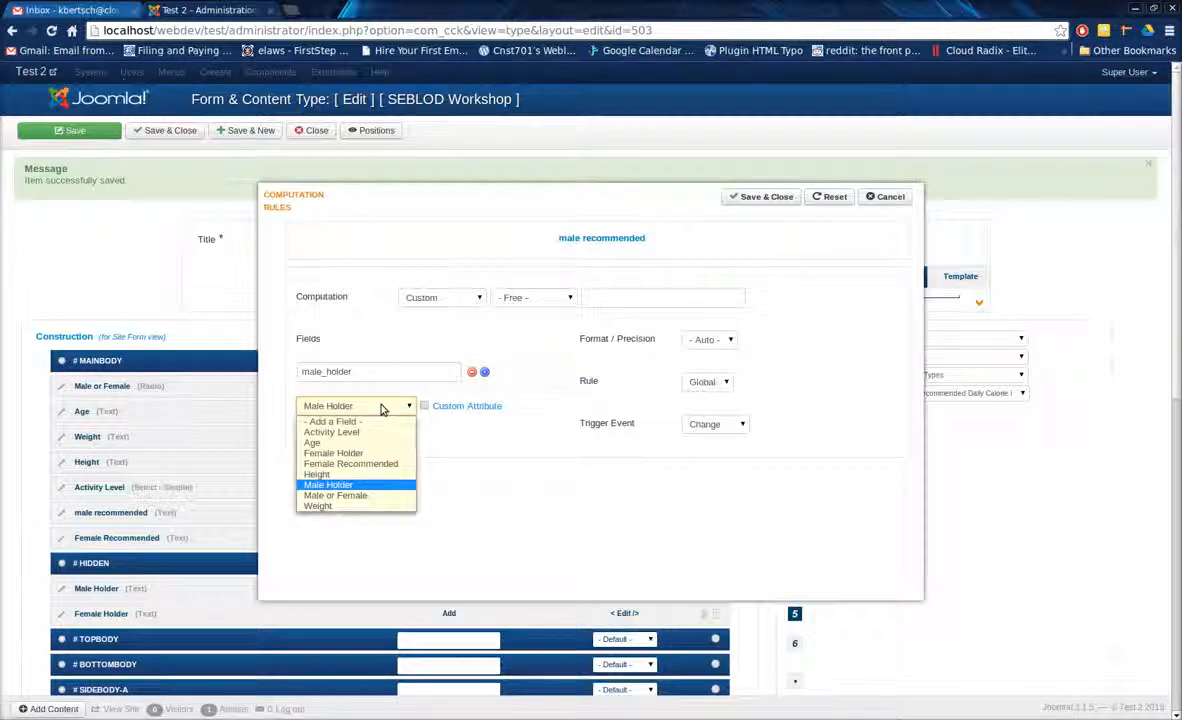
{"action": "left_click", "coordinate": [376, 433]}
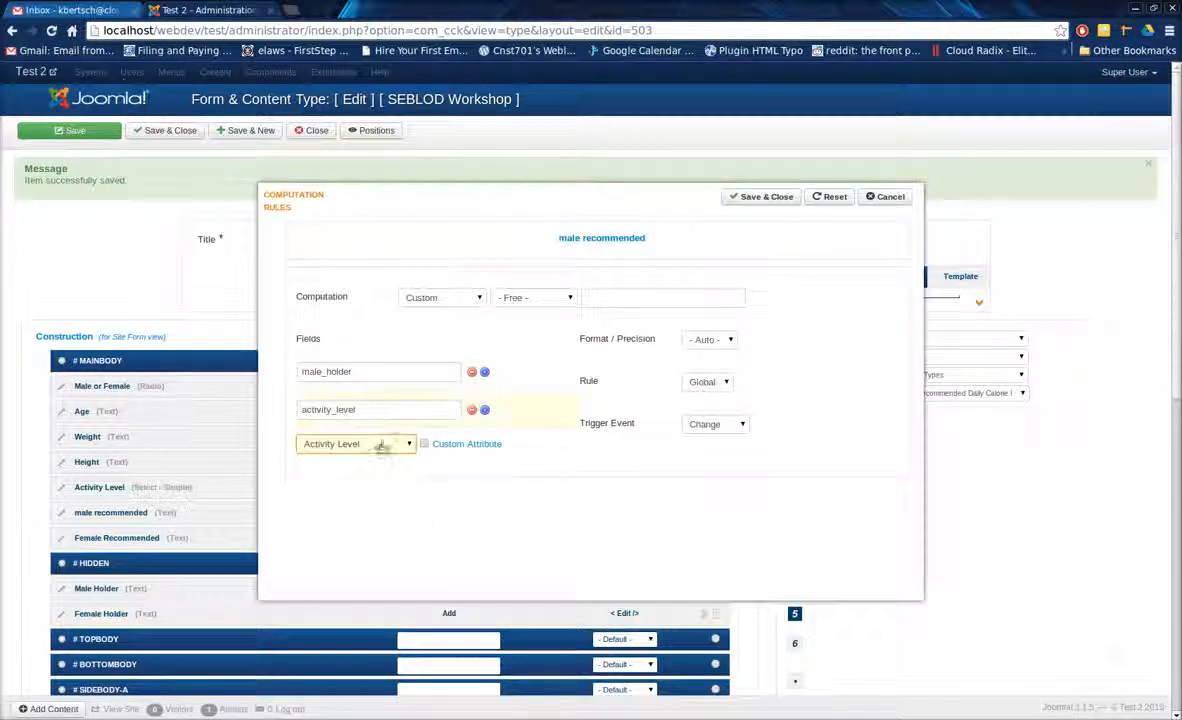
{"action": "left_click", "coordinate": [377, 445]}
{"action": "left_click", "coordinate": [355, 522]}
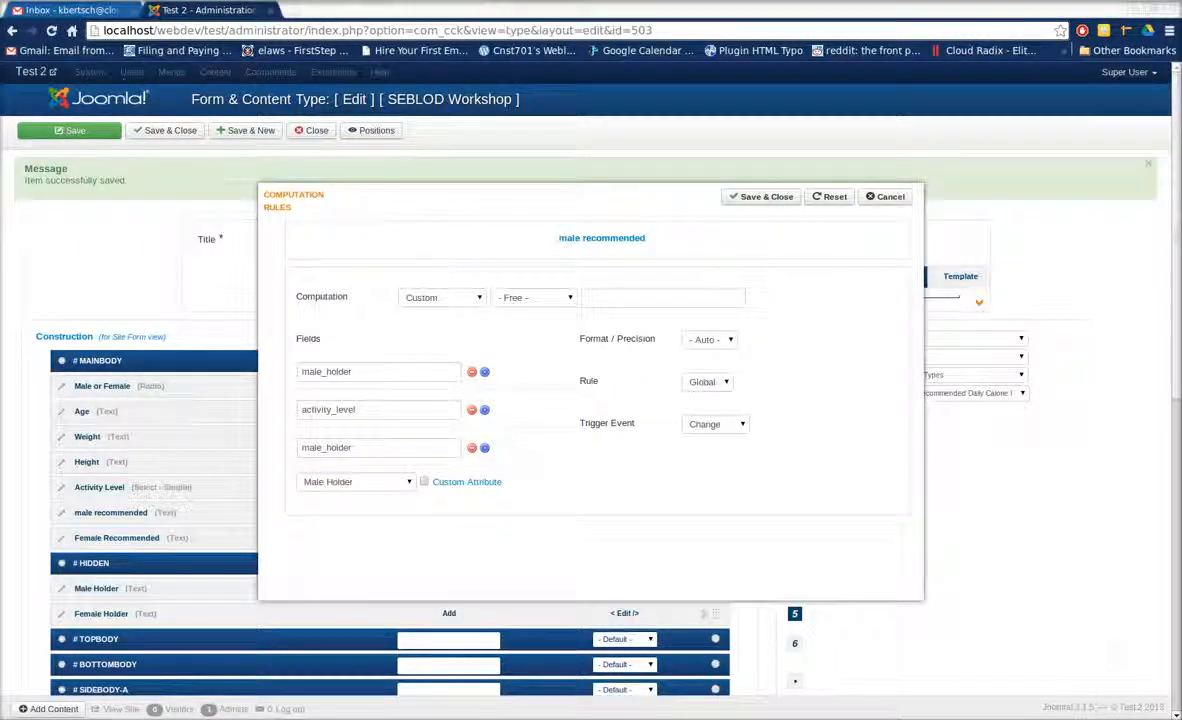
Enter the formula (a*b)+c as the male recommended custom computation and save the rule.
{"action": "left_click", "coordinate": [595, 297]}
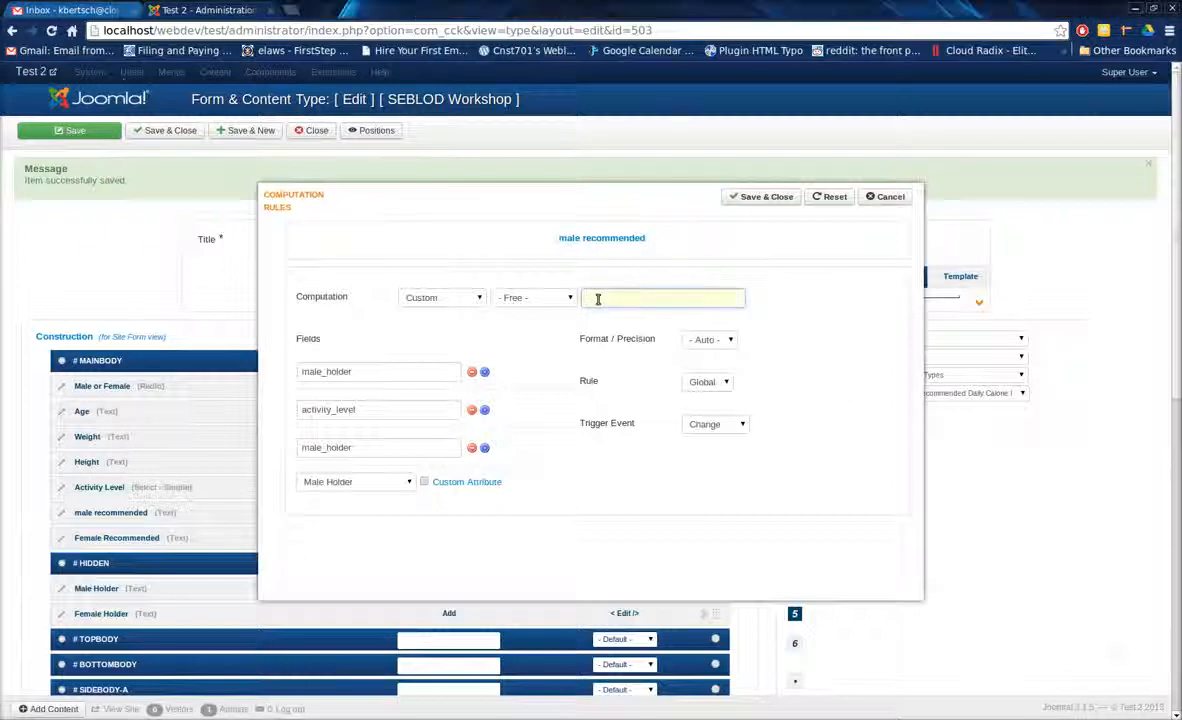
{"action": "left_click_drag", "start_coordinate": [624, 300], "coordinate": [543, 276]}
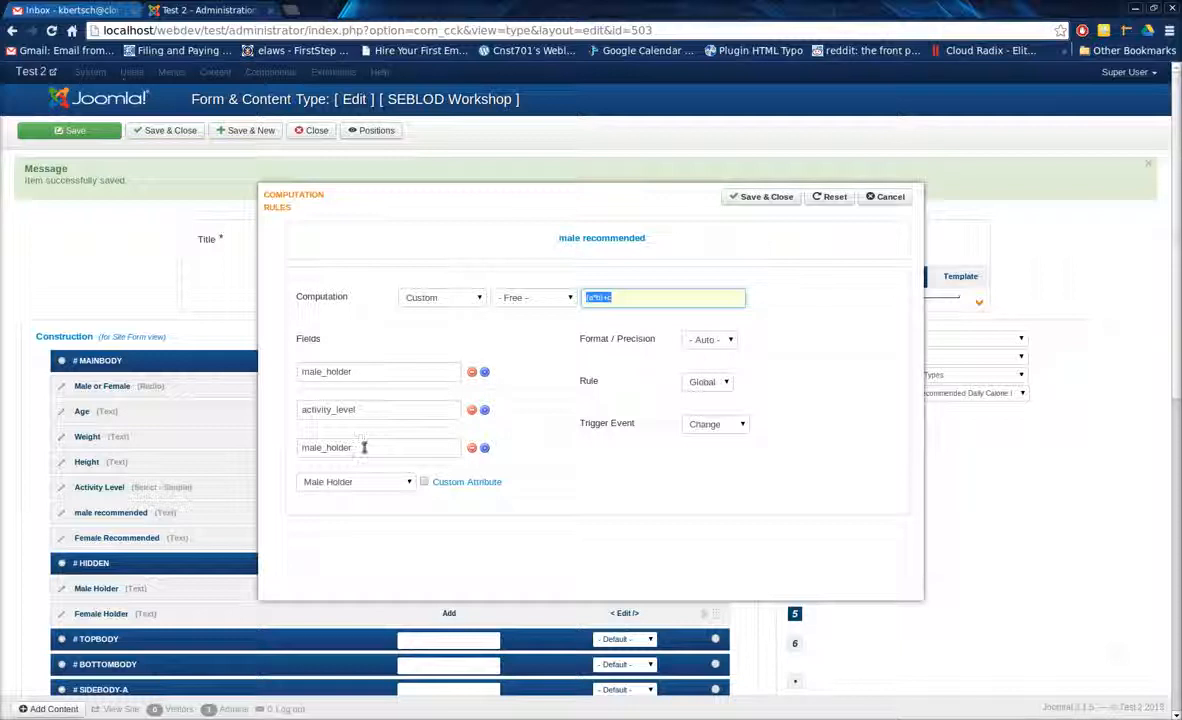
{"action": "left_click_drag", "start_coordinate": [358, 447], "coordinate": [296, 447]}
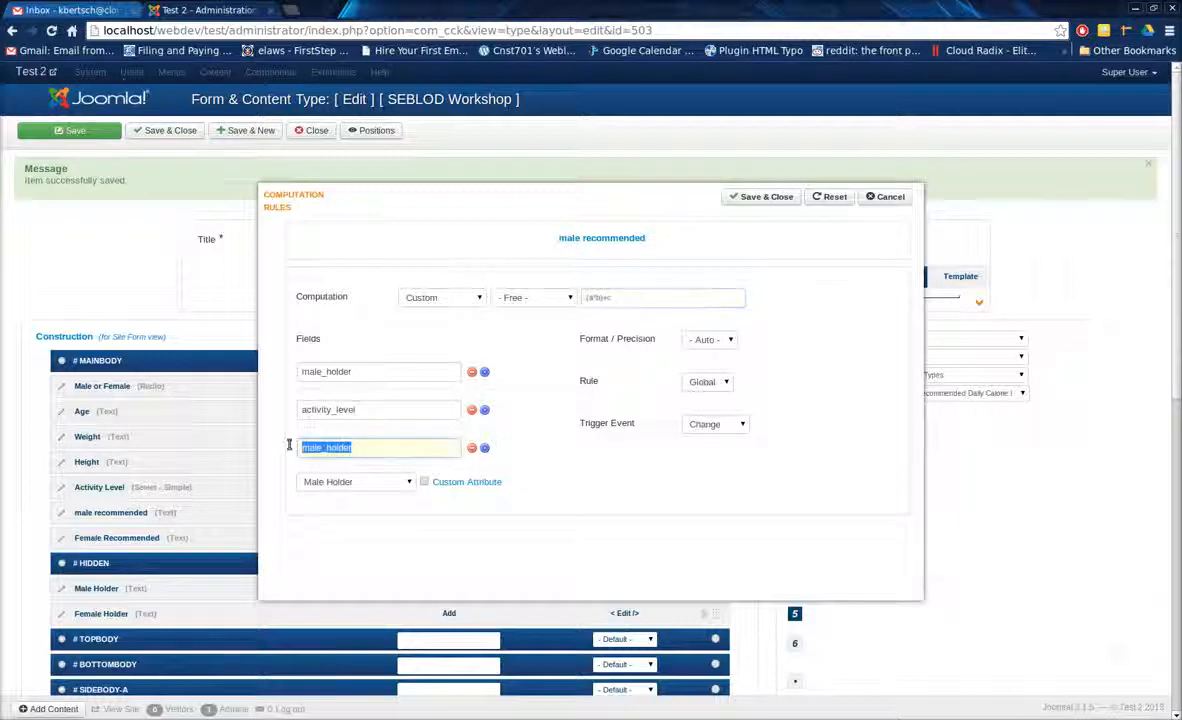
{"action": "left_click", "coordinate": [372, 452]}
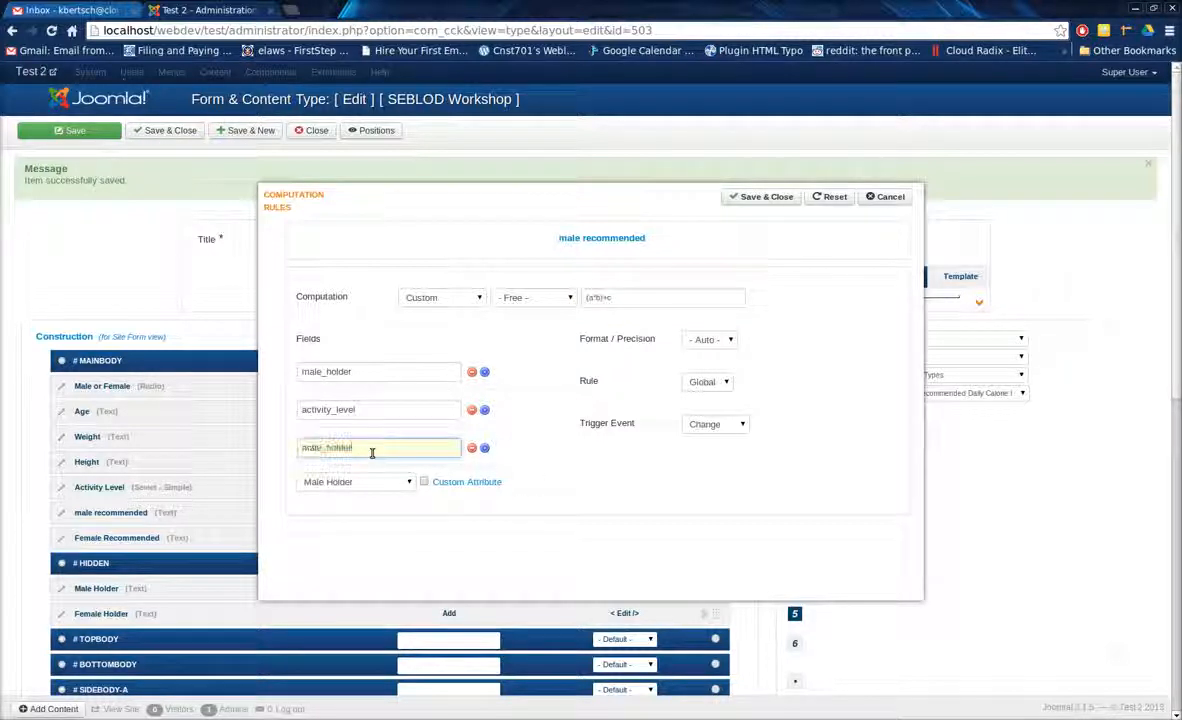
{"action": "left_click", "coordinate": [783, 197]}
Start a computation rule for the Female Recommended field, using a Custom computation with the formula (a*b)+c.
{"action": "left_click", "coordinate": [631, 540]}
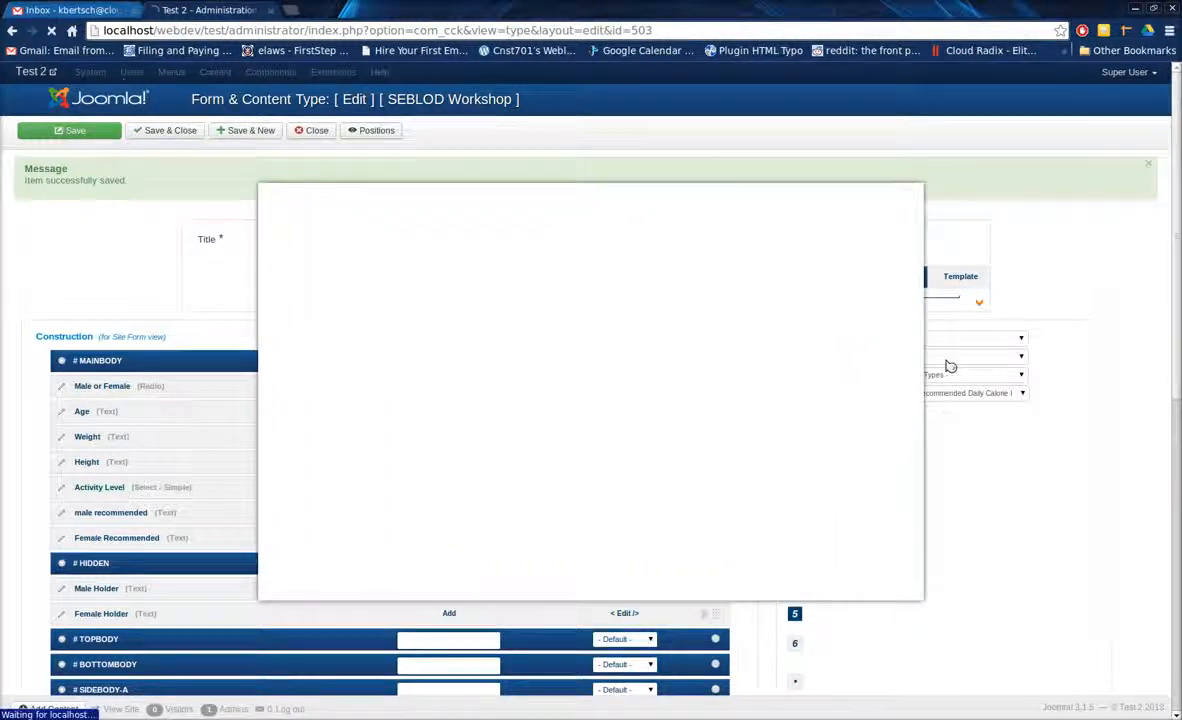
{"action": "left_click", "coordinate": [443, 297]}
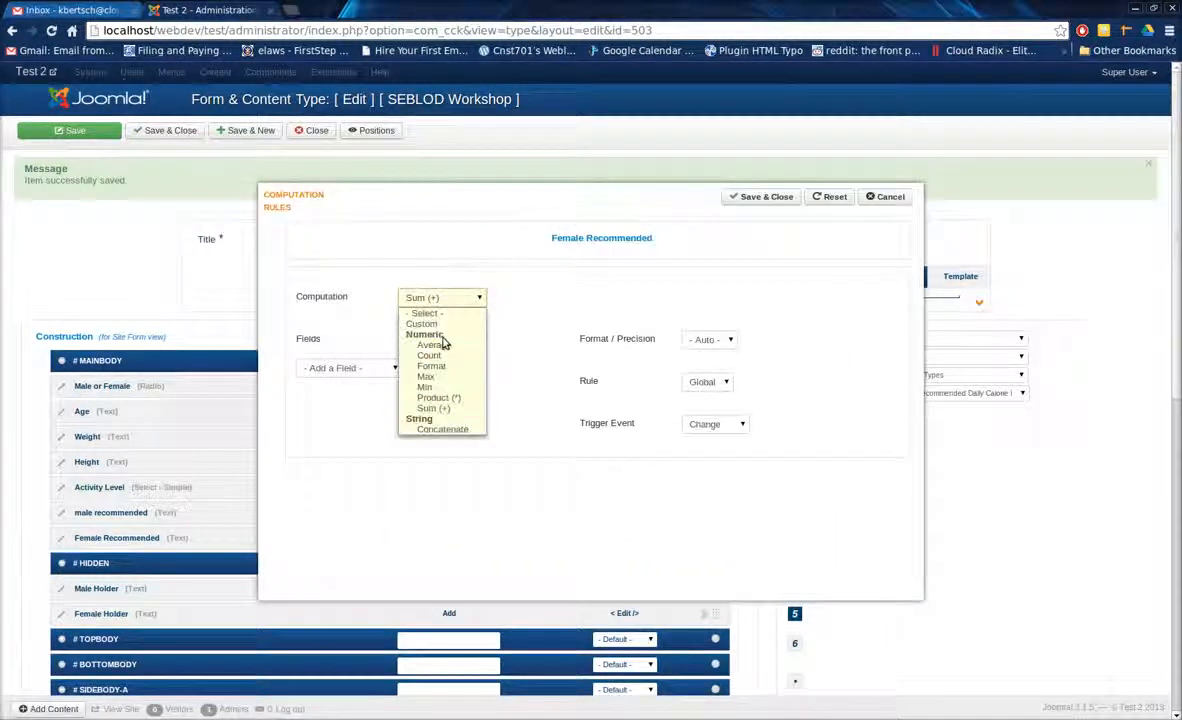
{"action": "left_click", "coordinate": [425, 321]}
{"action": "left_click", "coordinate": [611, 301]}
{"action": "type", "text": "(a*b)+c"}
Add Female Holder, Activity Level and Female Holder again to the Female Recommended rule, and save both the rule and the content type.
{"action": "left_click", "coordinate": [377, 369]}
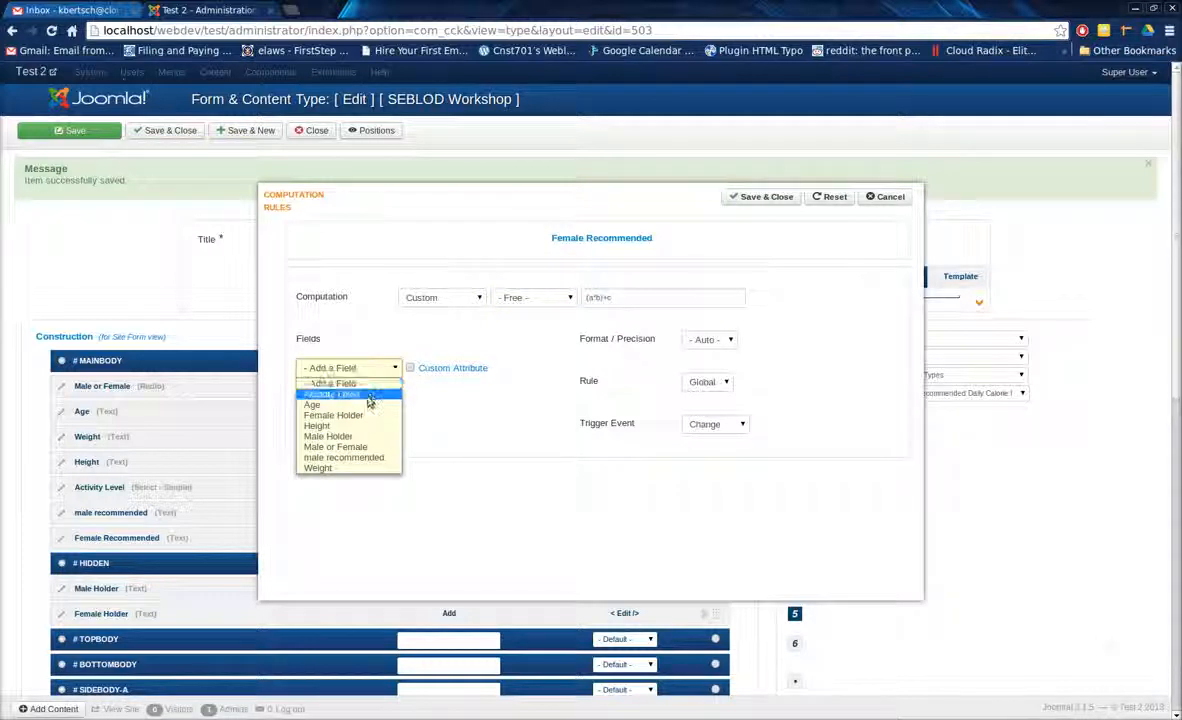
{"action": "left_click", "coordinate": [365, 415]}
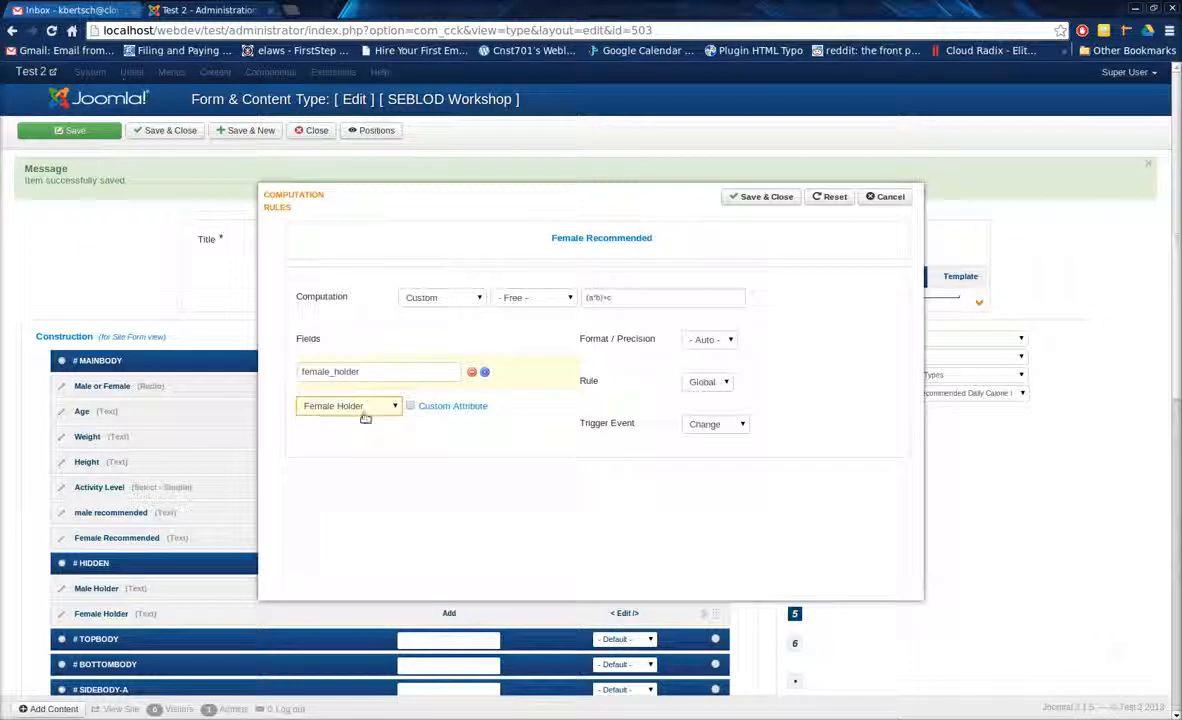
{"action": "left_click", "coordinate": [366, 409]}
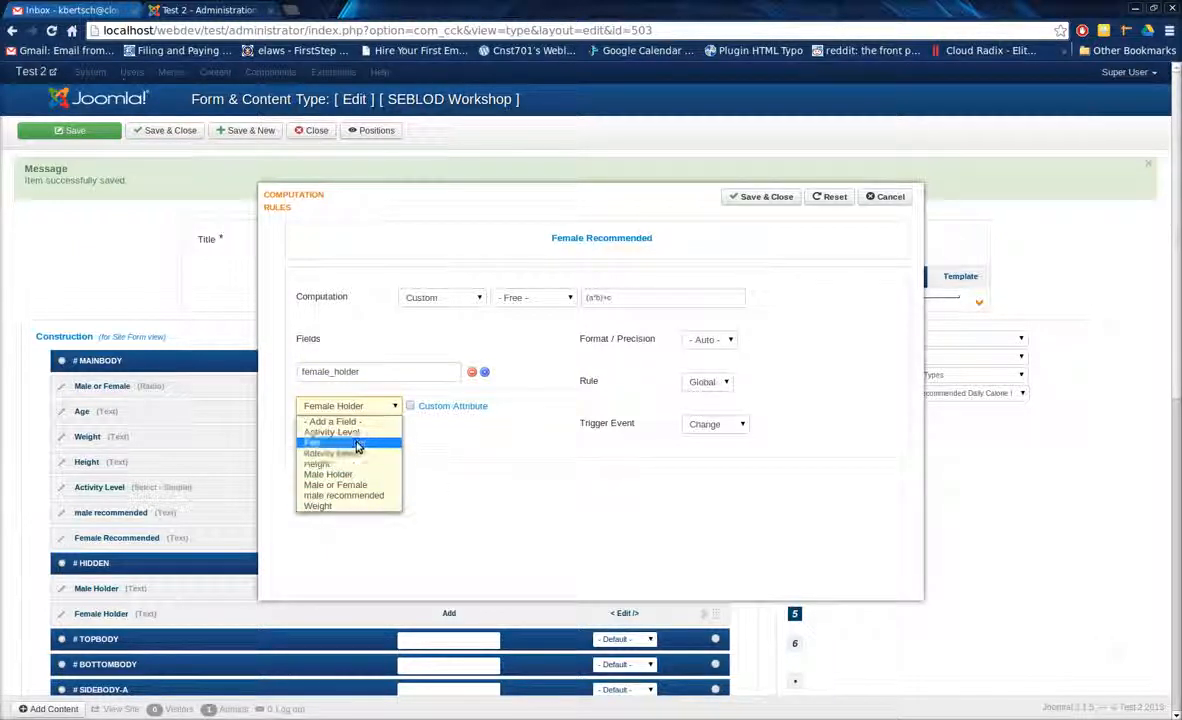
{"action": "left_click", "coordinate": [360, 432]}
{"action": "left_click", "coordinate": [360, 443]}
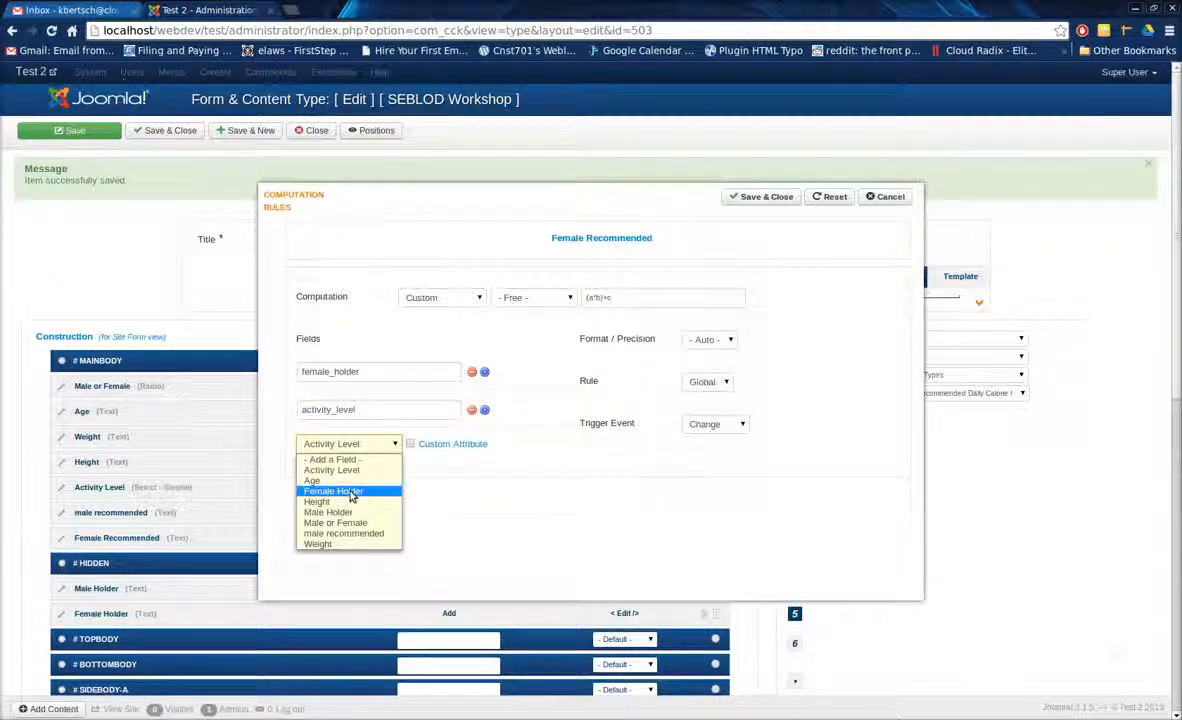
{"action": "left_click", "coordinate": [352, 490]}
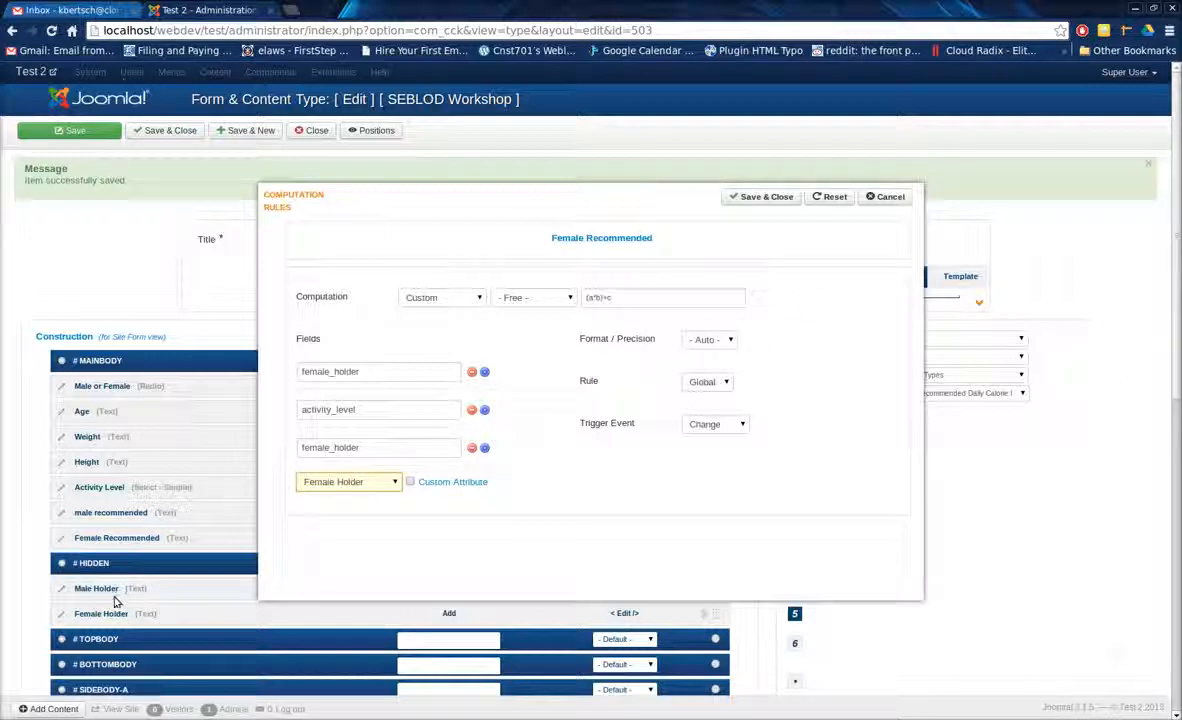
{"action": "left_click", "coordinate": [764, 198]}
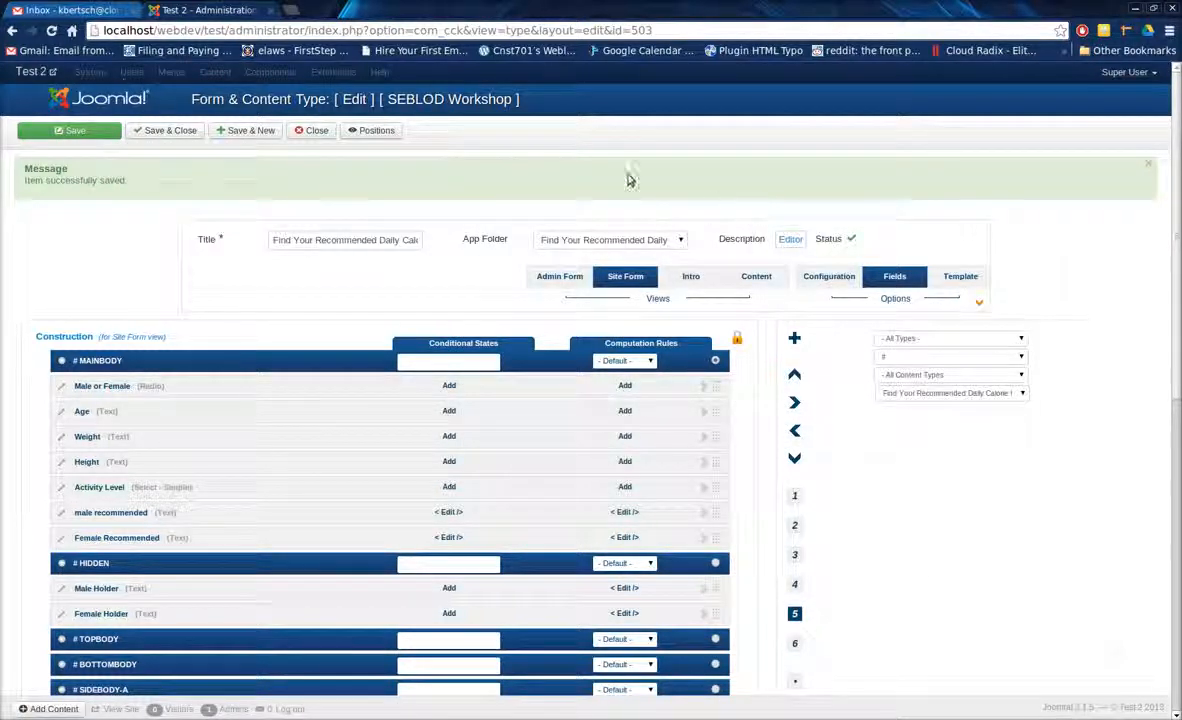
{"action": "left_click", "coordinate": [76, 136]}
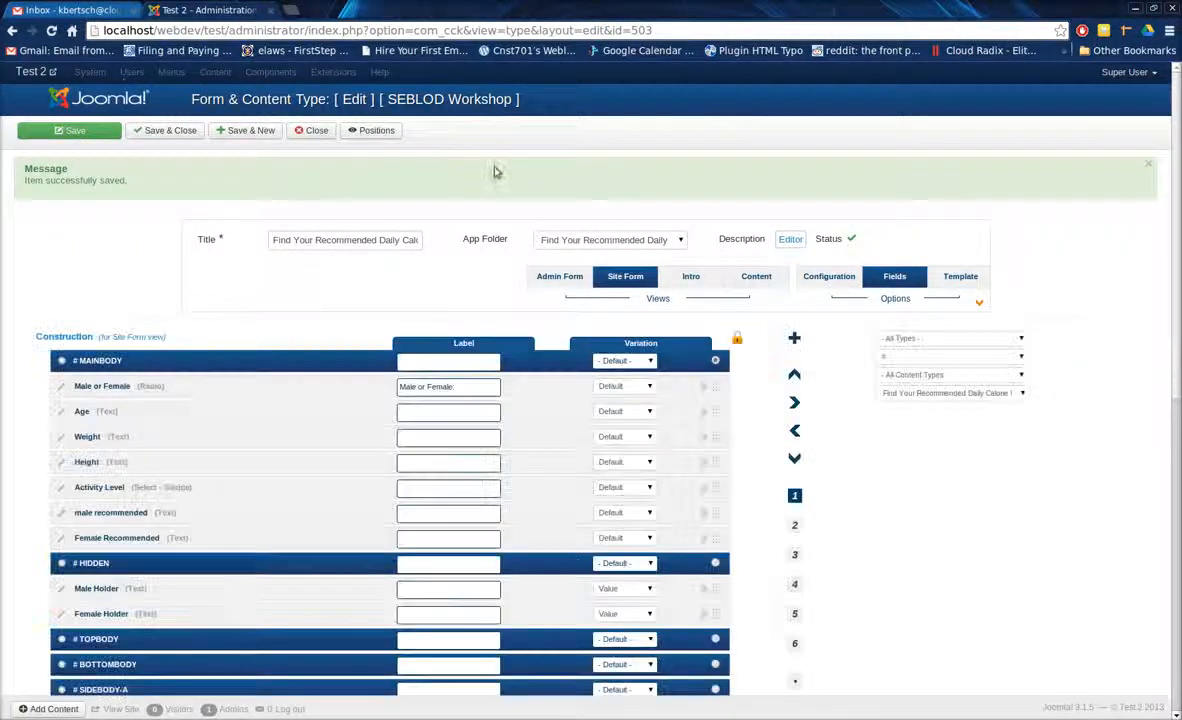
Open the Find Your Recommended Daily Calorie Intake form on the public site and choose Female to test its result field.
{"action": "middle_click", "coordinate": [46, 73]}
{"action": "left_click", "coordinate": [358, 13]}
{"action": "mouse_move", "coordinate": [966, 100]}
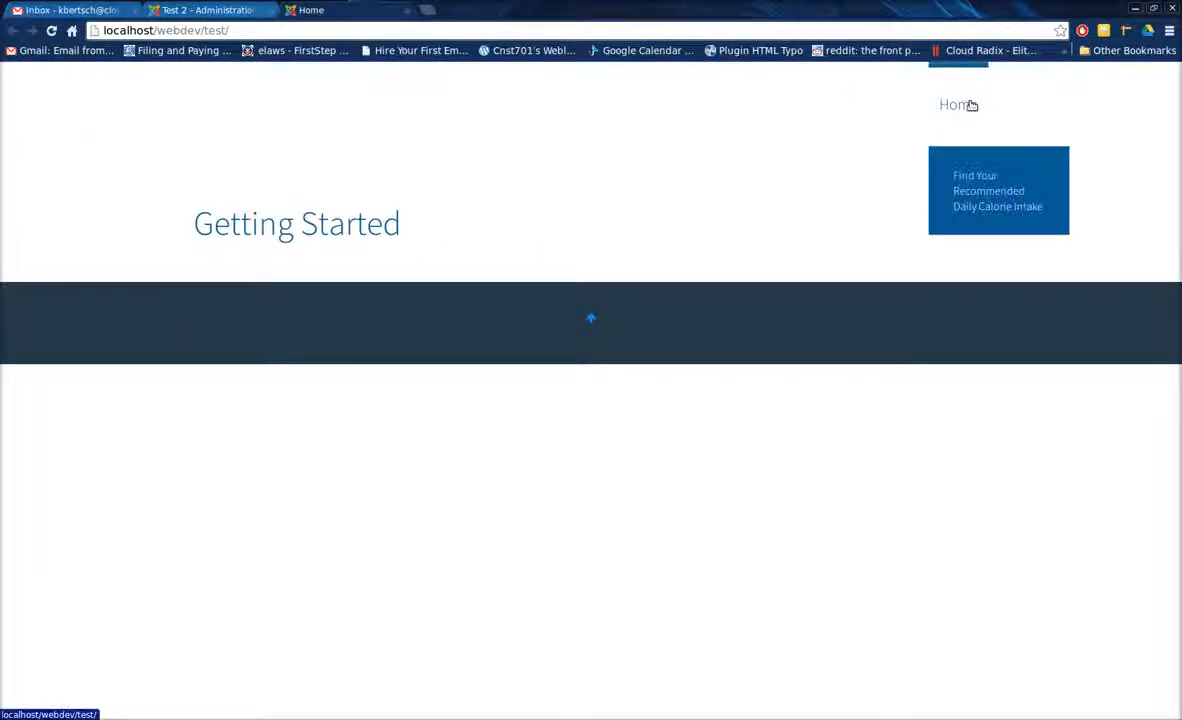
{"action": "left_click", "coordinate": [971, 192]}
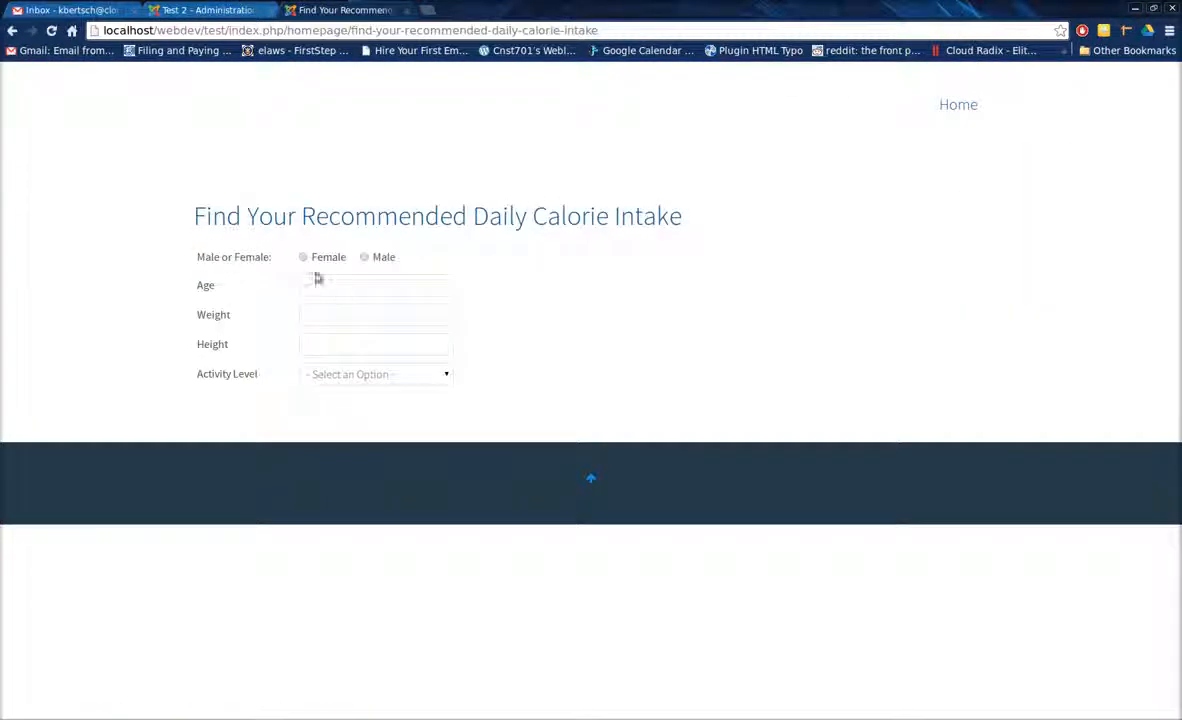
{"action": "left_click", "coordinate": [303, 258]}
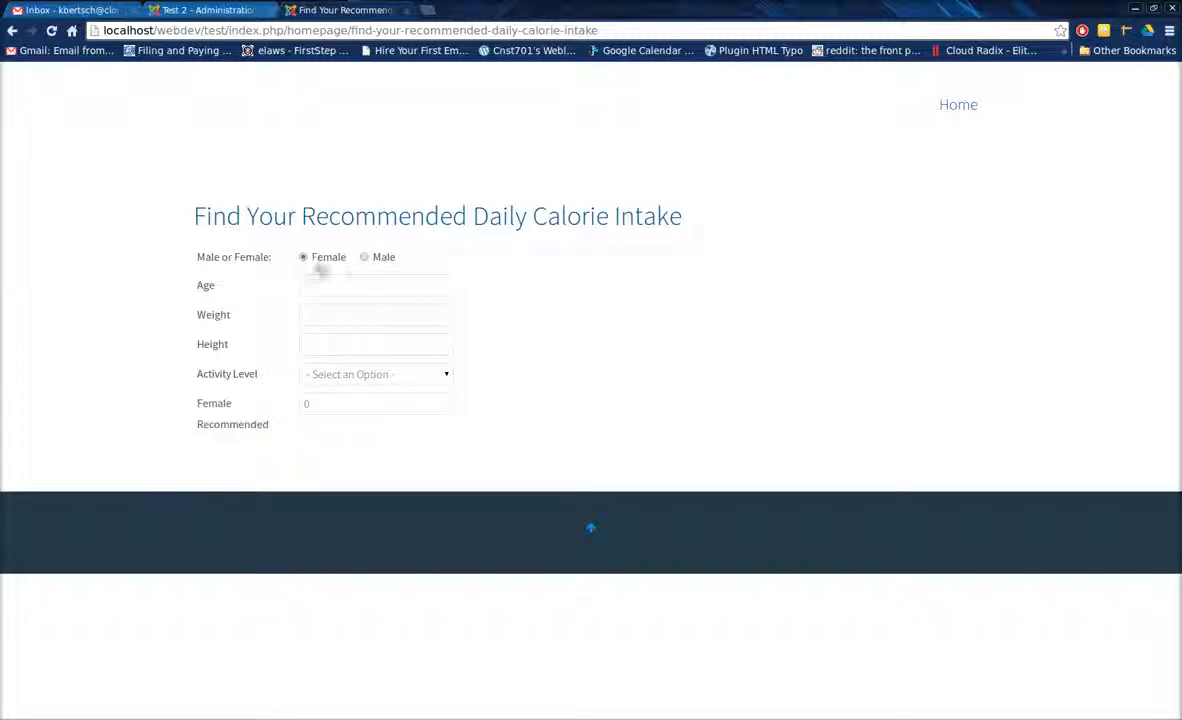
Switch the test entry to Male and fill in age 26, weight 190 and height 72.
{"action": "left_click", "coordinate": [380, 258]}
{"action": "left_click", "coordinate": [349, 283]}
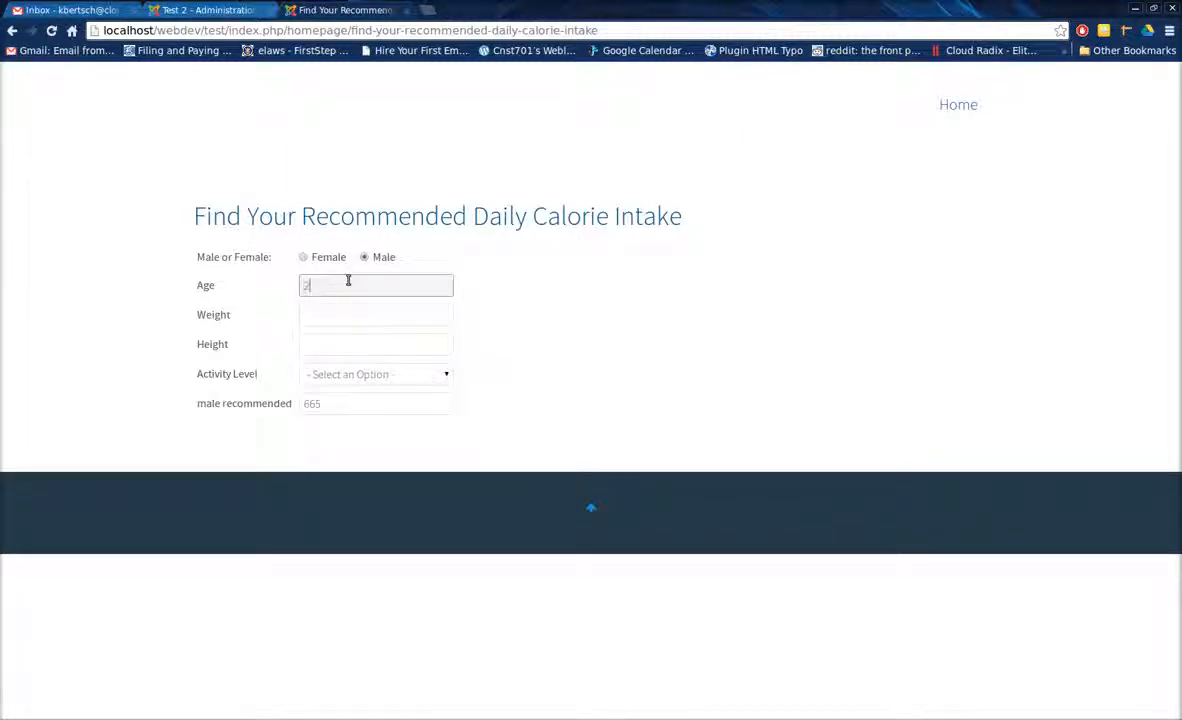
{"action": "type", "text": "26"}
{"action": "key", "text": "Tab"}
{"action": "type", "text": "190"}
{"action": "key", "text": "Tab"}
{"action": "type", "text": "72"}
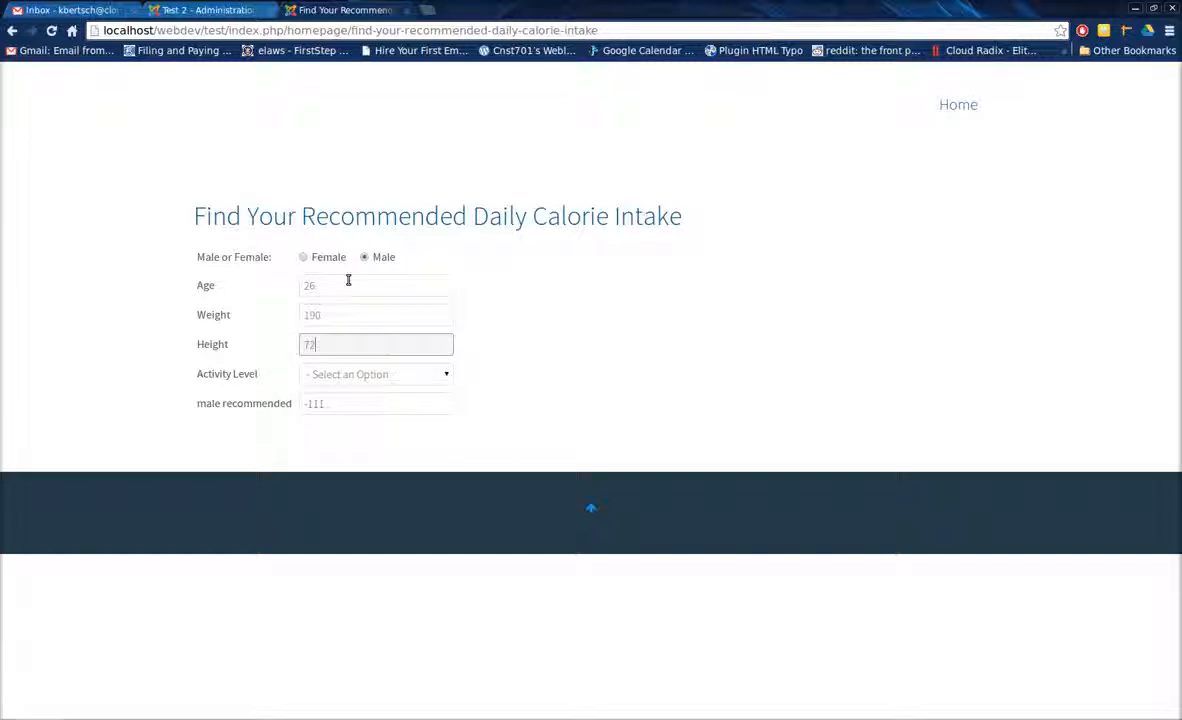
{"action": "key", "text": "Tab"}
Test the male calculation with activity levels Stationary, Moderately Active, Extremely Active and Very Active, ending on Stationary.
{"action": "left_click", "coordinate": [352, 374]}
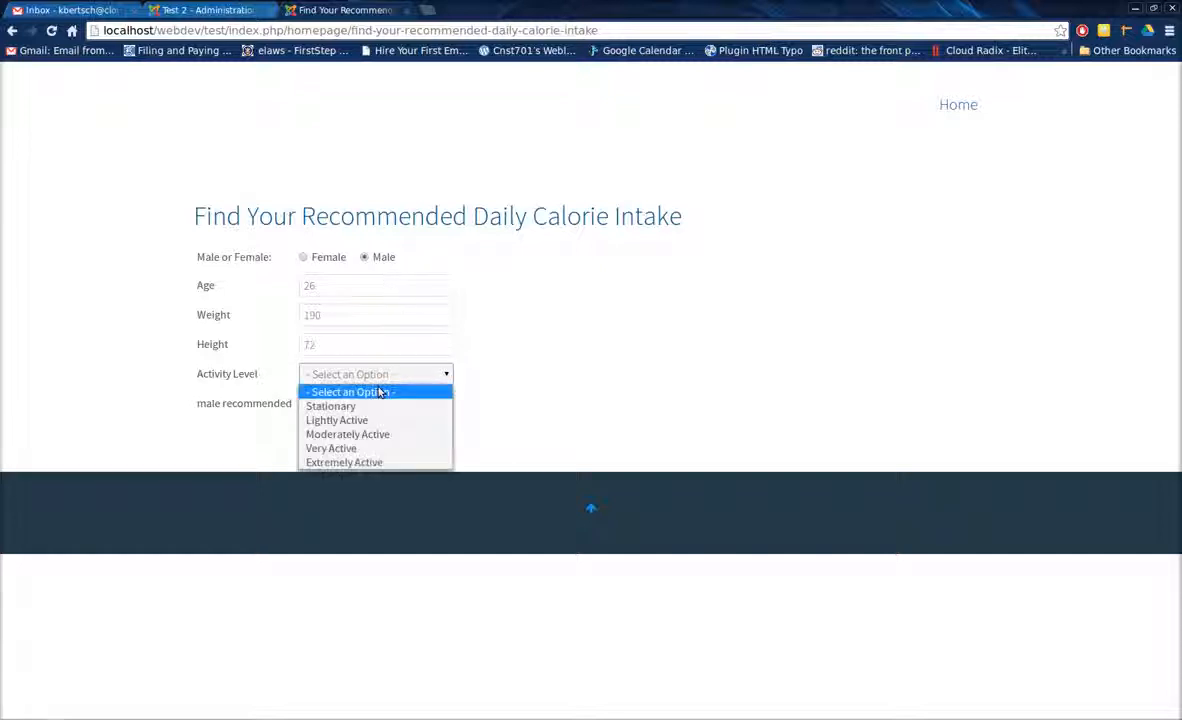
{"action": "left_click", "coordinate": [380, 404]}
{"action": "left_click", "coordinate": [390, 376]}
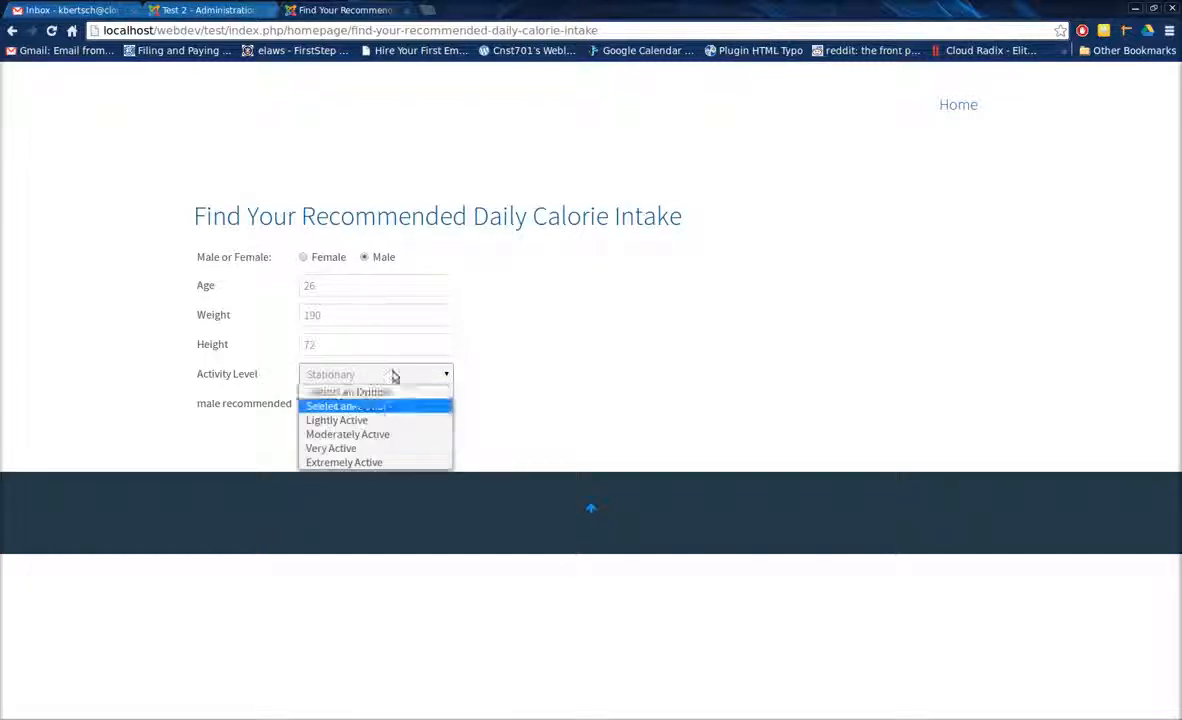
{"action": "left_click", "coordinate": [372, 432]}
{"action": "left_click", "coordinate": [378, 376]}
{"action": "left_click", "coordinate": [370, 462]}
{"action": "left_click", "coordinate": [382, 376]}
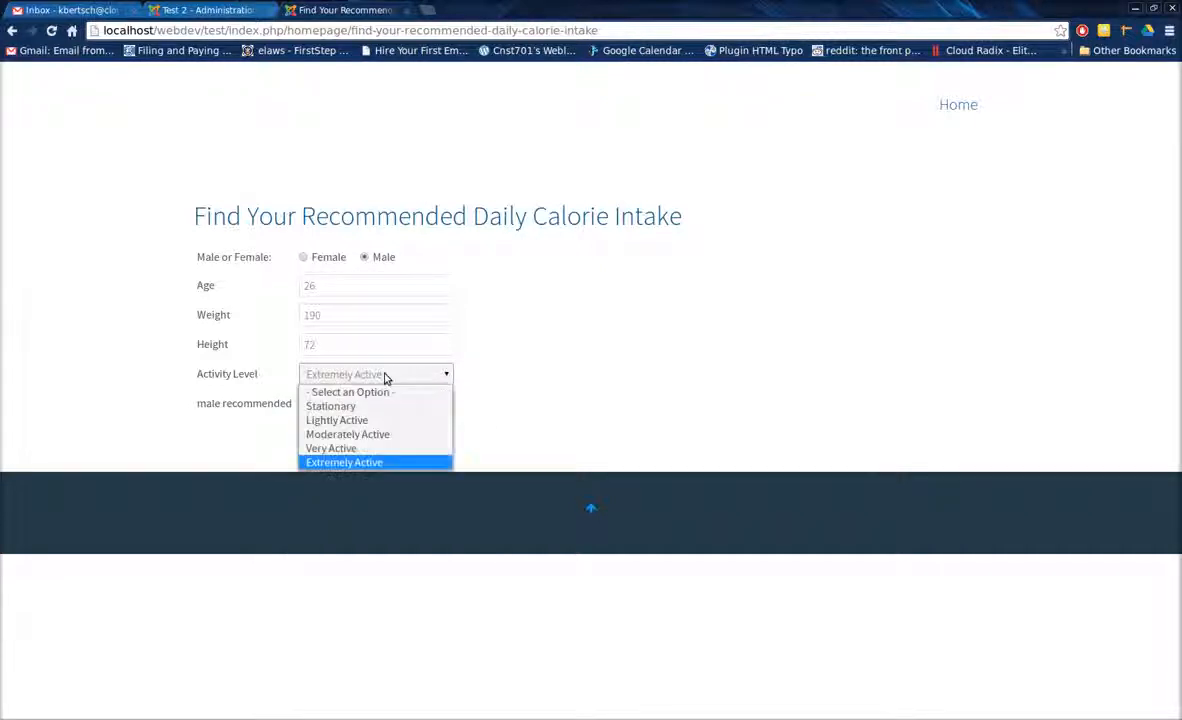
{"action": "left_click", "coordinate": [374, 447]}
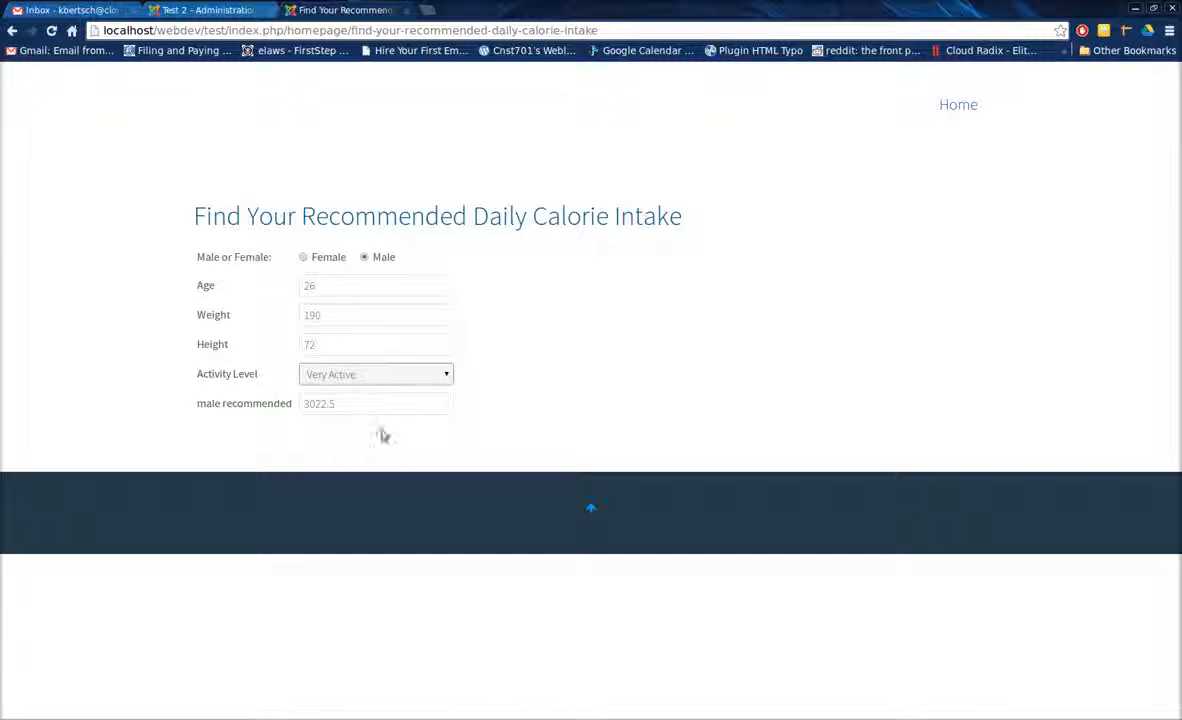
{"action": "left_click", "coordinate": [398, 383]}
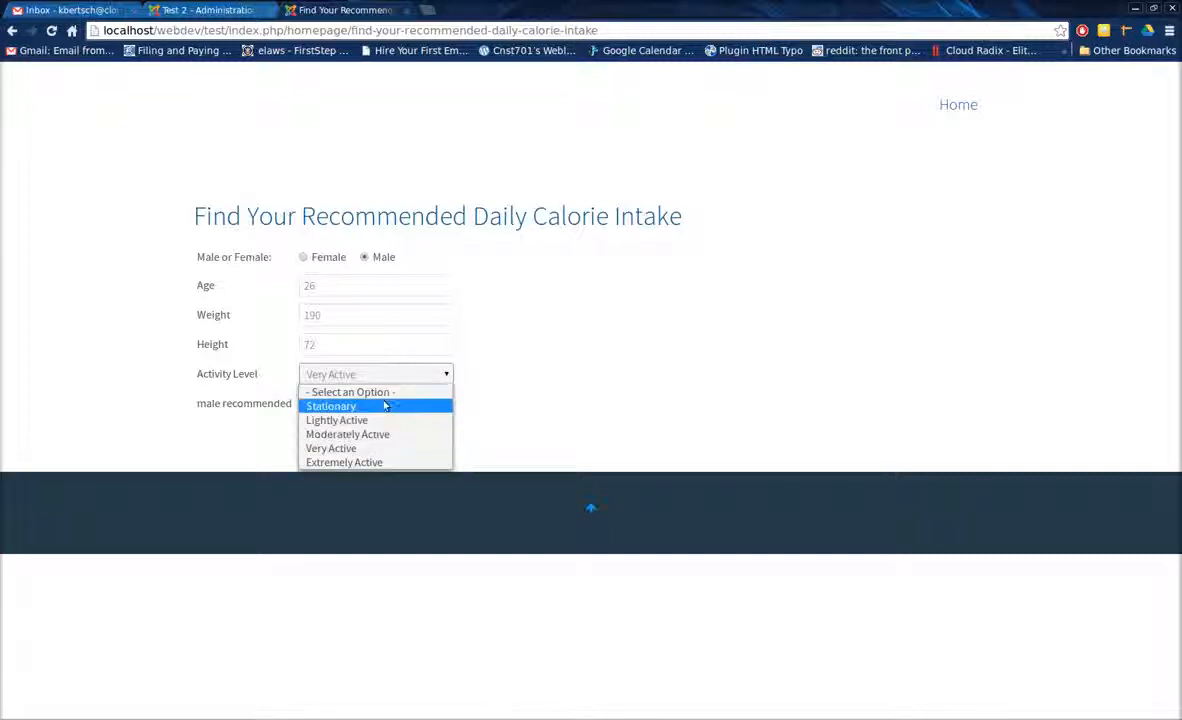
{"action": "left_click", "coordinate": [385, 410]}
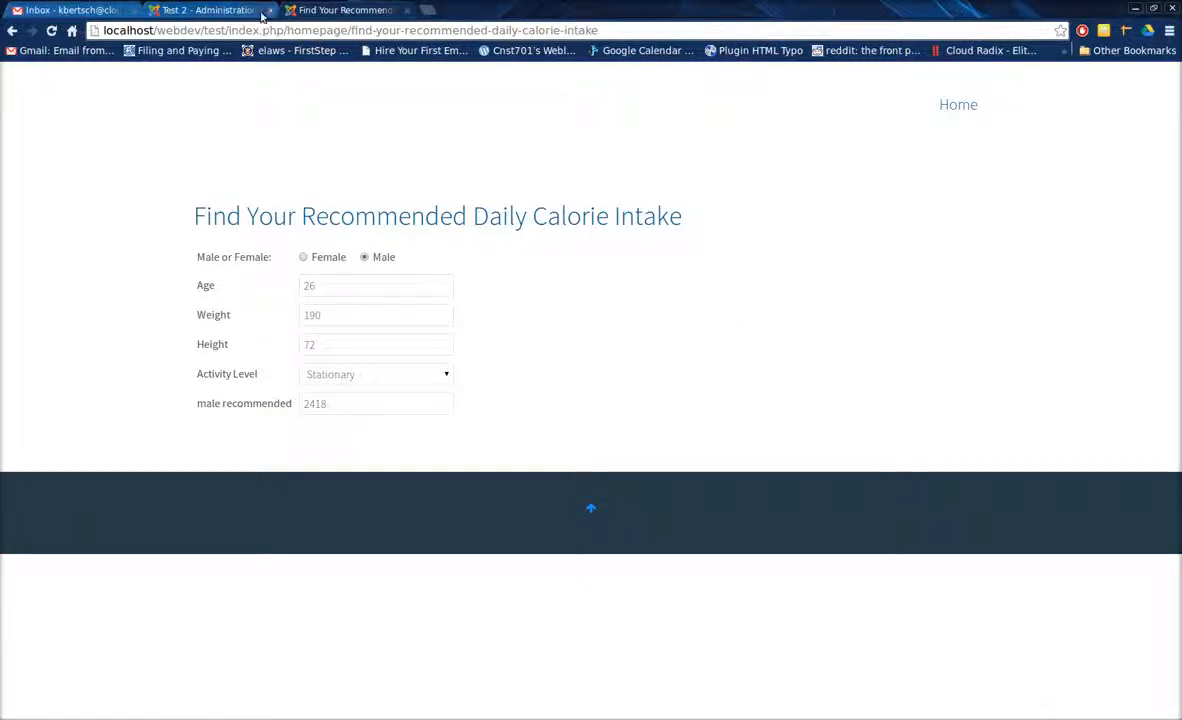
{"action": "left_click", "coordinate": [210, 10]}
{"action": "right_click", "coordinate": [1058, 718]}
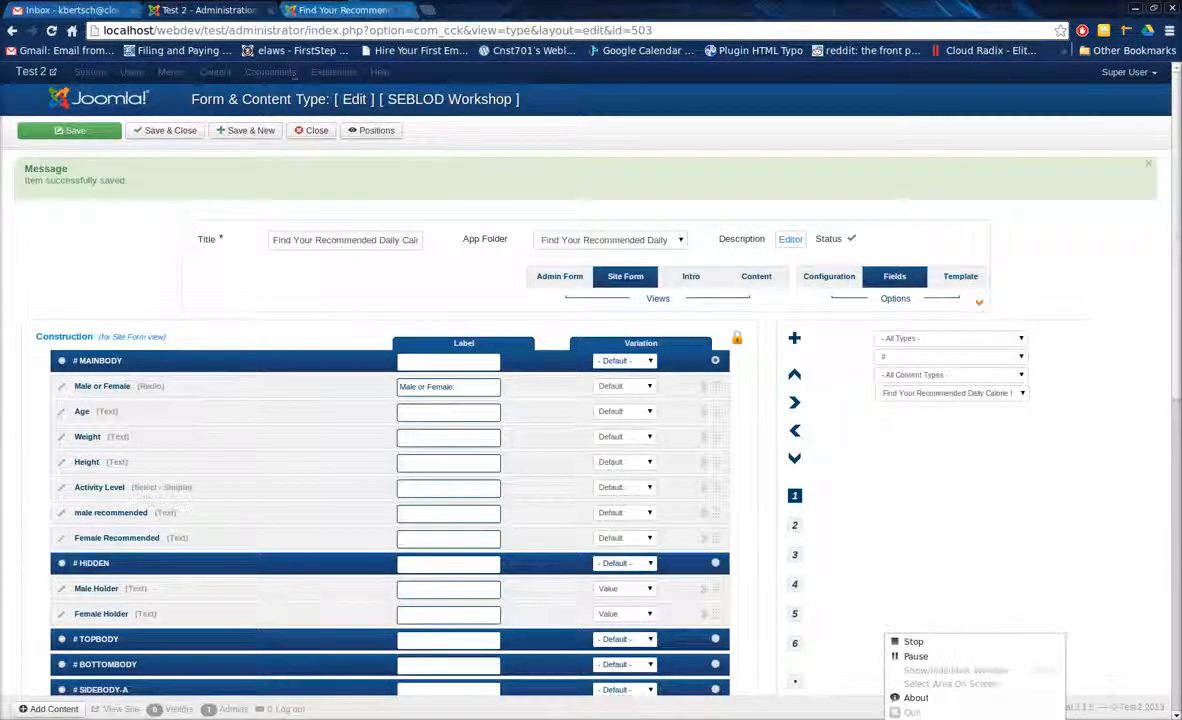